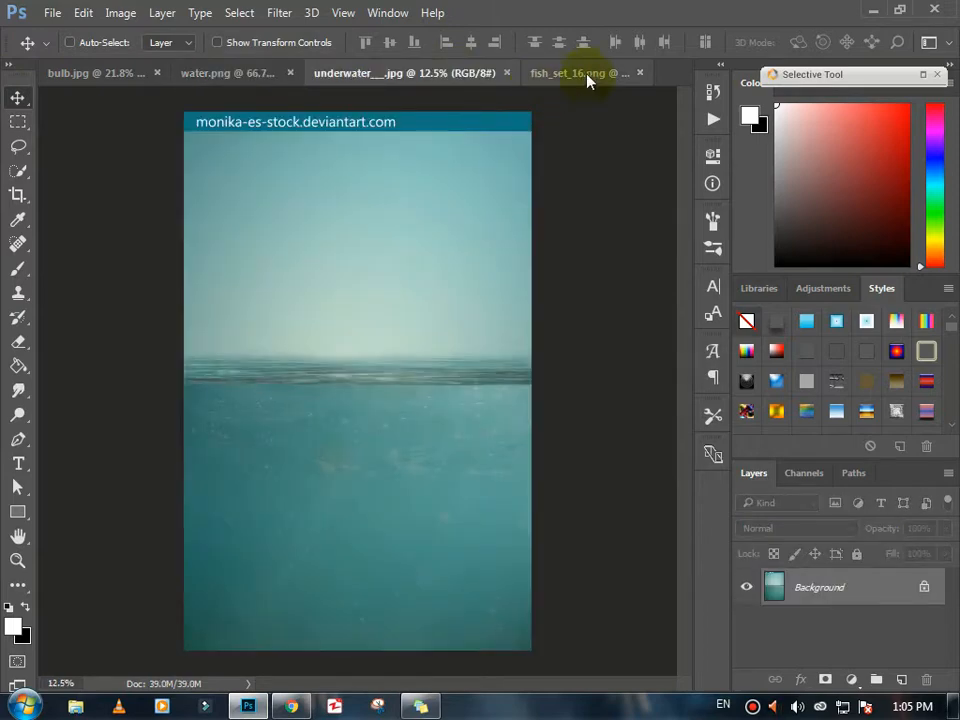
Step: Convert the Background of bulb.jpg into an editable layer and duplicate it
left_click(587, 75)
left_click(97, 73)
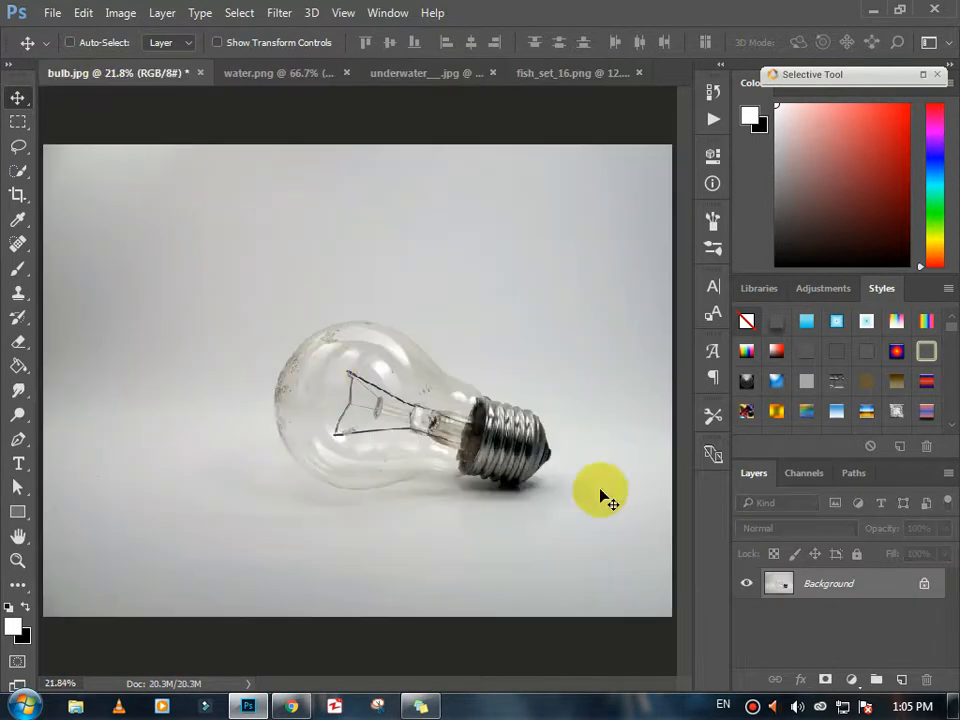
double_click(888, 590)
left_click(638, 400)
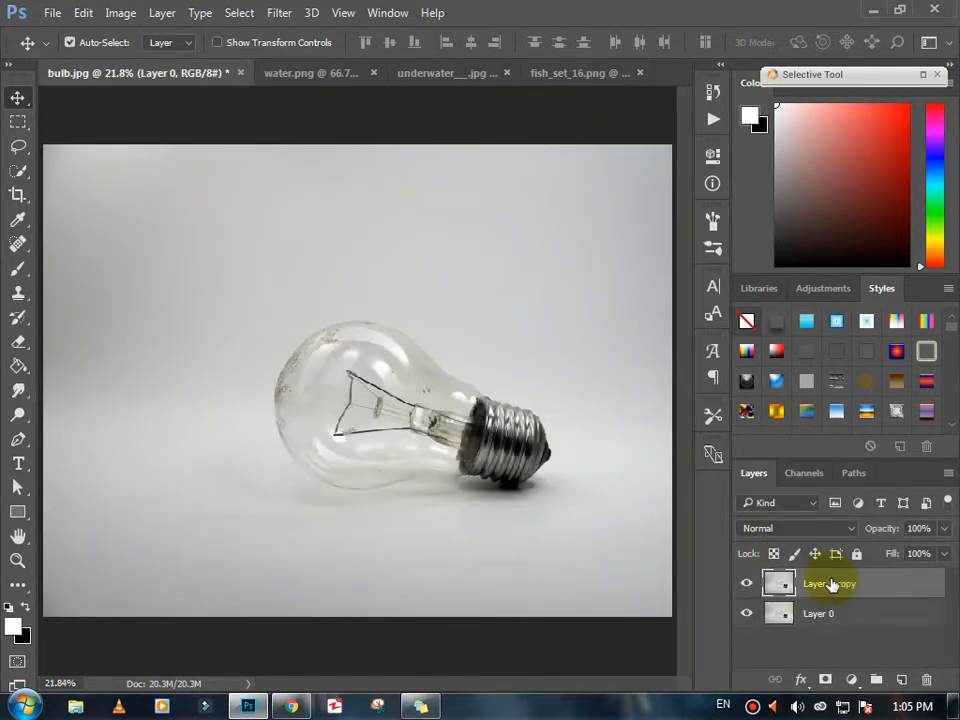
Step: Rename the original bulb layer as "back up" and make its copy the active layer
double_click(818, 614)
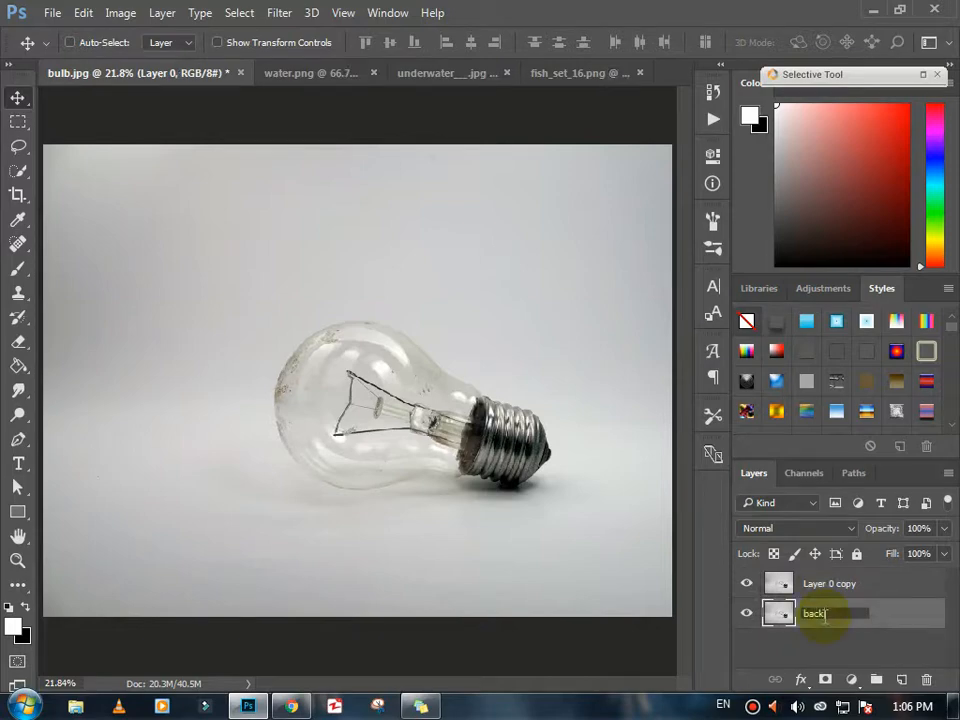
key("Return")
left_click(876, 588)
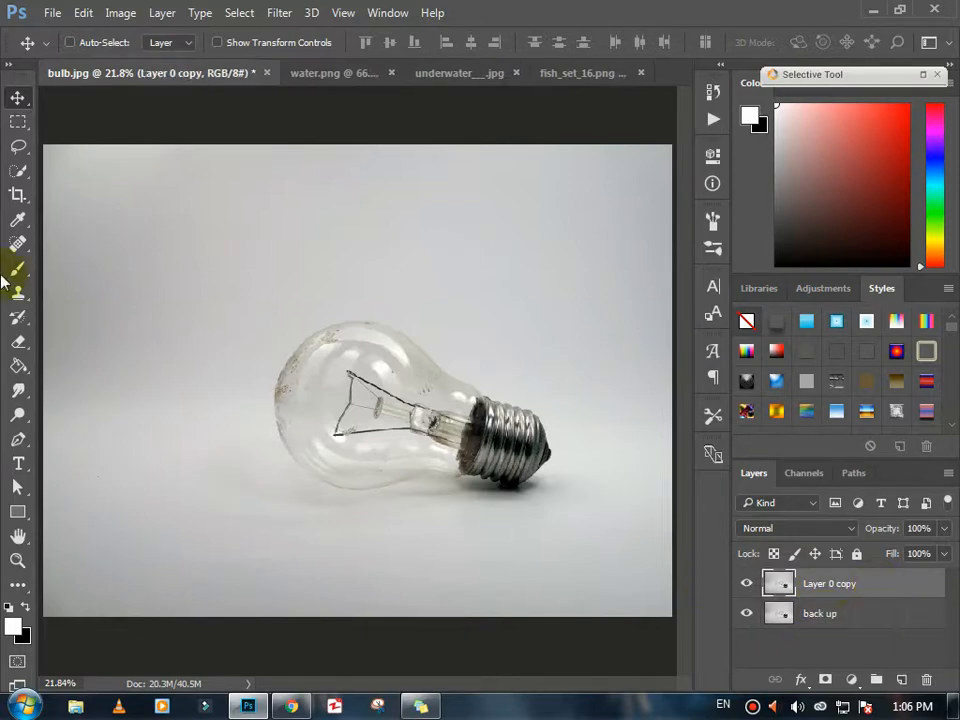
Step: Outline the filament and its support wires inside the bulb with a freehand Lasso selection
left_click(9, 150)
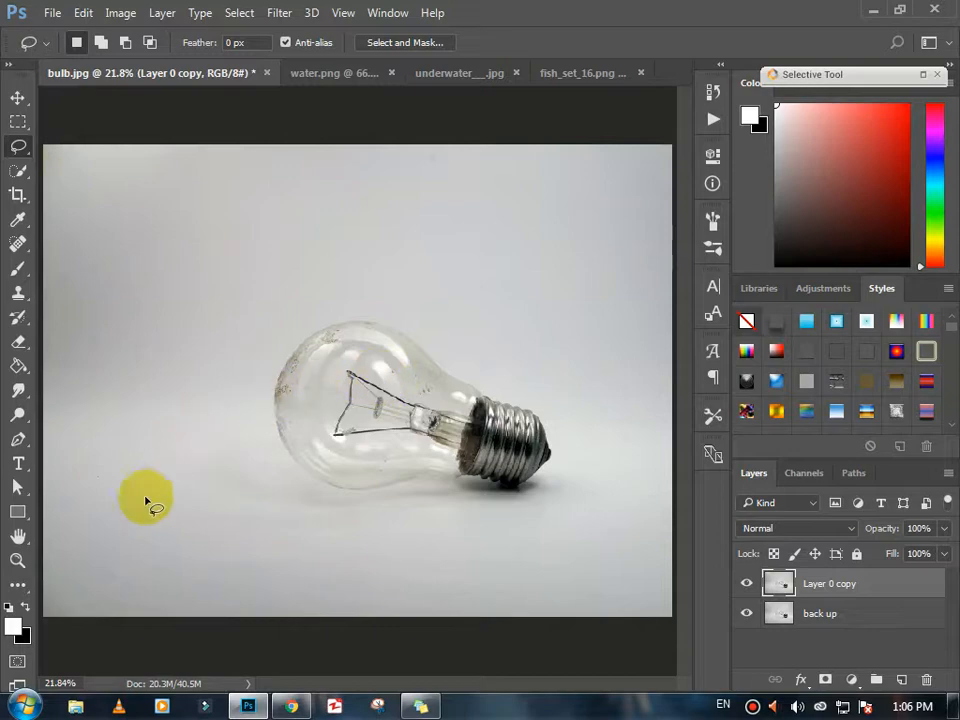
left_click(18, 559)
left_click(330, 400)
left_click(372, 405)
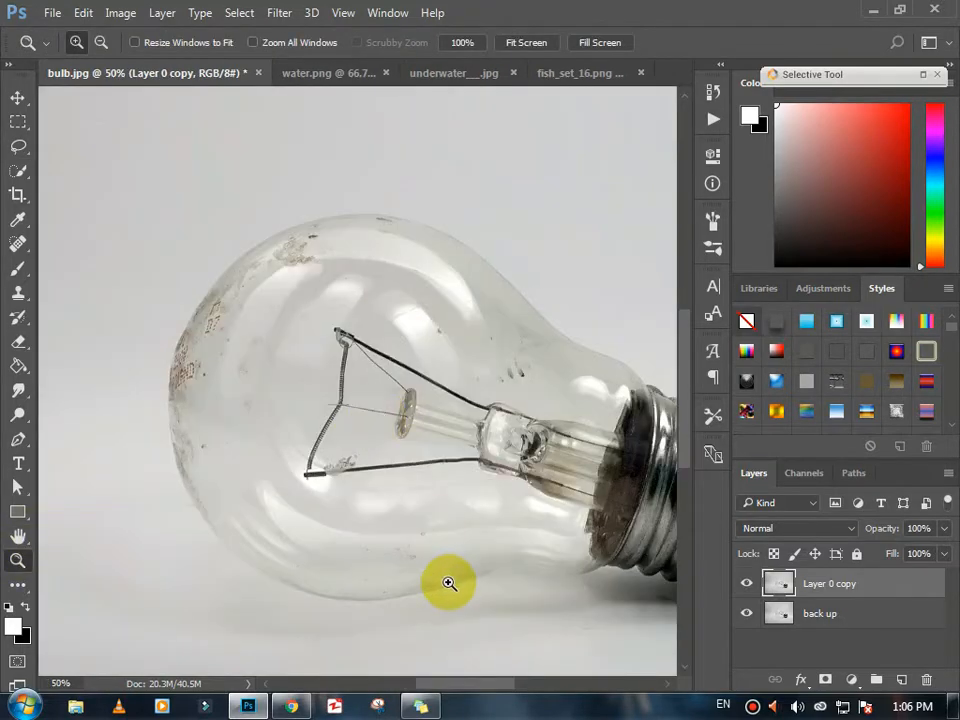
left_click_drag(479, 690, 500, 690)
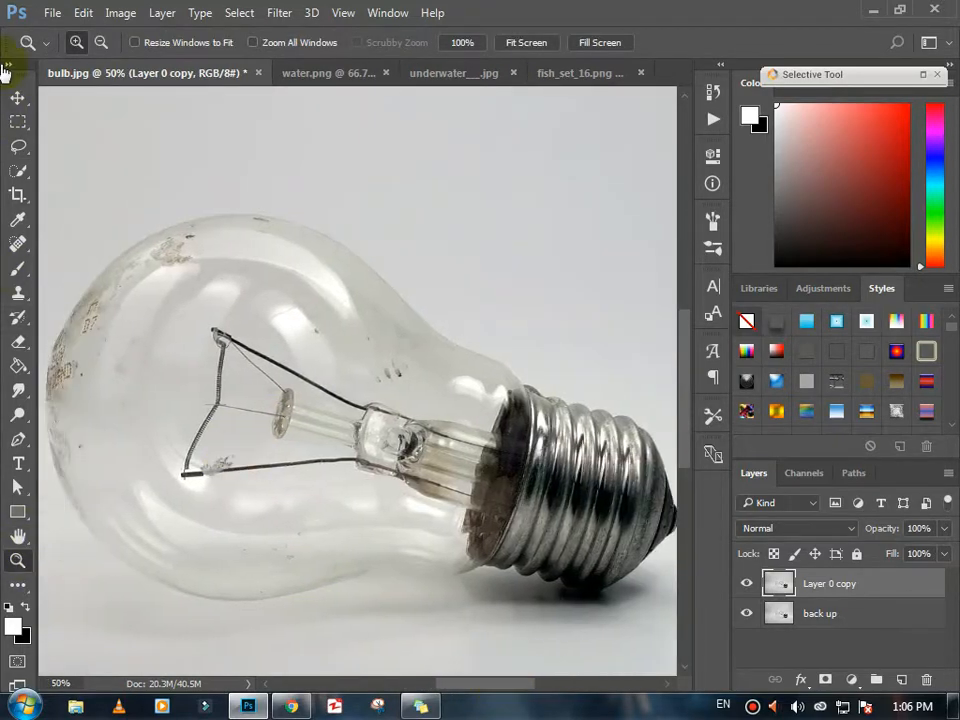
left_click(19, 147)
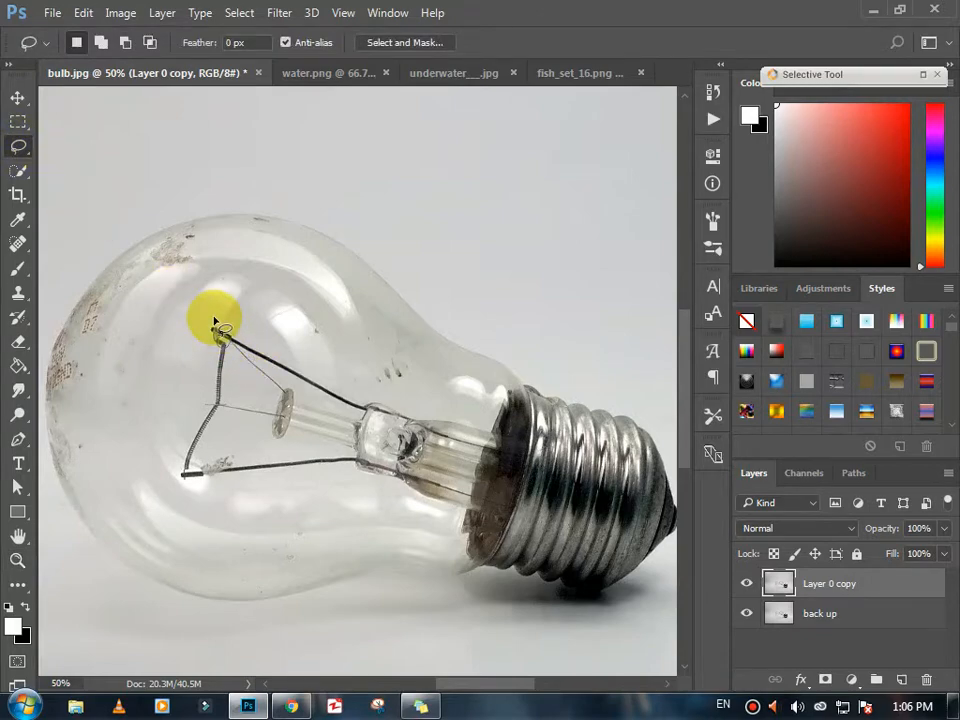
mouse_move(214, 322)
left_mouse_down()
mouse_move(92, 440)
mouse_move(130, 478)
left_mouse_up()
left_click(129, 392)
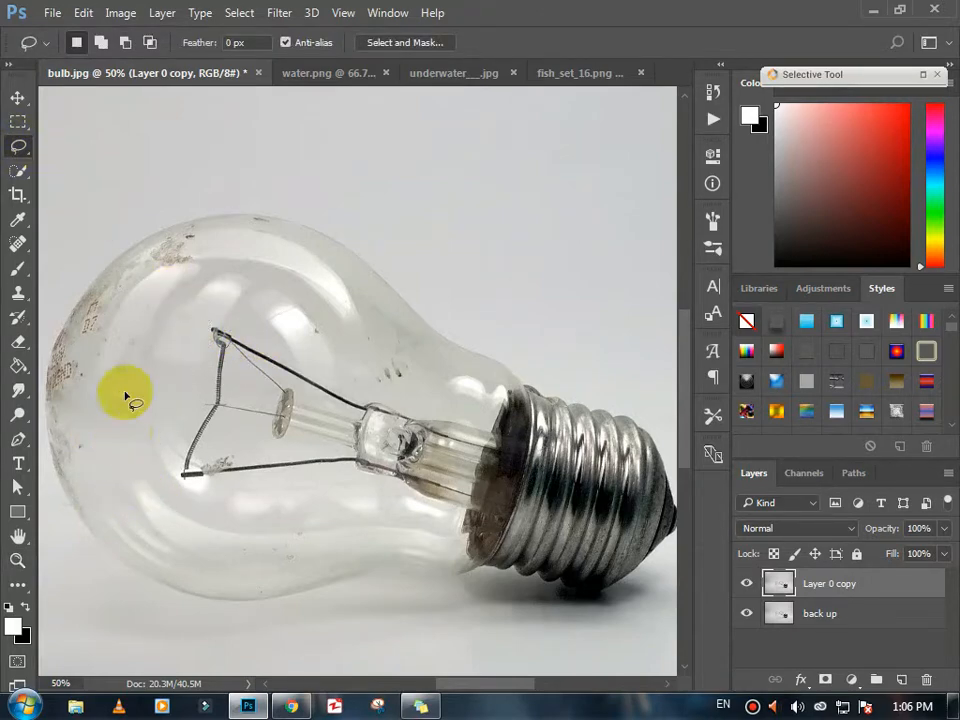
mouse_move(216, 312)
left_mouse_down()
mouse_move(160, 470)
mouse_move(179, 494)
mouse_move(323, 494)
mouse_move(371, 465)
mouse_move(380, 442)
mouse_move(355, 390)
mouse_move(300, 345)
mouse_move(216, 314)
left_mouse_up()
Step: Remove the selected filament with a Content-Aware fill at 100% opacity in Normal mode and clear the selection
left_click(83, 12)
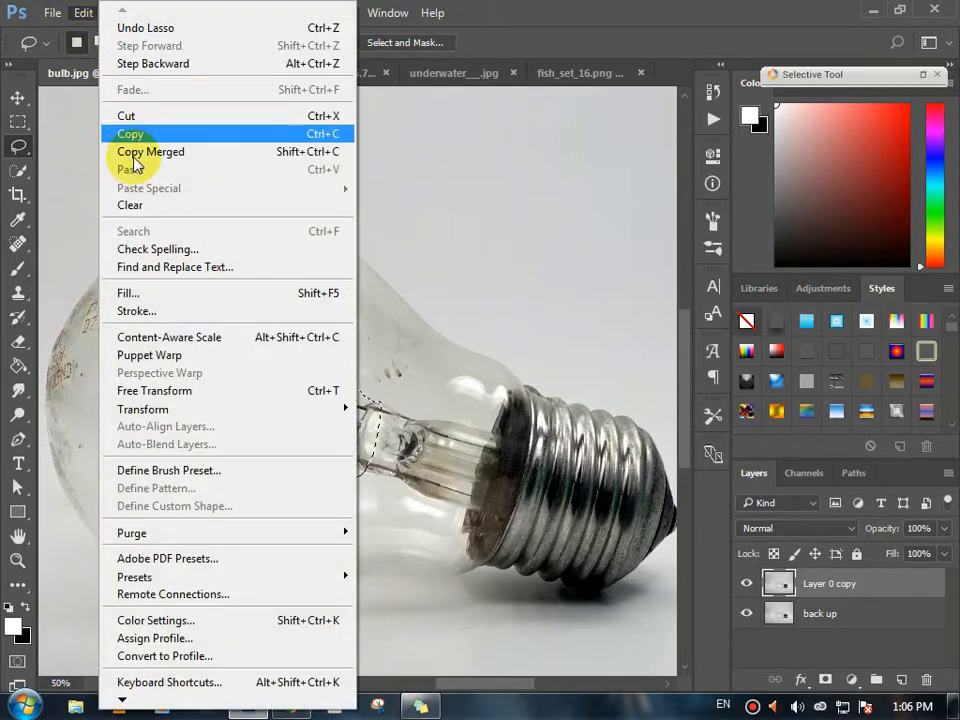
left_click(157, 293)
left_click(536, 189)
left_click(480, 259)
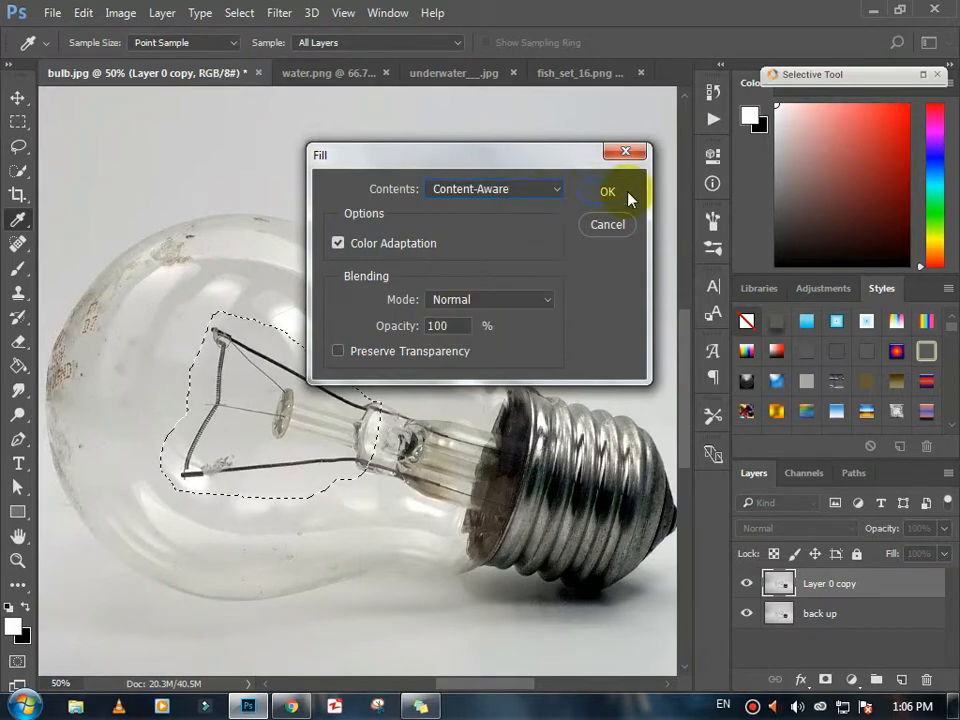
left_click(610, 190)
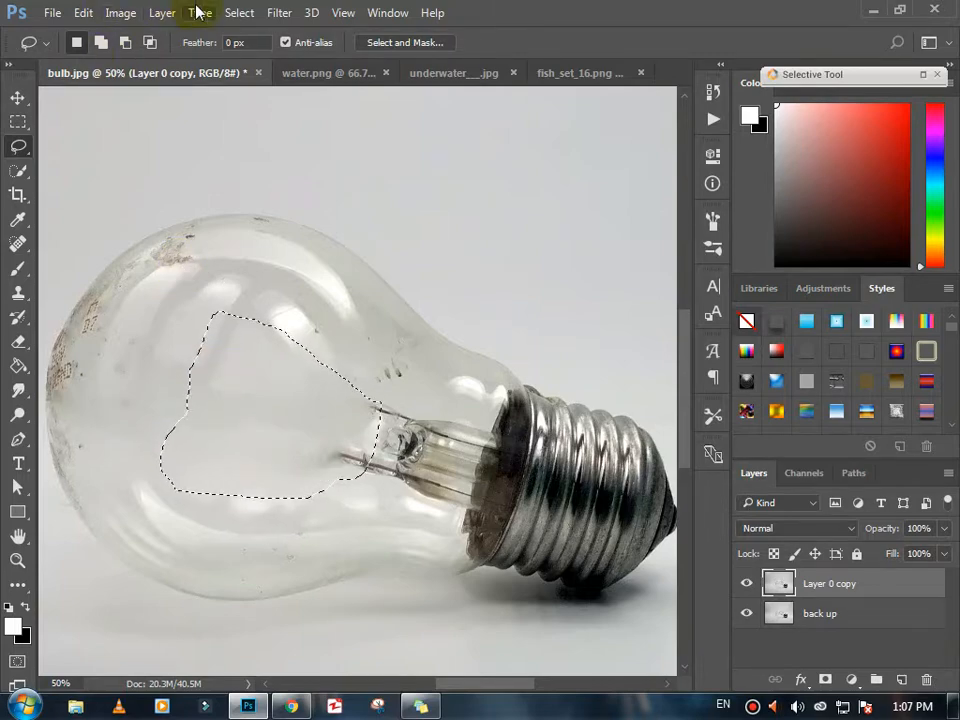
left_click(239, 12)
left_click(252, 47)
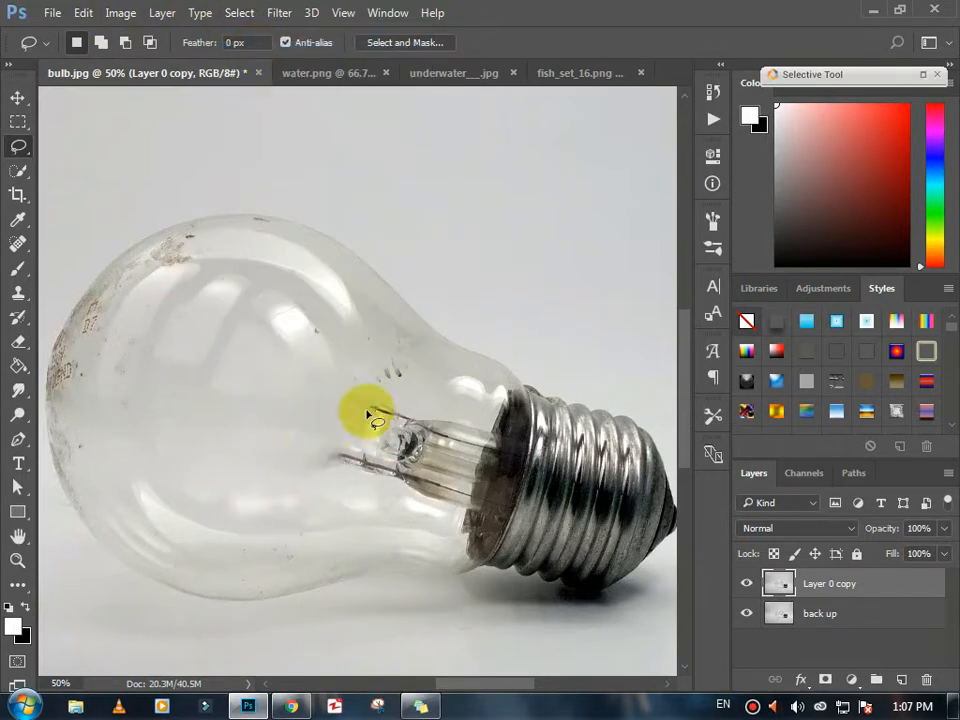
Step: Lasso the remaining glass stem and wires near the metal base, remove them with a Content-Aware fill, and deselect
mouse_move(375, 395)
left_mouse_down()
mouse_move(322, 413)
mouse_move(340, 479)
mouse_move(394, 498)
mouse_move(444, 499)
mouse_move(480, 454)
mouse_move(465, 419)
mouse_move(368, 394)
left_mouse_up()
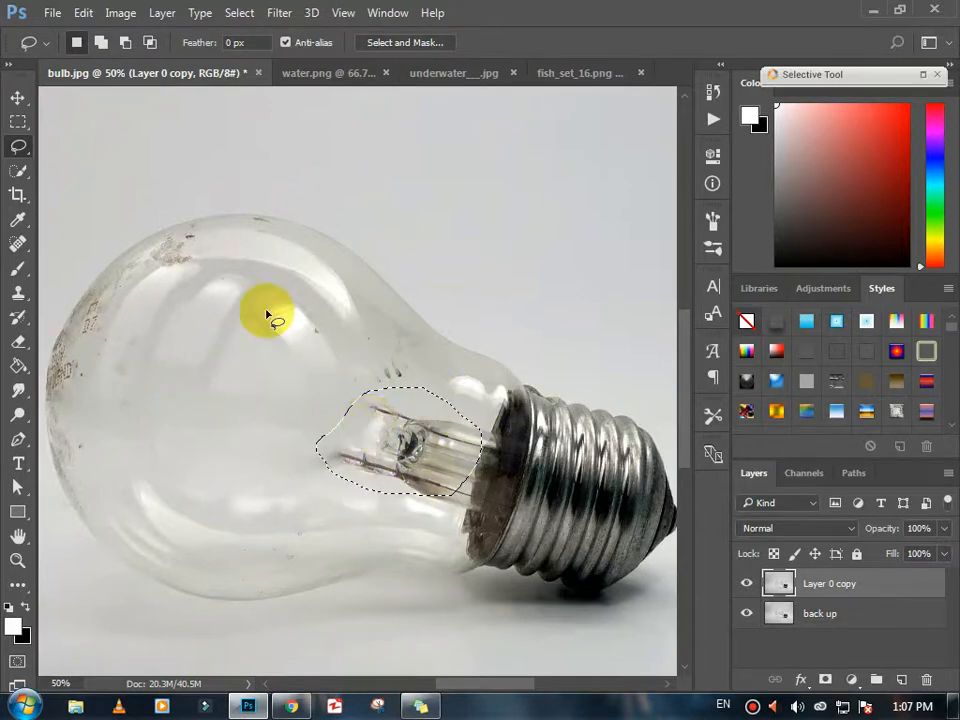
left_click(83, 12)
left_click(225, 294)
left_click(549, 192)
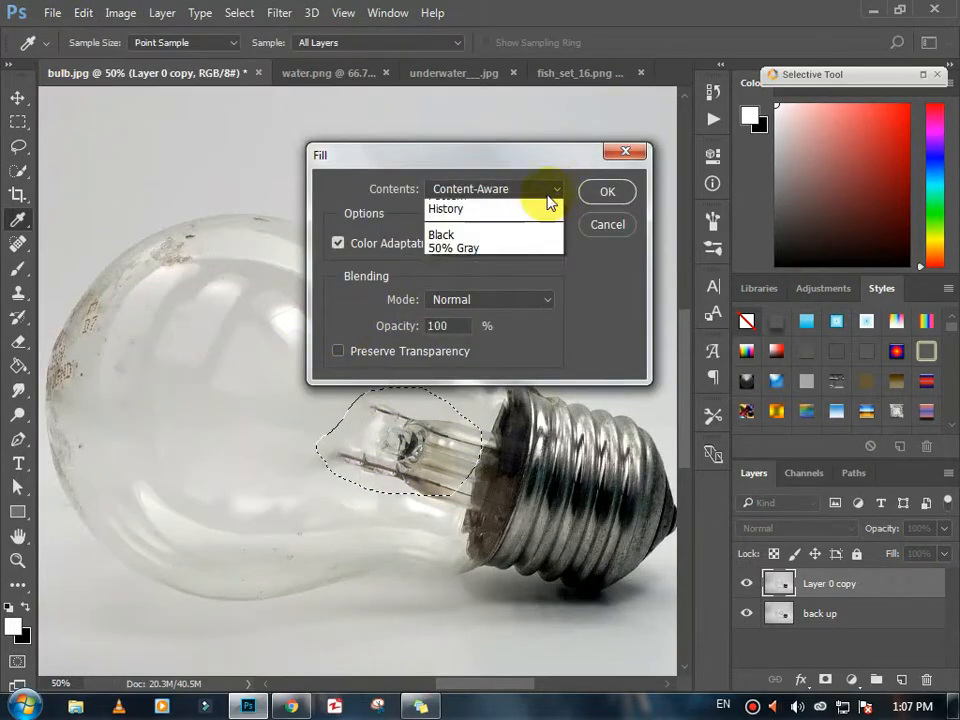
left_click(540, 190)
key("Return")
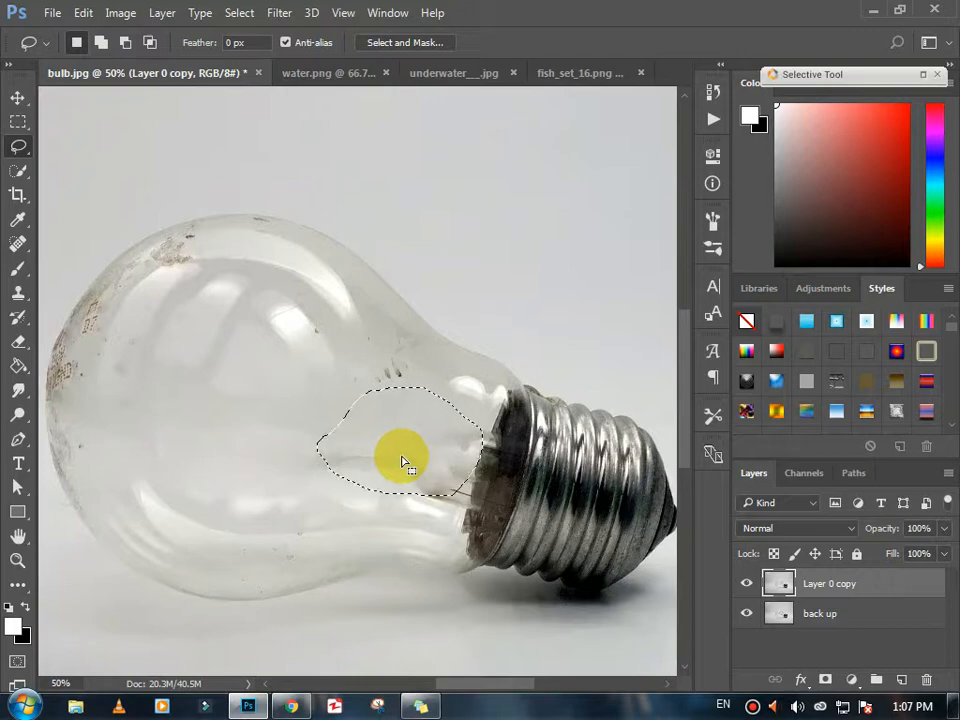
key("ctrl+d")
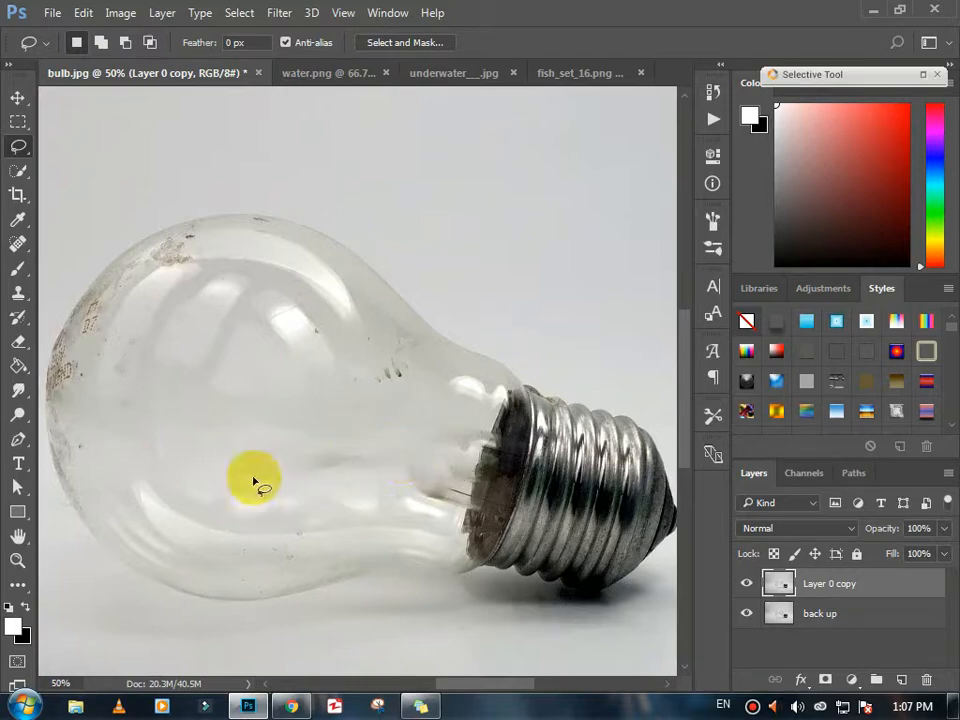
Step: Clean up the leftover stem and wire traces beside the bulb's metal base with the Clone Stamp
left_click(22, 293)
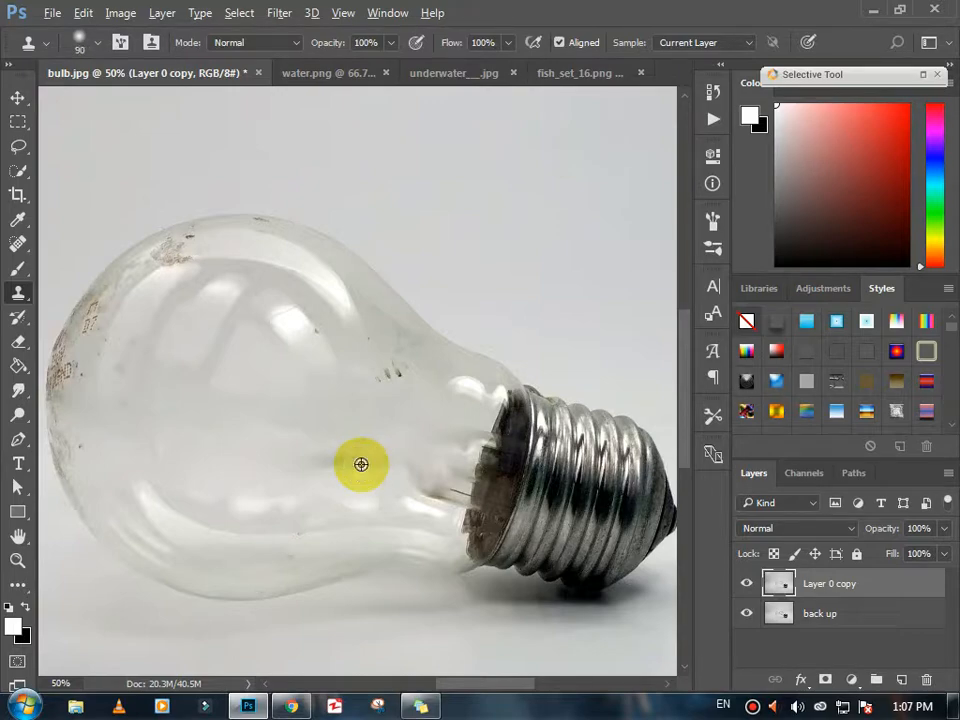
mouse_move(340, 461)
left_mouse_down()
mouse_move(456, 490)
mouse_move(456, 528)
mouse_move(475, 435)
mouse_move(420, 426)
mouse_move(374, 468)
mouse_move(324, 464)
mouse_move(457, 478)
mouse_move(455, 495)
mouse_move(405, 474)
mouse_move(382, 476)
mouse_move(440, 504)
mouse_move(451, 532)
mouse_move(484, 405)
mouse_move(450, 468)
mouse_move(329, 475)
mouse_move(402, 499)
mouse_move(474, 498)
mouse_move(439, 477)
mouse_move(440, 490)
mouse_move(312, 466)
mouse_move(320, 466)
mouse_move(308, 455)
mouse_move(231, 432)
mouse_move(470, 482)
mouse_move(460, 490)
mouse_move(461, 523)
mouse_move(481, 470)
mouse_move(482, 418)
left_mouse_up()
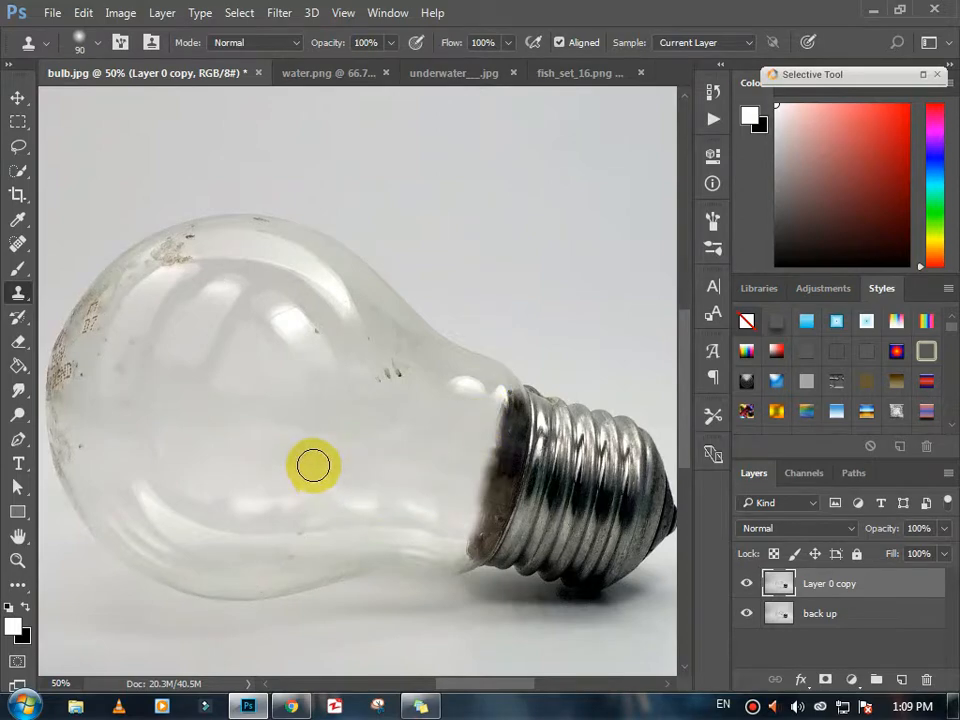
Step: Add a new layer and draw a long, thin elliptical selection just beneath the bulb for a shadow
left_click(900, 680)
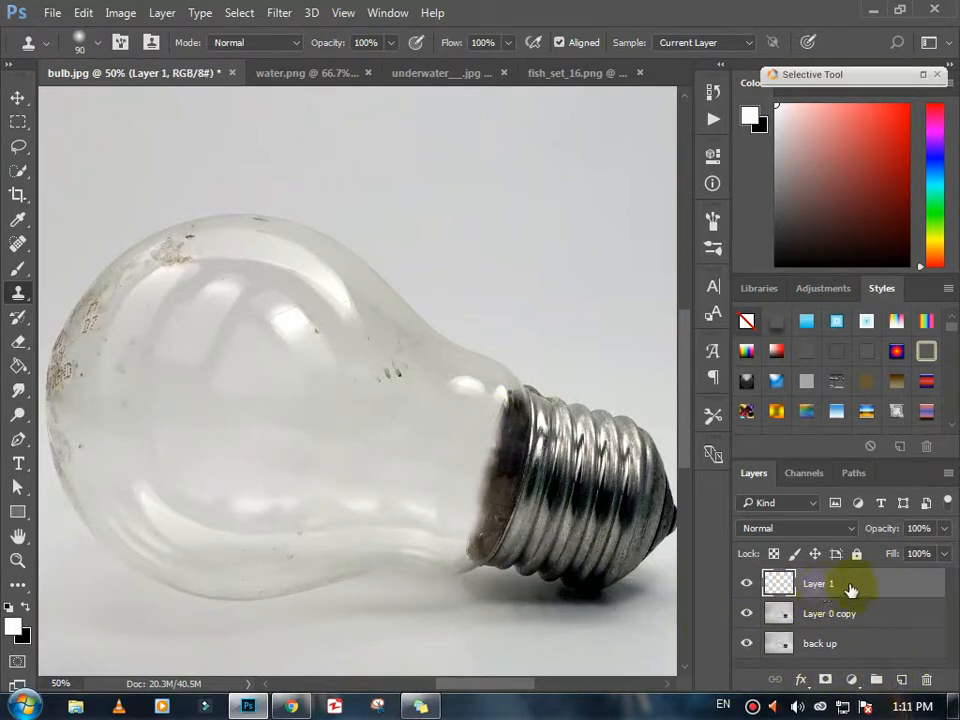
left_click(17, 121)
right_click(17, 121)
left_click(45, 139)
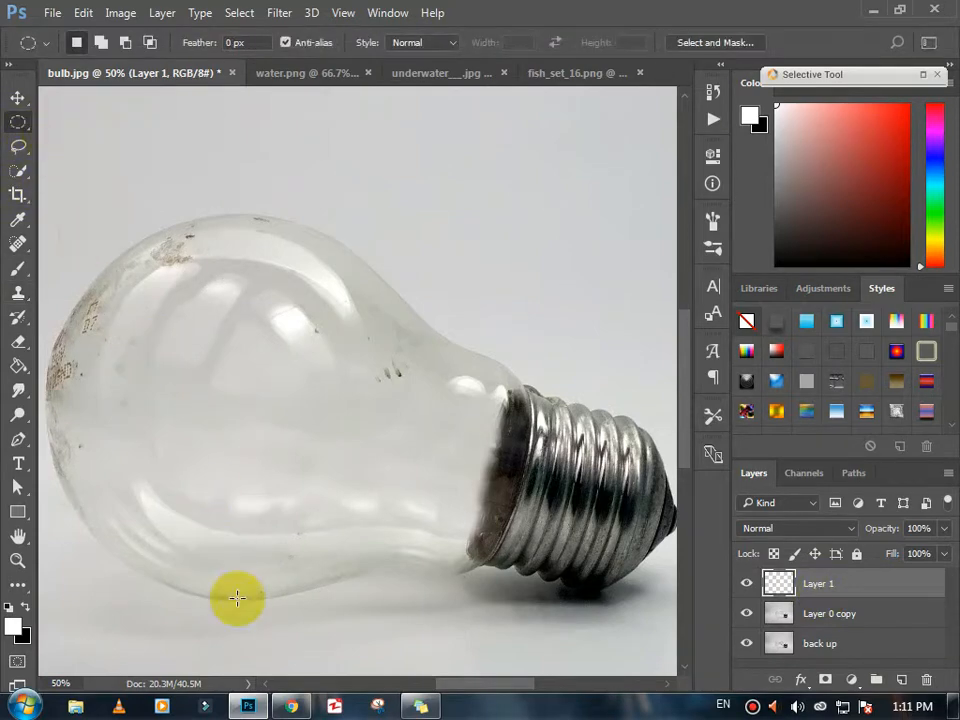
mouse_move(144, 601)
left_mouse_down()
mouse_move(576, 615)
mouse_move(602, 624)
left_mouse_up()
Step: Fill the elliptical selection beneath the bulb with black and deselect it
left_click(17, 365)
left_click(10, 606)
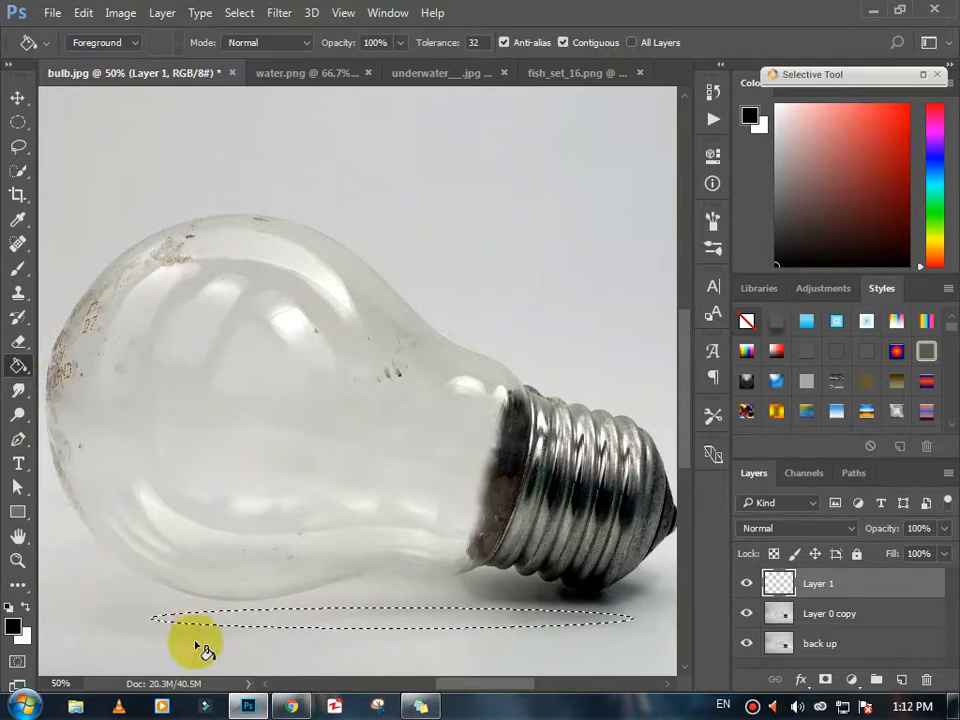
left_click(249, 613)
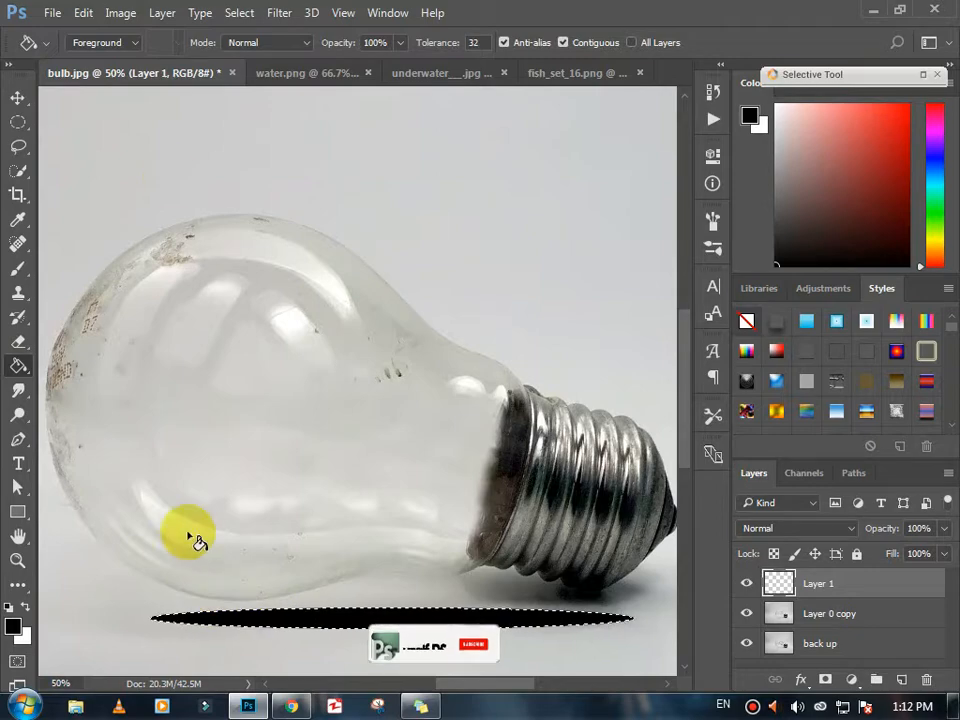
left_click(239, 13)
left_click(245, 50)
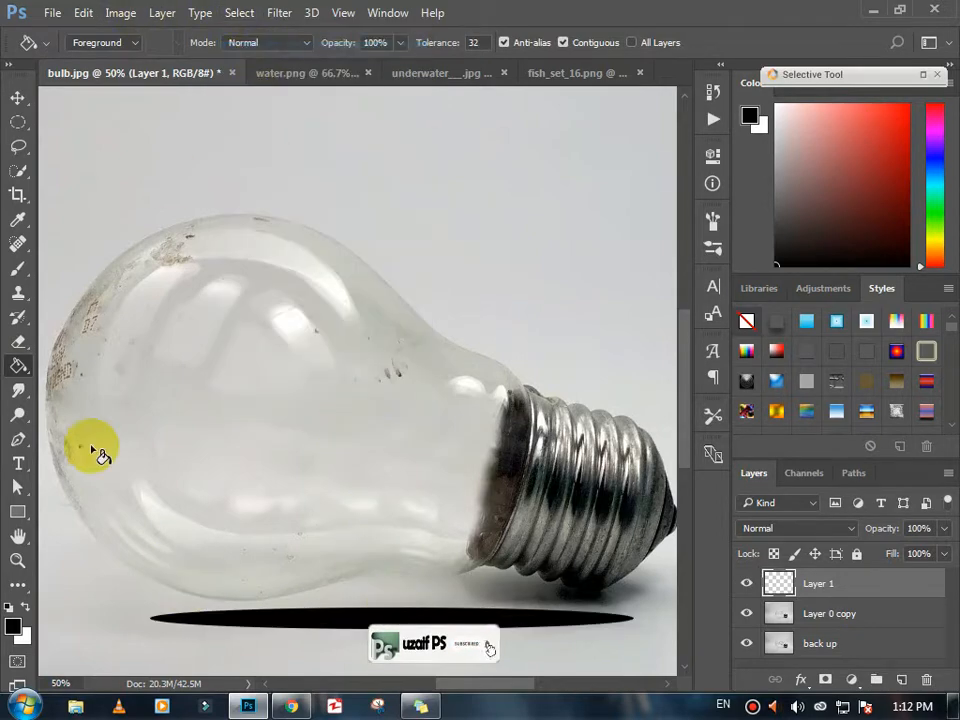
Step: Soften the black shadow ellipse with a Gaussian Blur of about 11 pixels radius
left_click(18, 97)
left_click(279, 13)
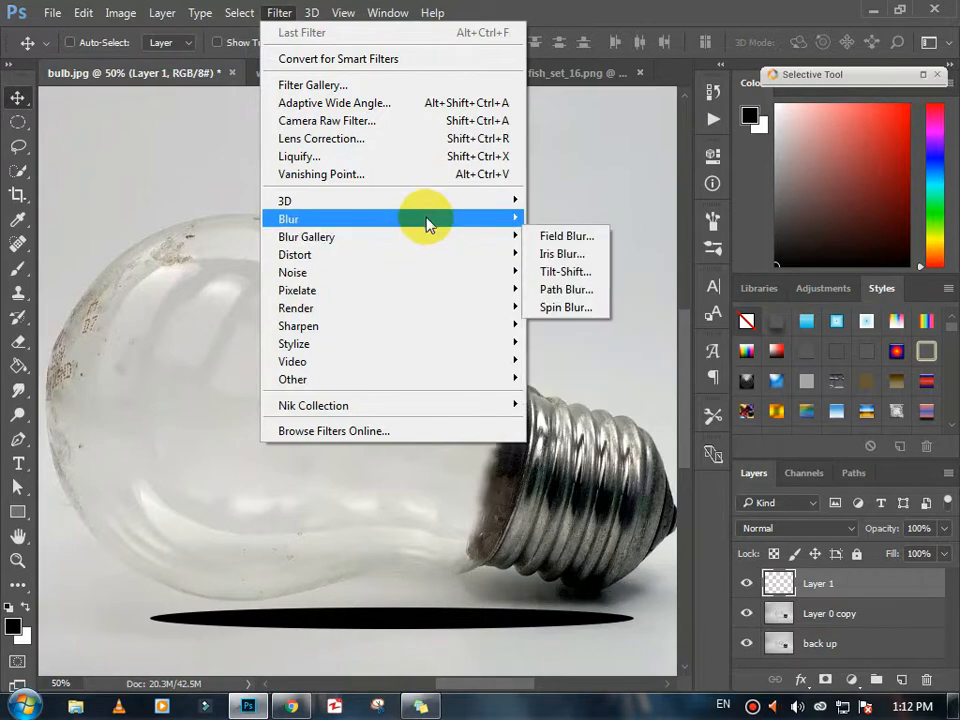
left_click(556, 292)
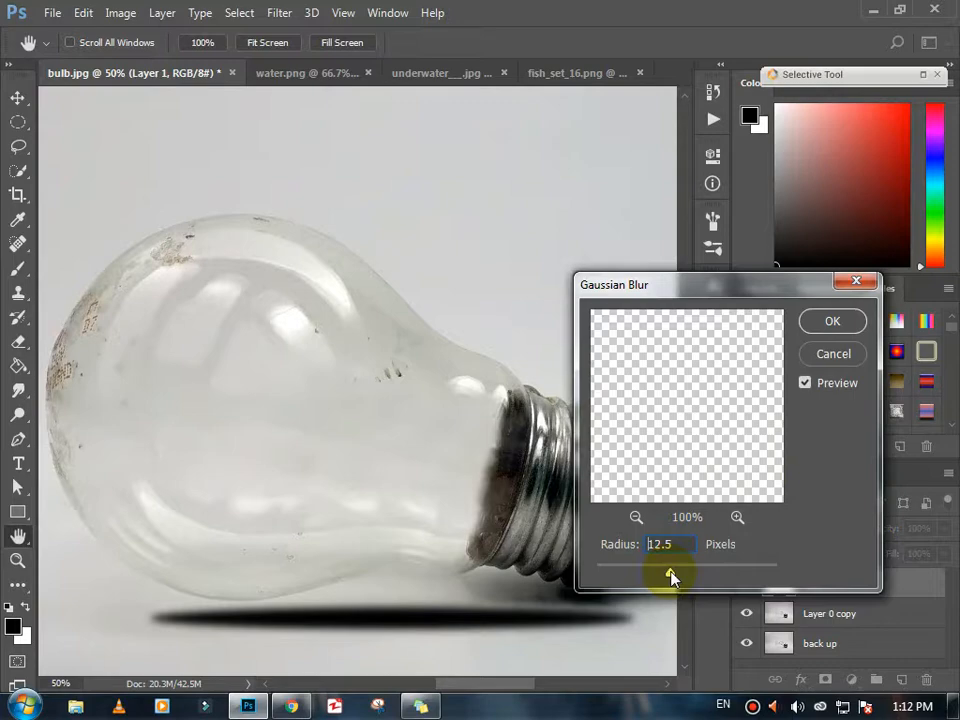
left_click_drag(673, 543, 663, 545)
key("BackSpace")
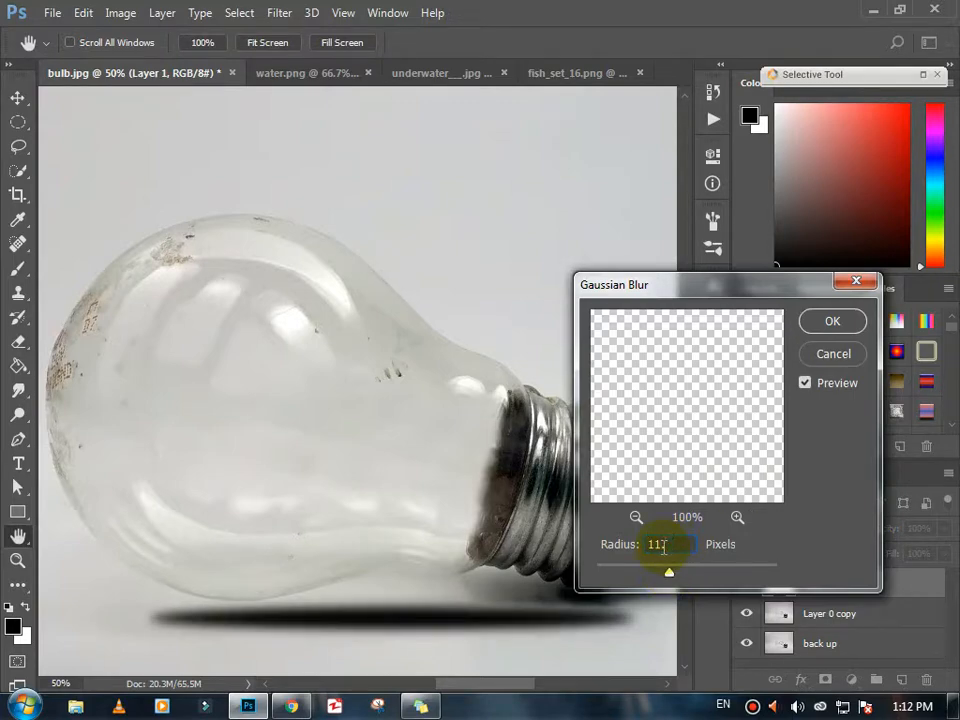
type("4")
left_click(832, 320)
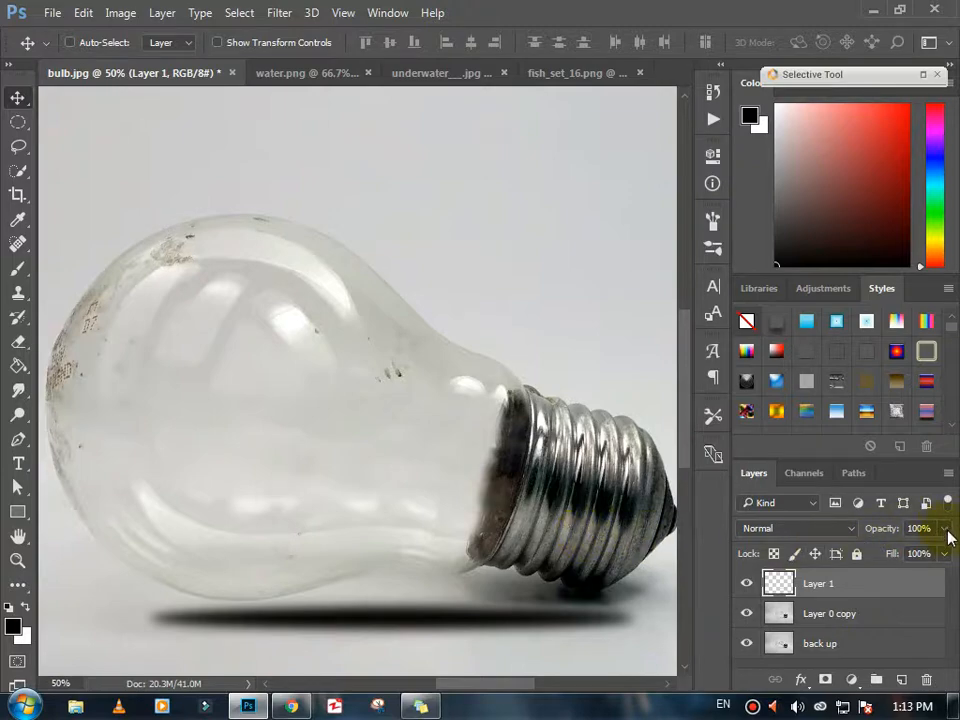
Step: Set the shadow layer's opacity to 37% with its fill at 100%
left_click(944, 555)
left_click_drag(938, 574, 896, 578)
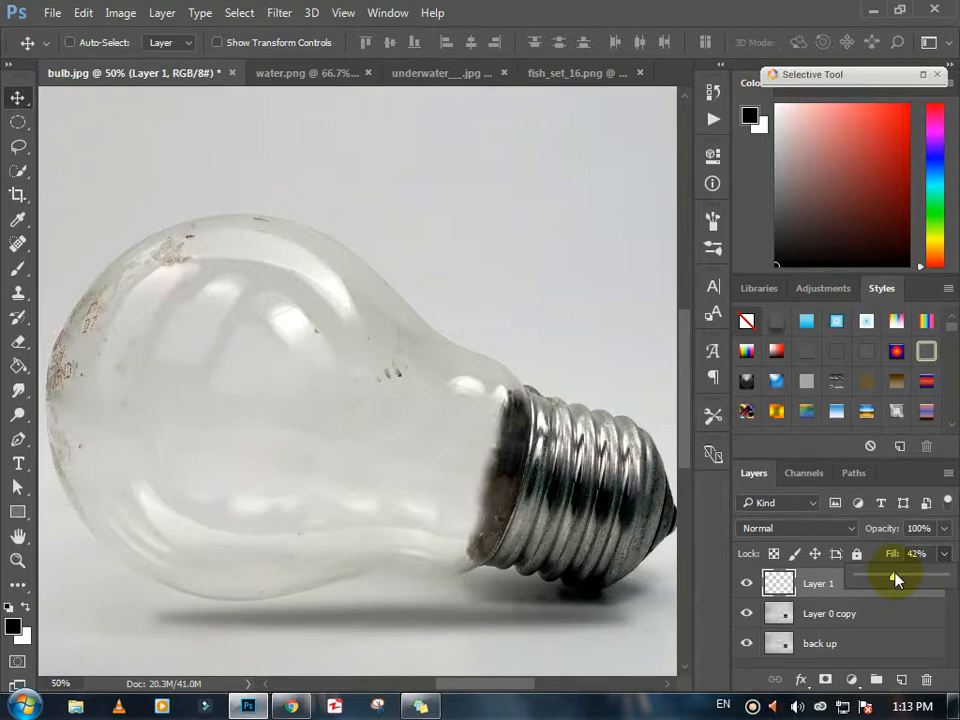
left_click_drag(955, 578, 889, 553)
Step: Examine the retouched bulb and its shadow at several zoom levels
key("z")
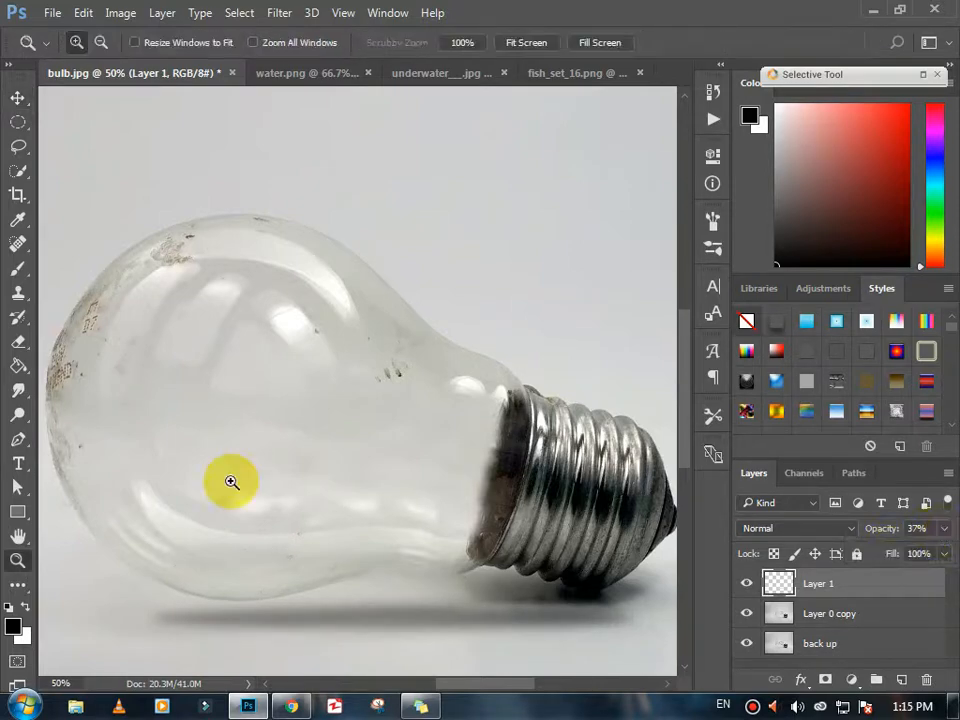
left_click(300, 471, "alt")
left_click(317, 474, "alt")
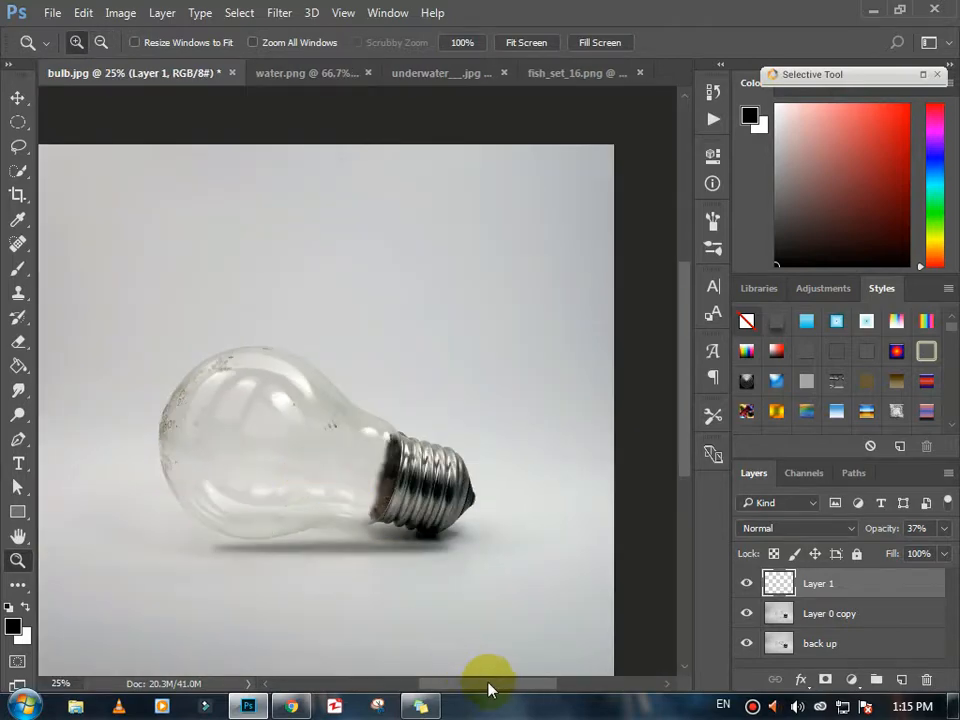
left_click_drag(490, 688, 450, 615)
left_click(407, 527, "alt")
left_click(383, 424, "alt")
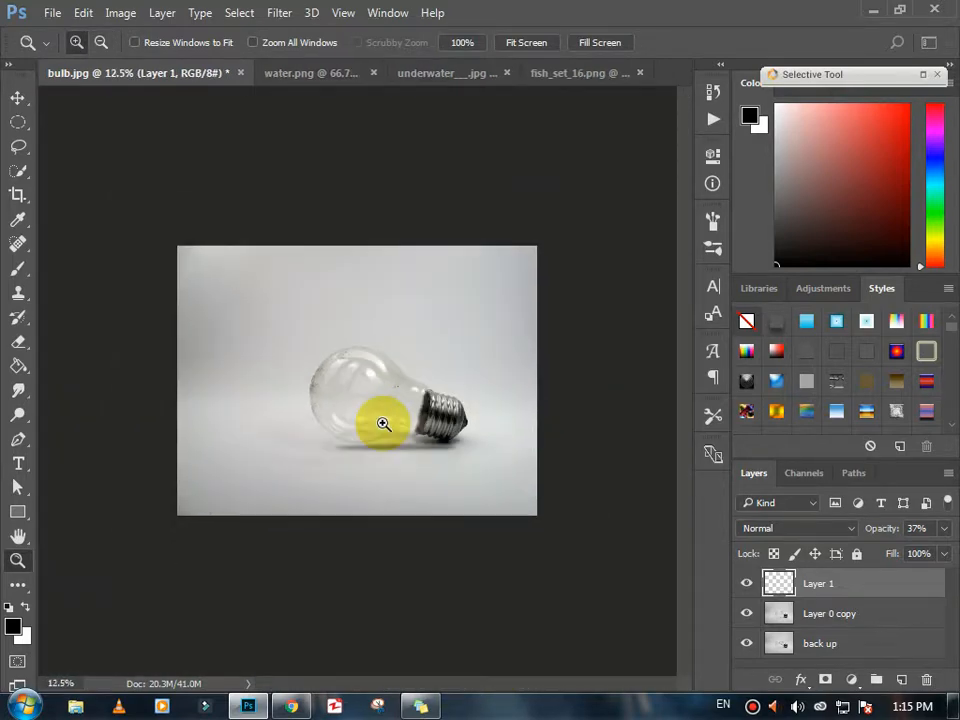
left_click(383, 424)
left_click(395, 410)
scroll(632, 444, "up", 2)
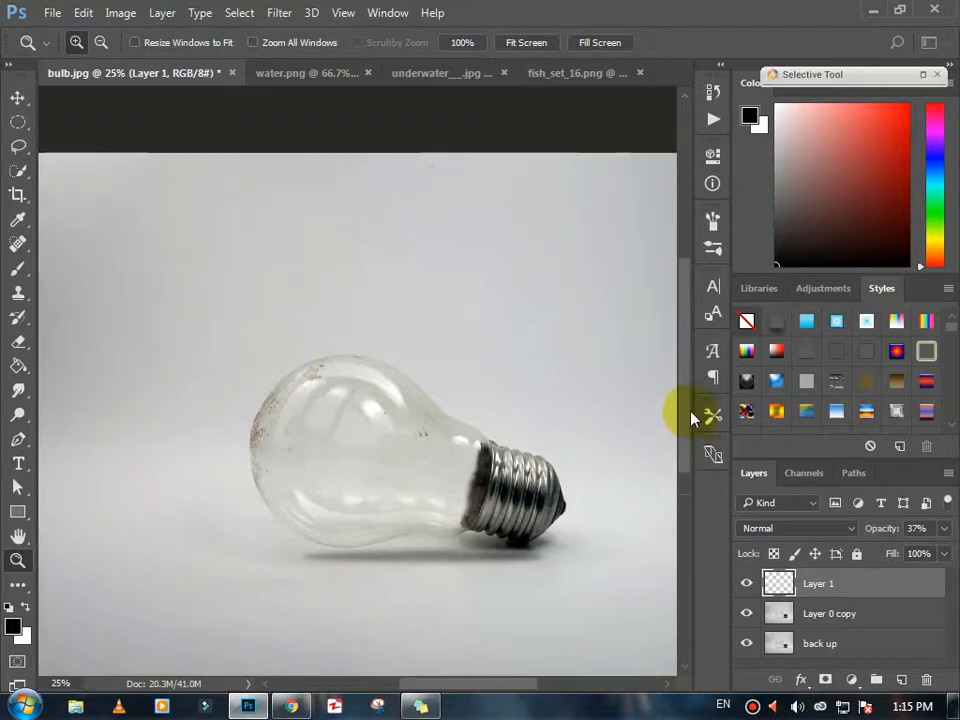
left_click_drag(691, 411, 691, 425)
left_click_drag(500, 687, 513, 687)
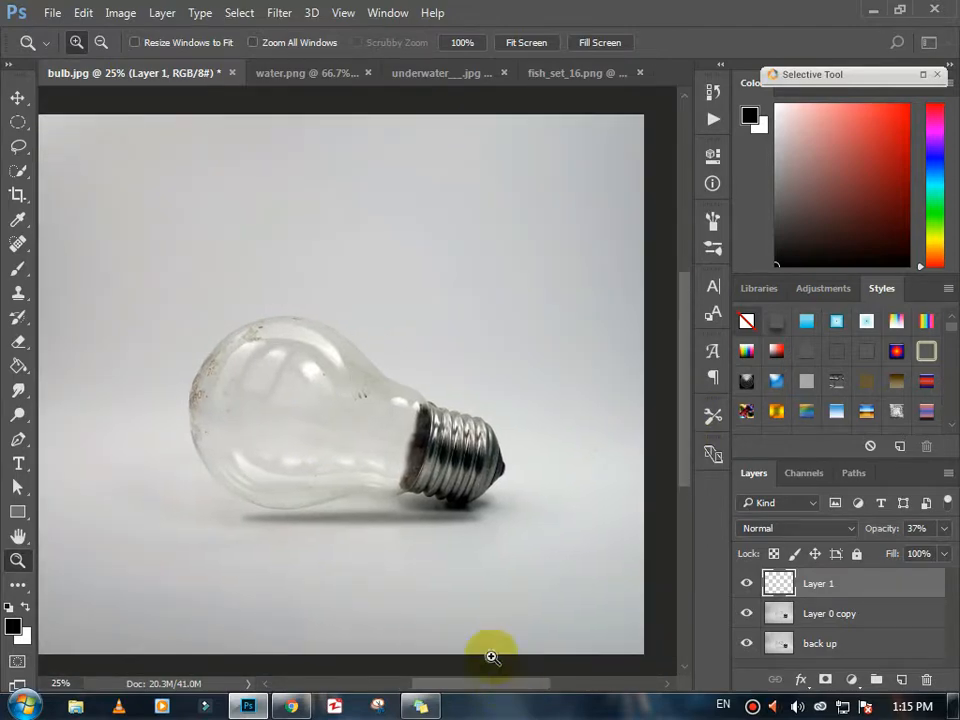
left_click(437, 551, "alt")
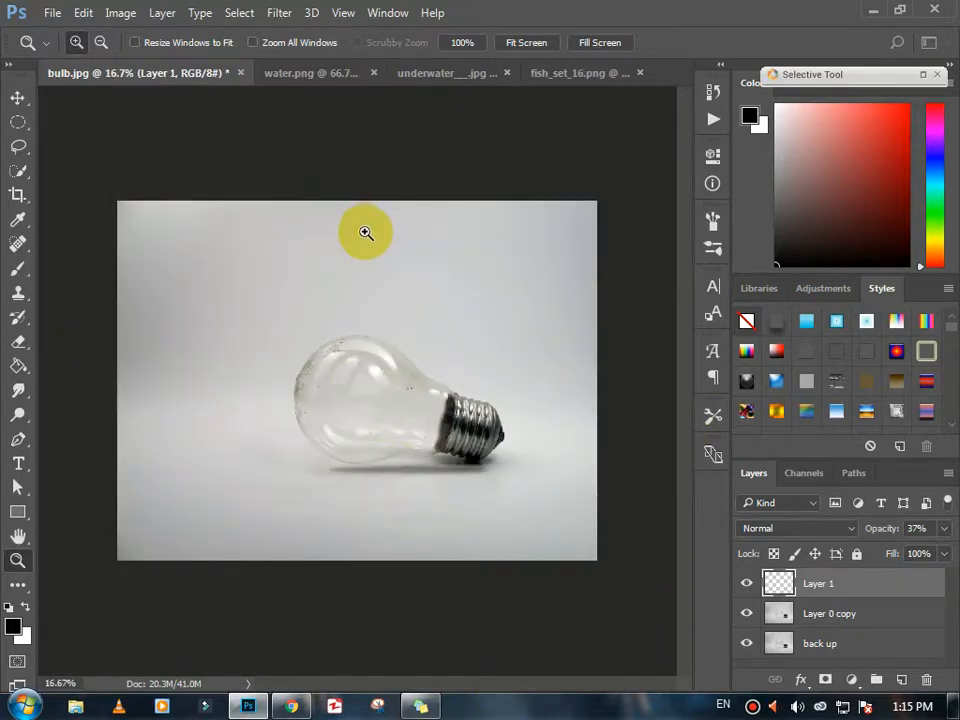
Step: Copy the underwater___.jpg image into the bulb.jpg document as a new layer
left_click(275, 75)
left_click(458, 73)
left_click(19, 100)
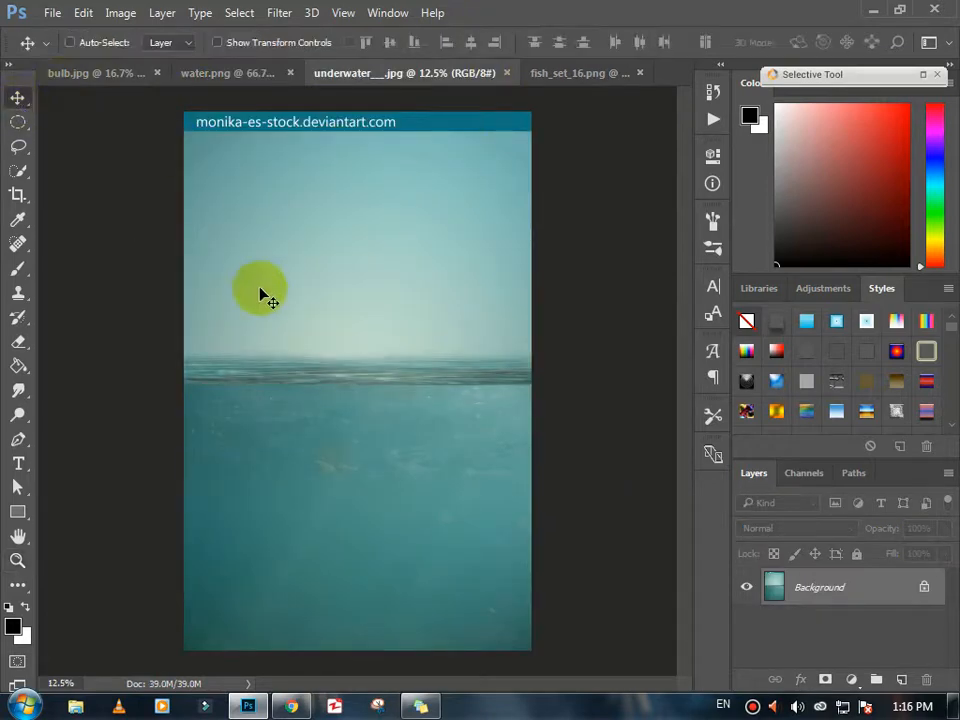
left_click_drag(100, 108, 270, 444)
Step: Scale the underwater layer to about 51% width and 50% height and place it over the bulb
key("ctrl+t")
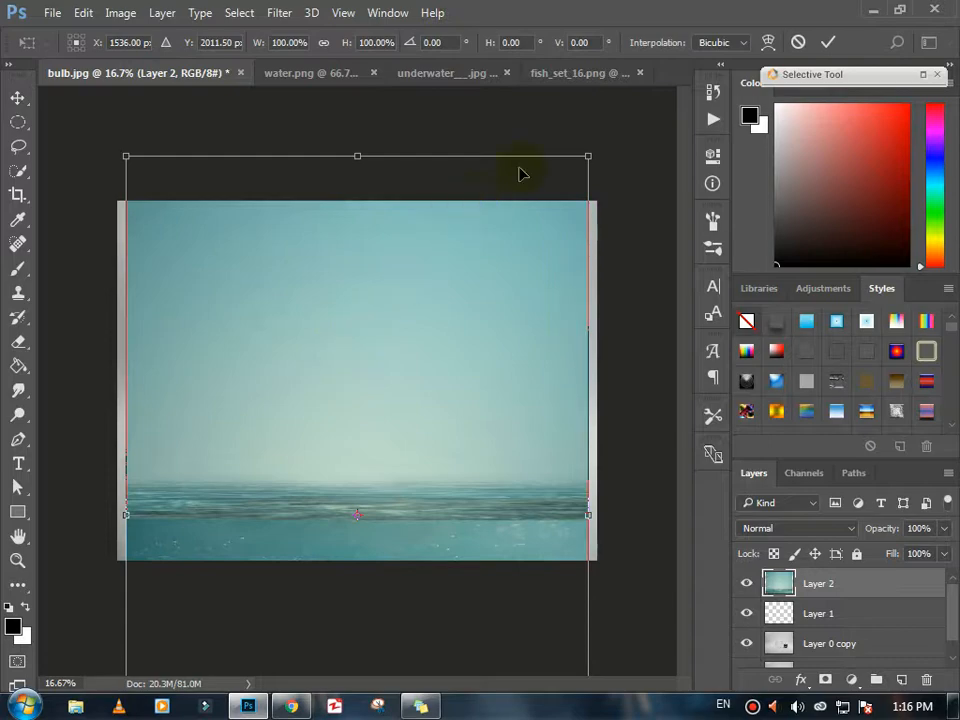
left_click_drag(588, 160, 352, 345)
left_click_drag(319, 444, 460, 311)
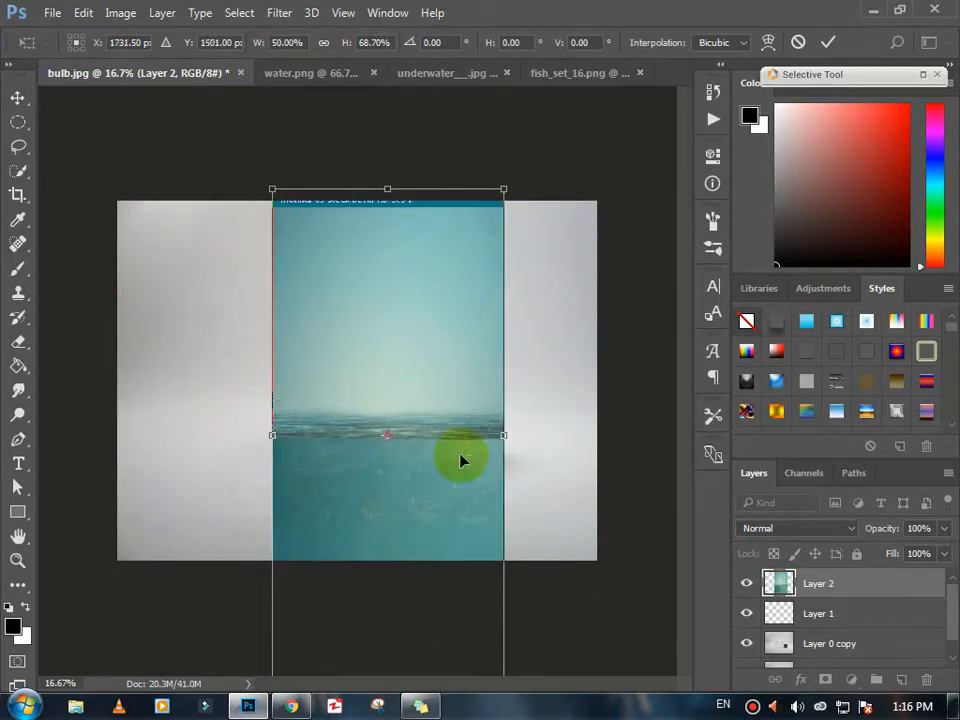
left_click_drag(508, 190, 521, 437)
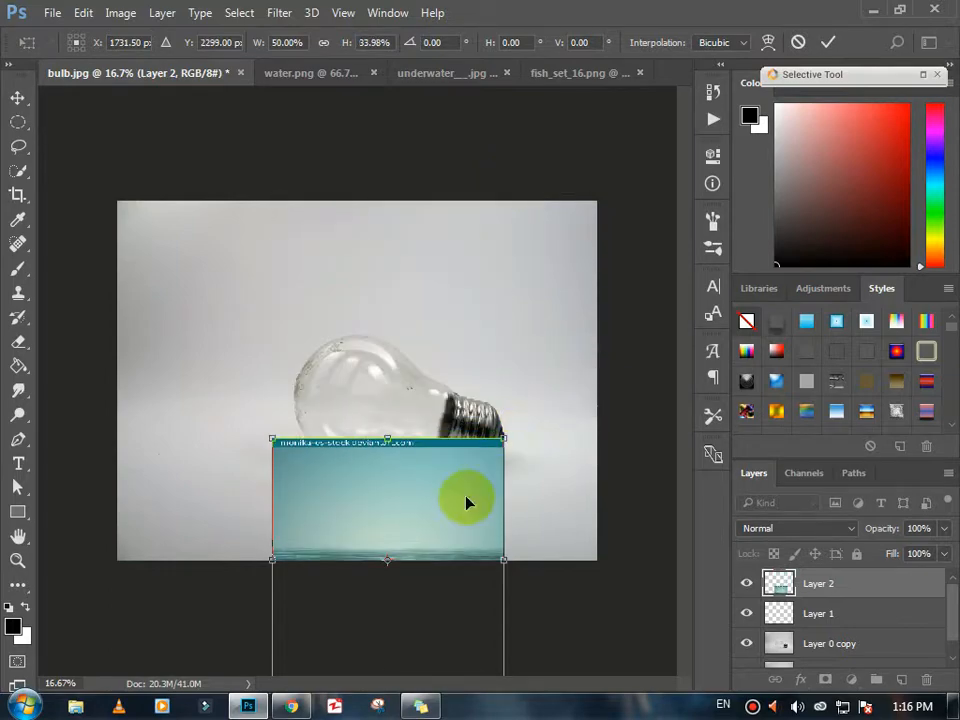
left_click_drag(465, 499, 524, 268)
left_click_drag(516, 279, 519, 202)
left_click_drag(383, 535, 369, 557)
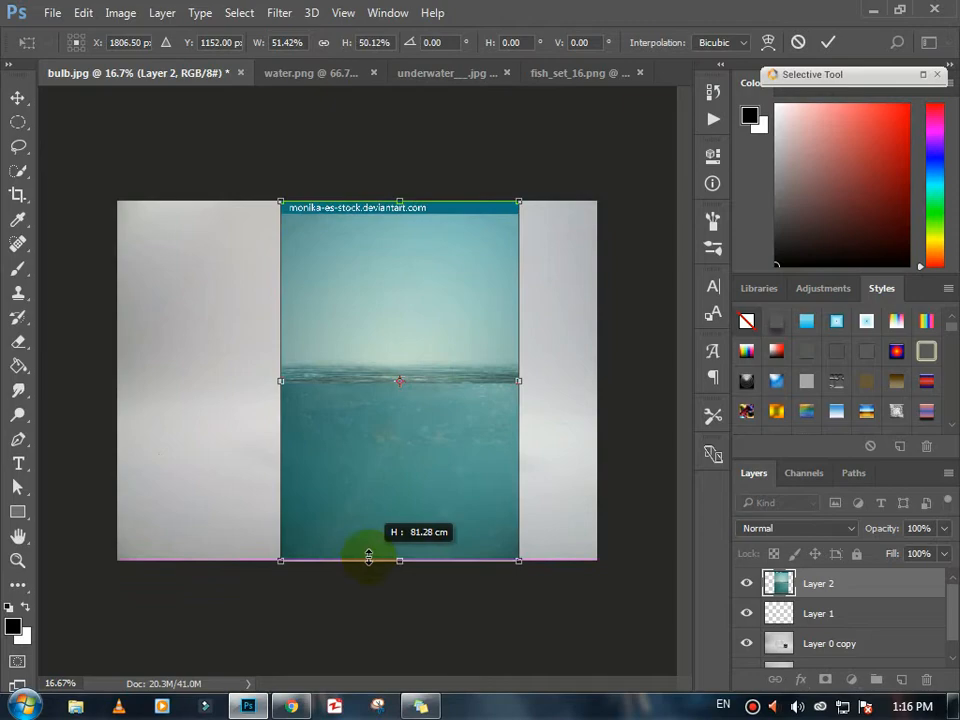
left_click_drag(421, 505, 407, 520)
key("Return")
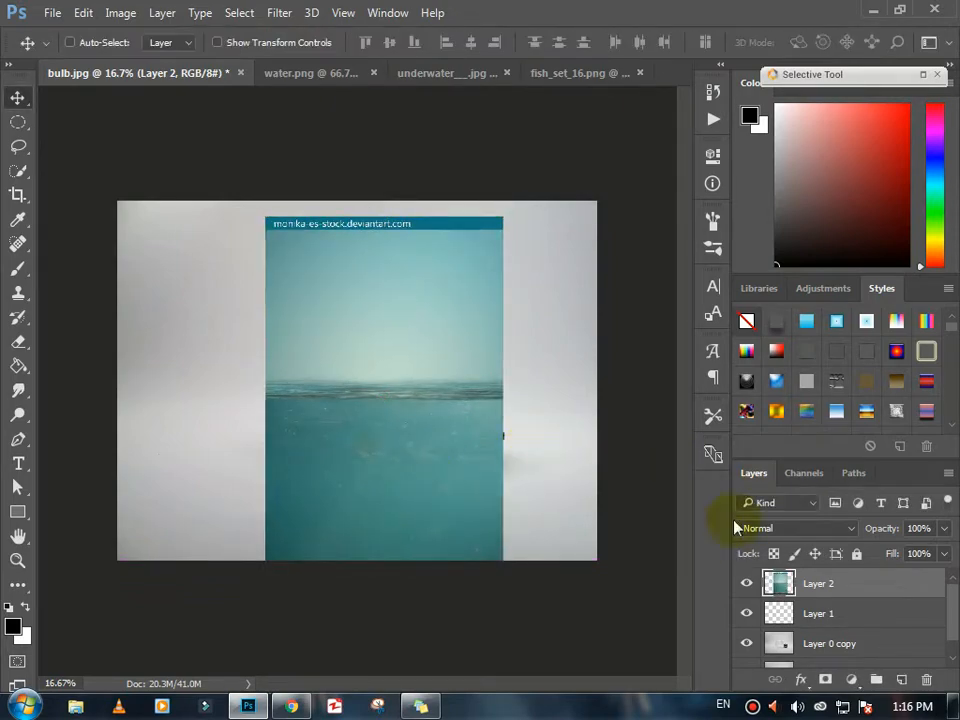
Step: Set the underwater layer's blend mode to Multiply and shift it down so its waterline crosses the middle of the bulb
left_click(740, 527)
left_click(771, 212)
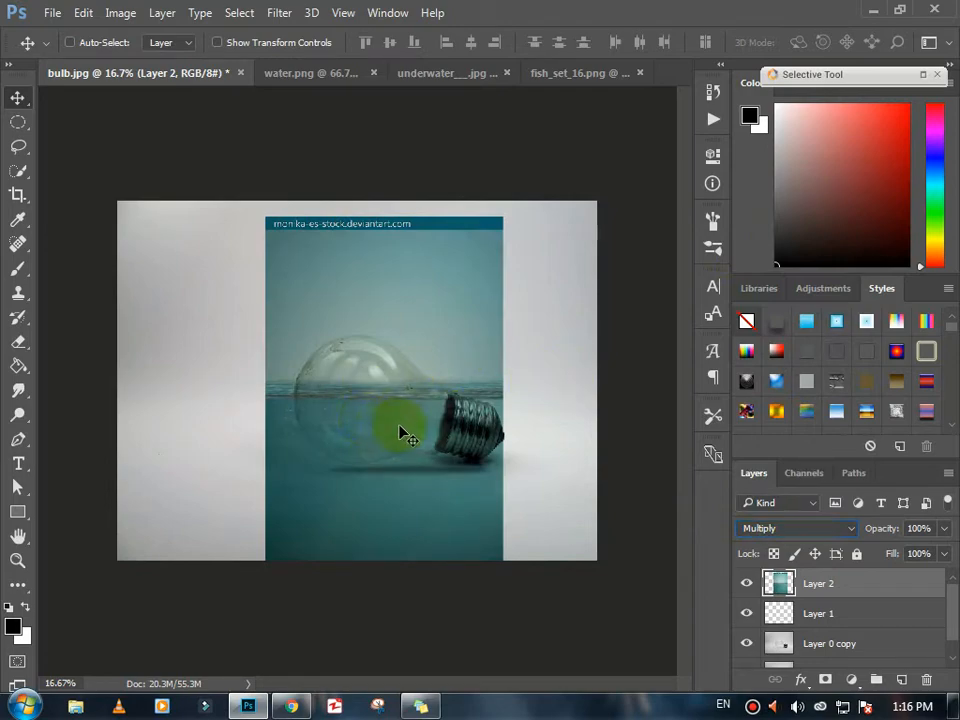
left_click_drag(400, 432, 401, 452)
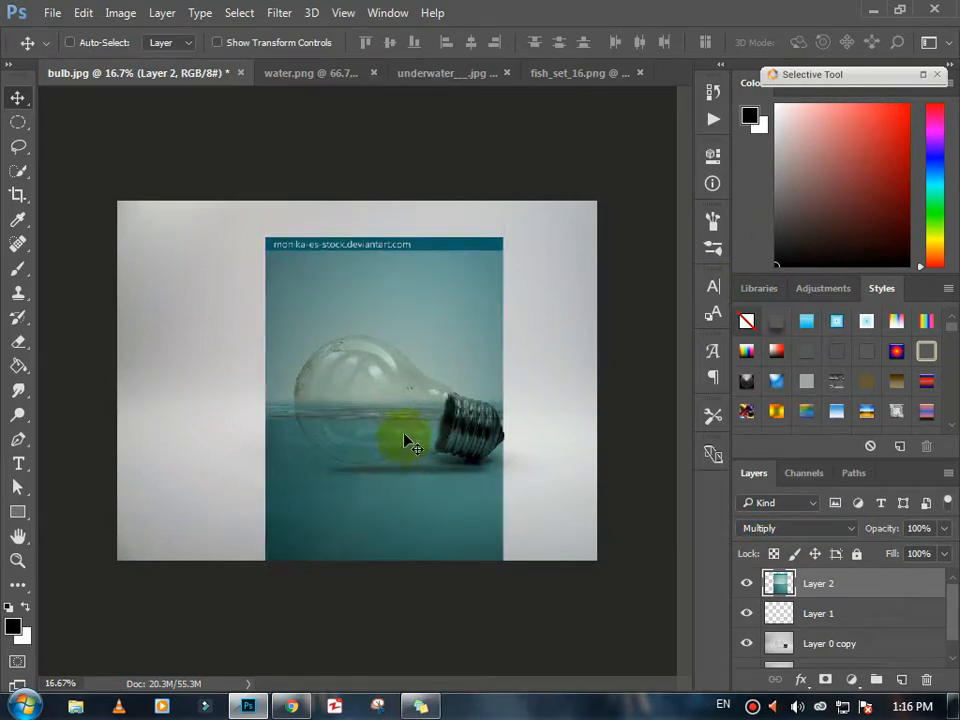
Step: Add a layer mask to the underwater layer and set up a soft round brush of 250 px at 0% hardness
left_click(826, 679)
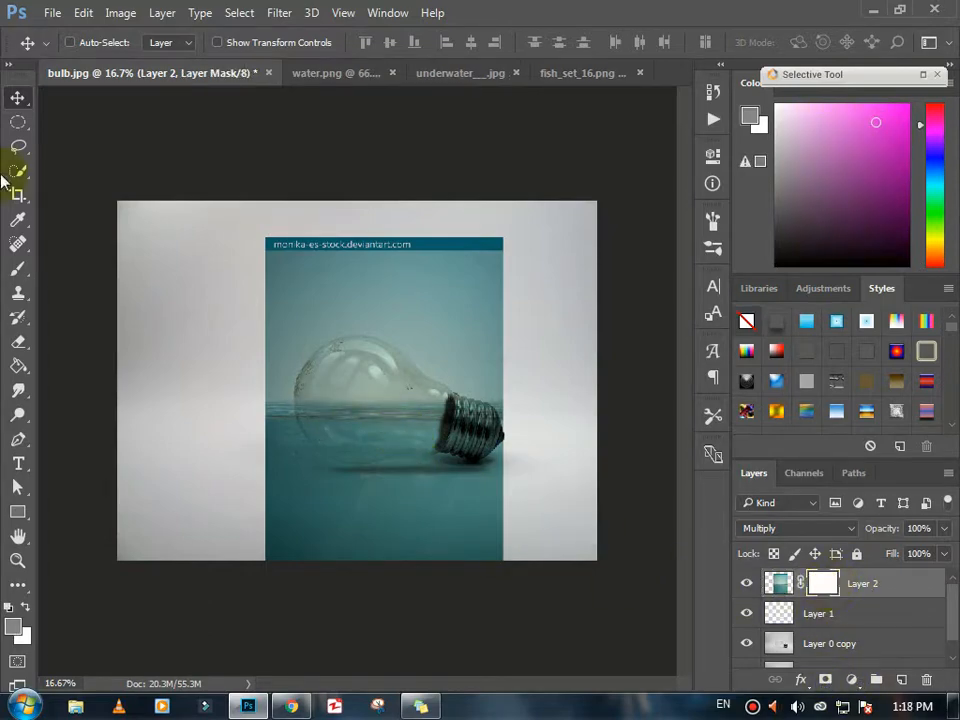
key("b")
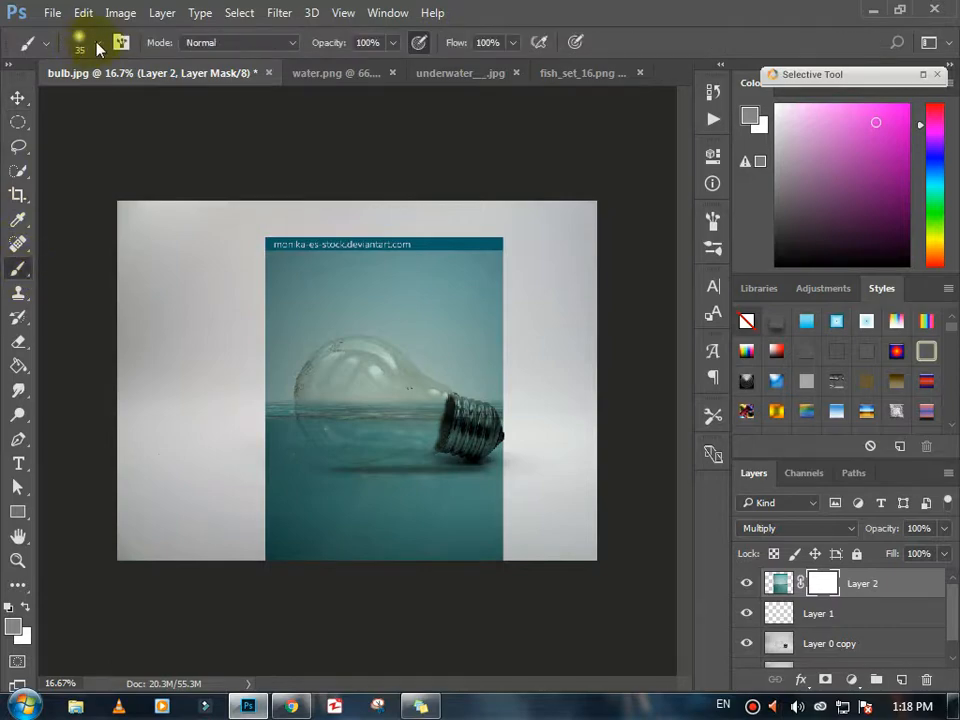
left_click(80, 42)
left_click(39, 223)
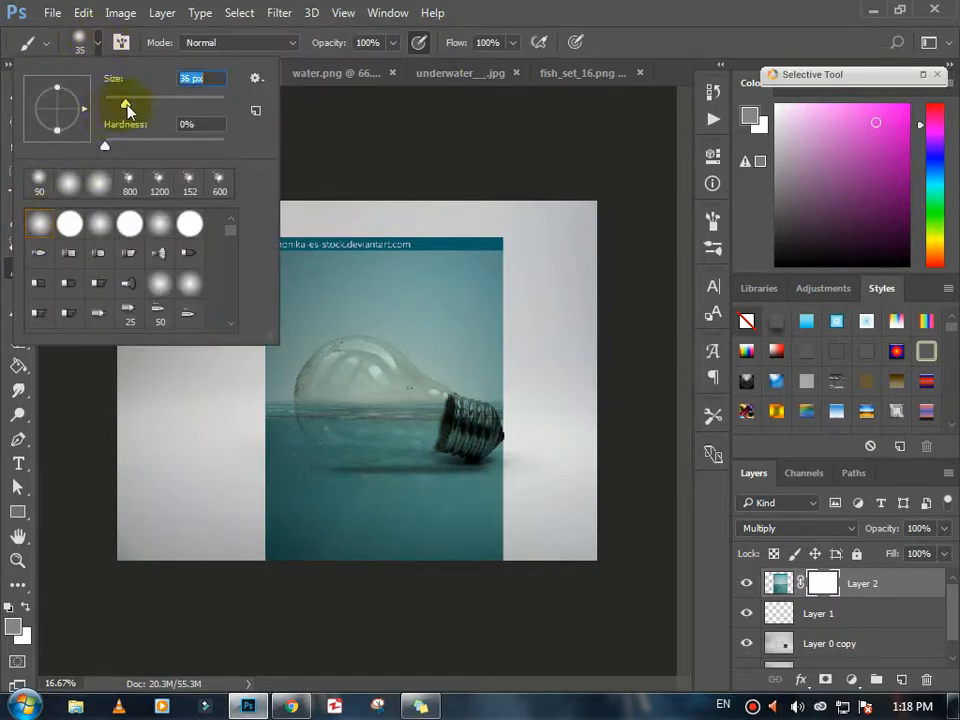
left_click_drag(127, 106, 133, 102)
left_click(82, 44)
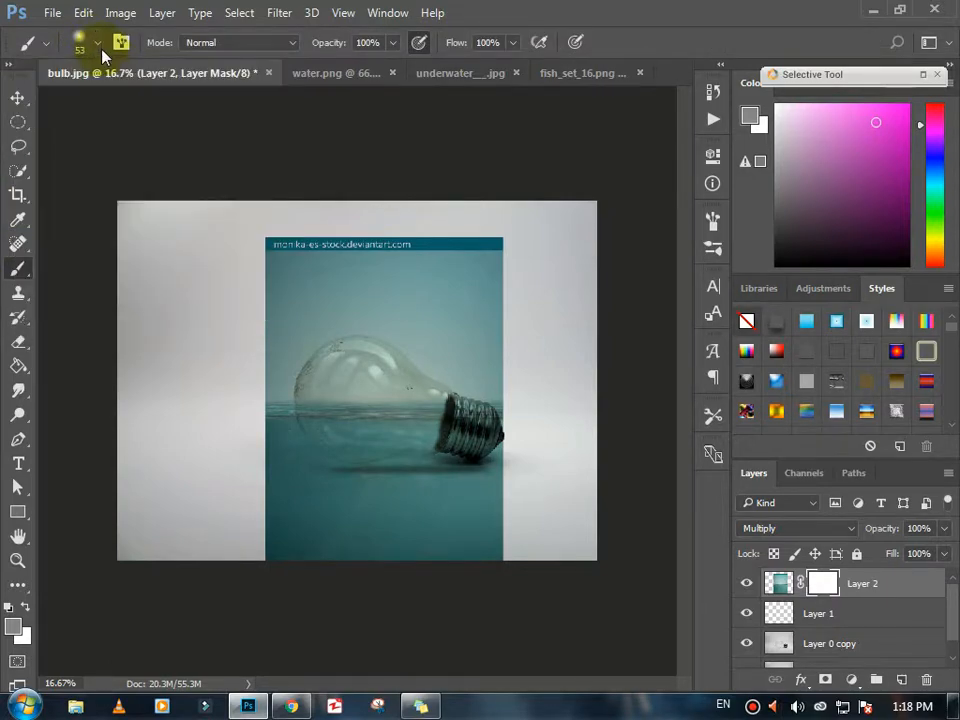
left_click(332, 368)
key("bracketright")
key("bracketright")
key("bracketright")
key("bracketright")
key("bracketright")
key("bracketright")
key("bracketright")
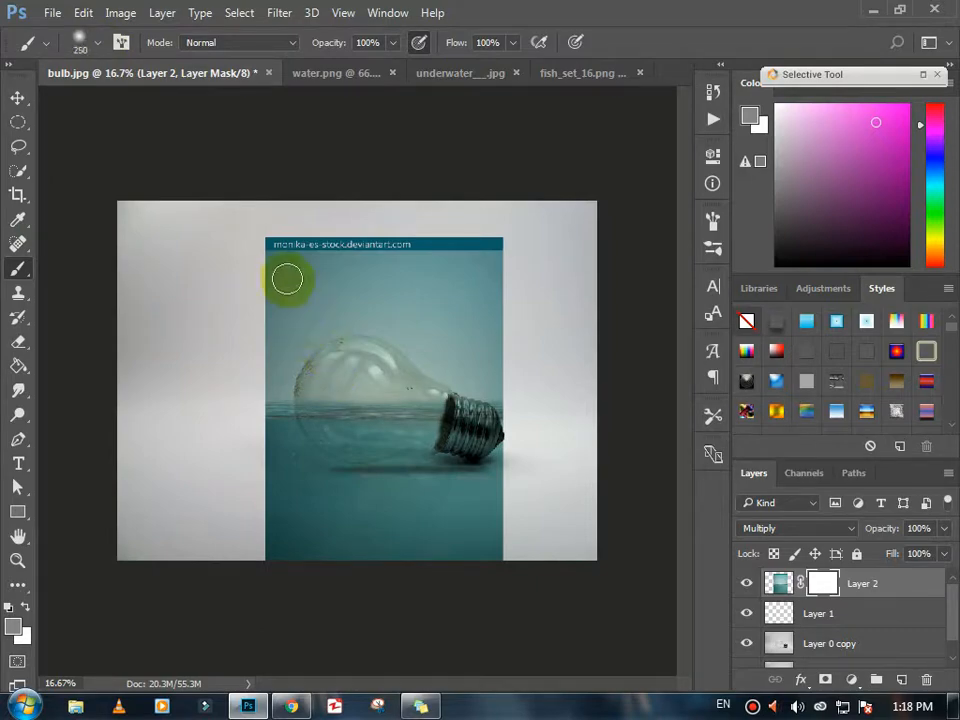
Step: Try to hide the upper part of the underwater image by painting its mask grey, enlarging the brush to 400 px
mouse_move(287, 278)
left_mouse_down()
mouse_move(349, 258)
mouse_move(273, 253)
mouse_move(325, 248)
mouse_move(340, 279)
mouse_move(382, 297)
mouse_move(264, 240)
left_mouse_up()
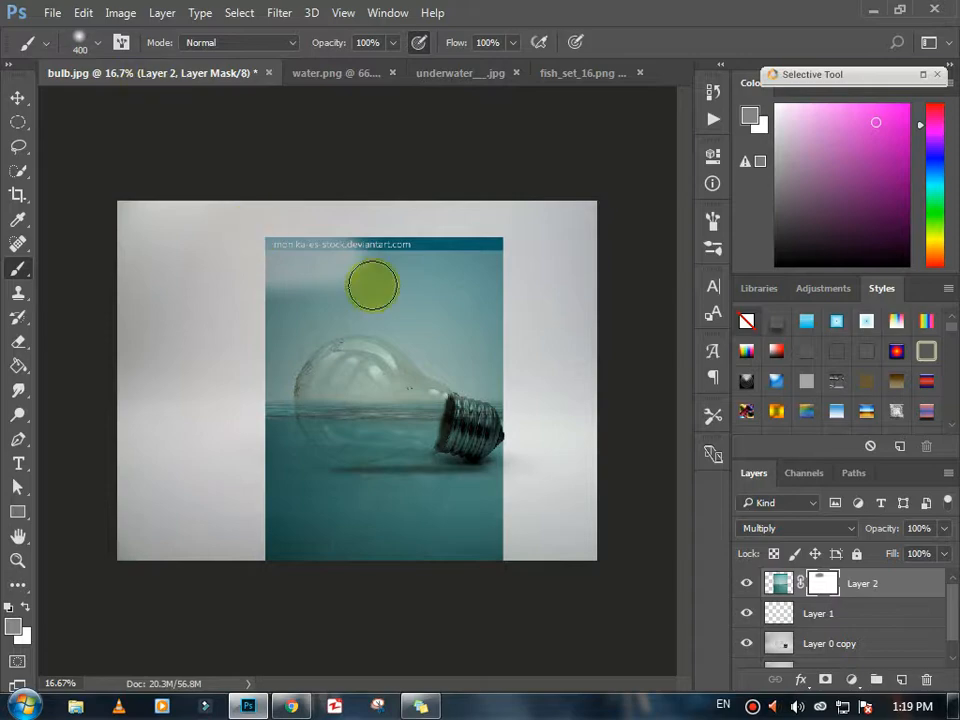
left_click(86, 40)
left_click(99, 42)
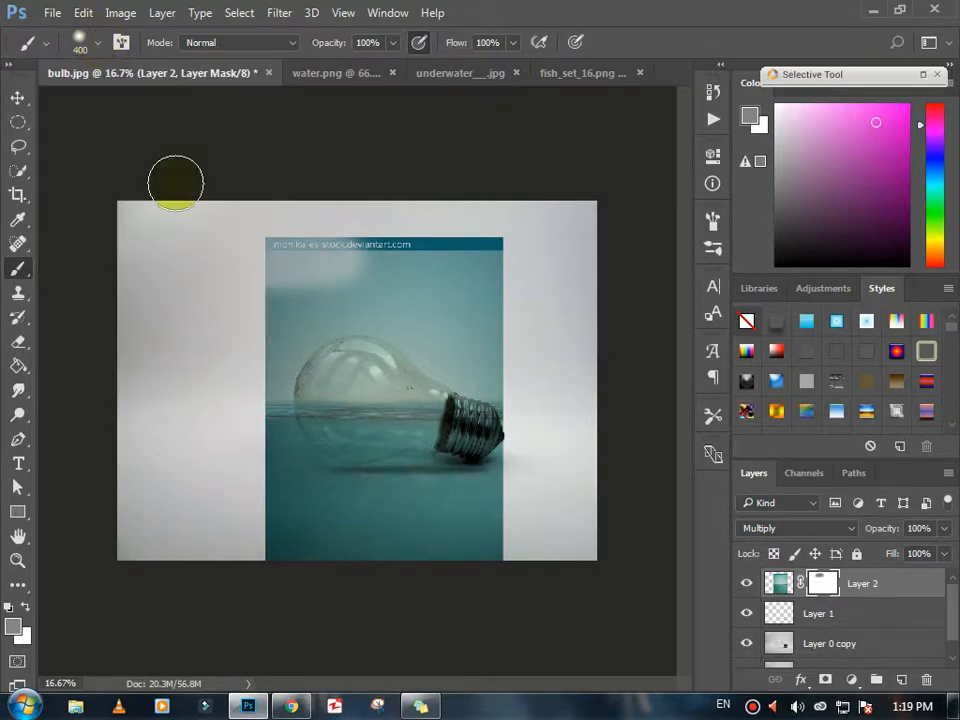
mouse_move(261, 270)
left_mouse_down()
mouse_move(529, 239)
mouse_move(473, 275)
mouse_move(491, 267)
mouse_move(472, 251)
mouse_move(440, 258)
mouse_move(350, 245)
mouse_move(275, 284)
mouse_move(309, 275)
mouse_move(493, 275)
left_mouse_up()
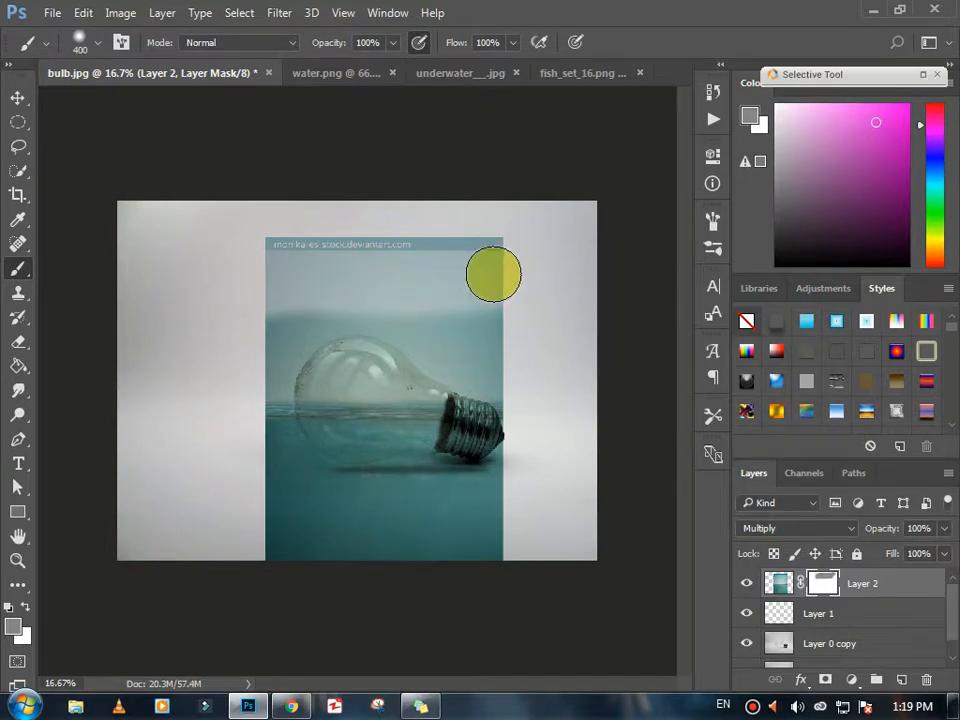
left_click(86, 40)
left_click(99, 45)
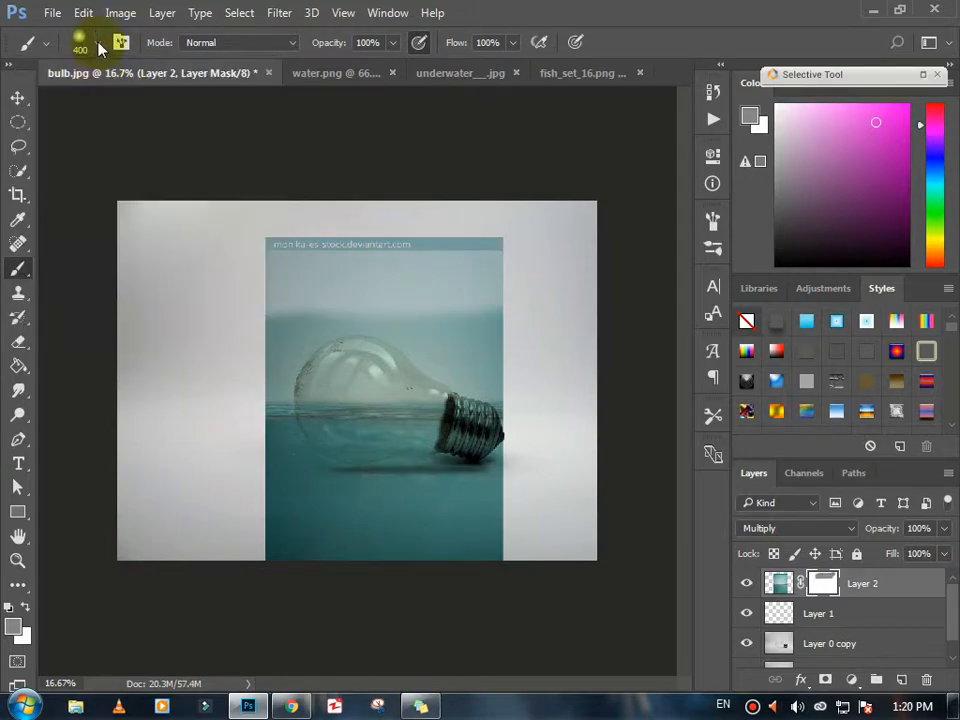
Step: Paint the mask black with the 400 px brush to hide the underwater image above the waterline and over the upper bulb
left_click(10, 607)
key("x")
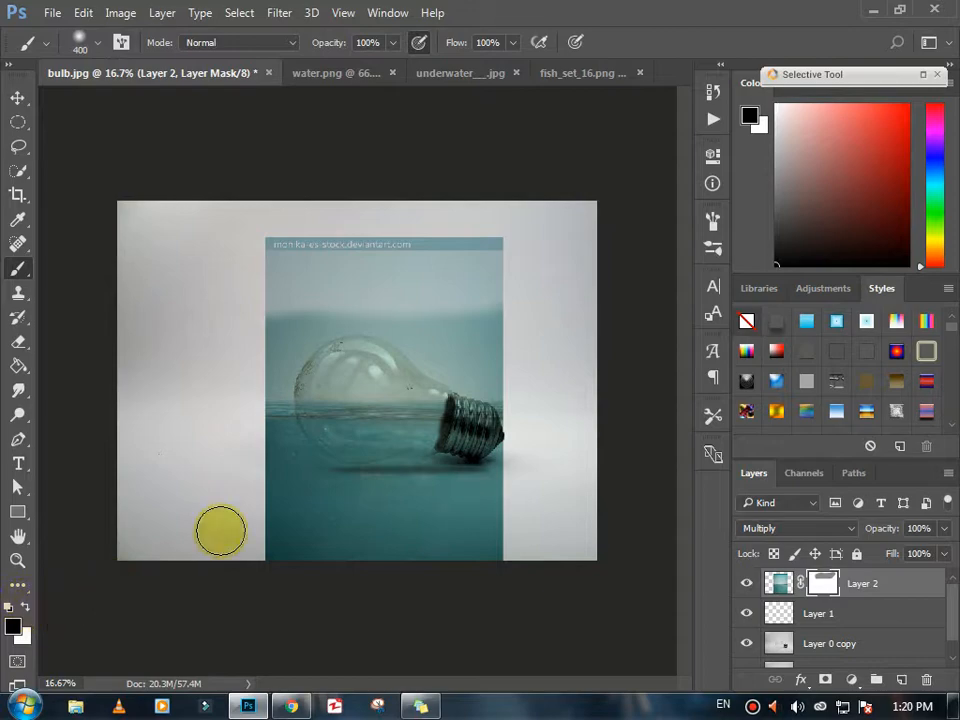
mouse_move(366, 270)
left_mouse_down()
mouse_move(339, 253)
mouse_move(170, 252)
left_mouse_up()
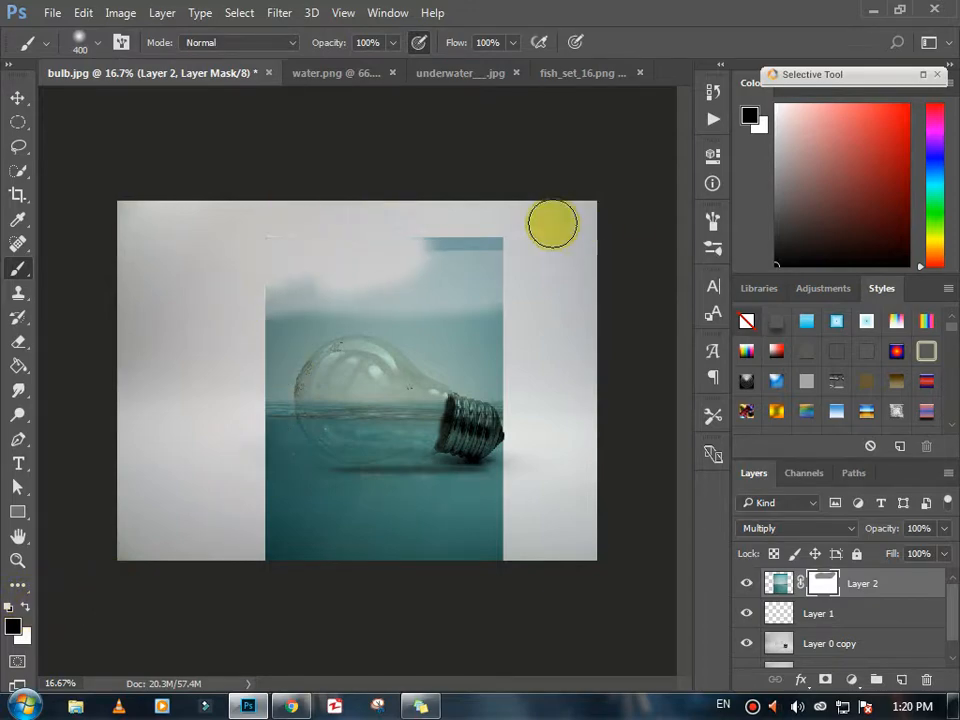
mouse_move(553, 223)
left_mouse_down()
mouse_move(506, 263)
mouse_move(516, 320)
mouse_move(387, 290)
mouse_move(276, 308)
left_mouse_up()
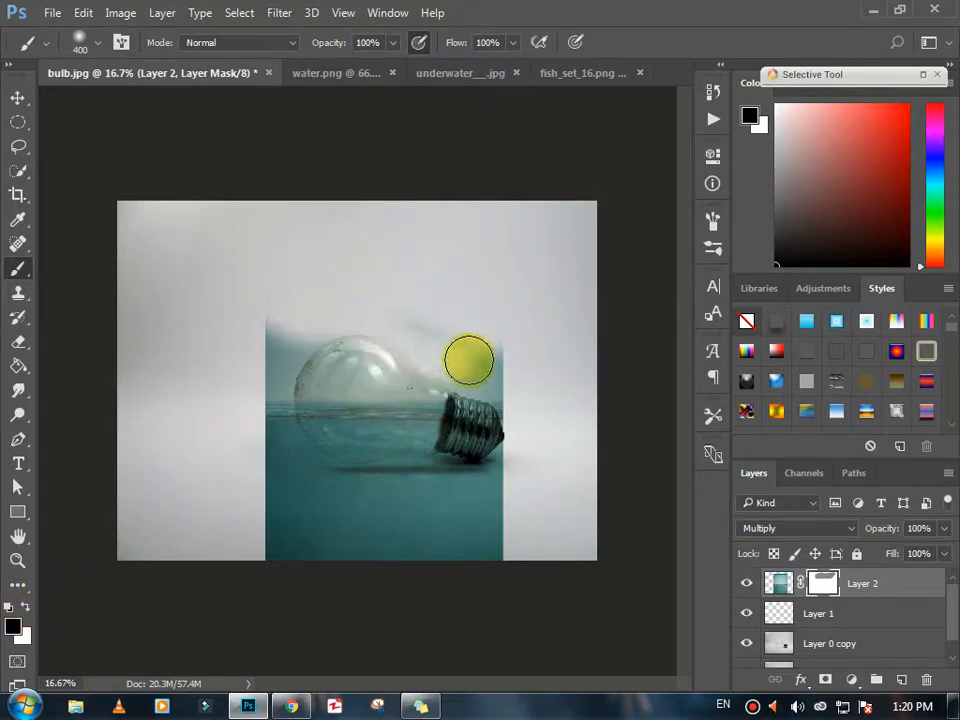
mouse_move(491, 358)
left_mouse_down()
mouse_move(440, 313)
mouse_move(407, 306)
mouse_move(315, 308)
mouse_move(287, 331)
left_mouse_up()
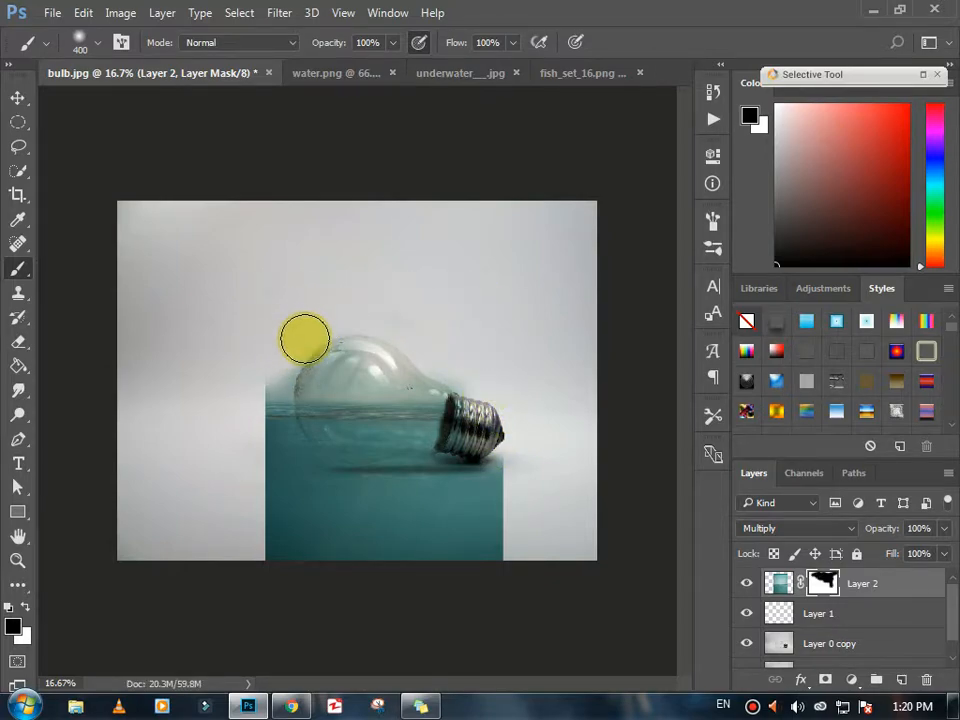
Step: Mask the teal tint off the metal screw base and the glass above the waterline, using a brush of 100 to 150 px
left_click(20, 559)
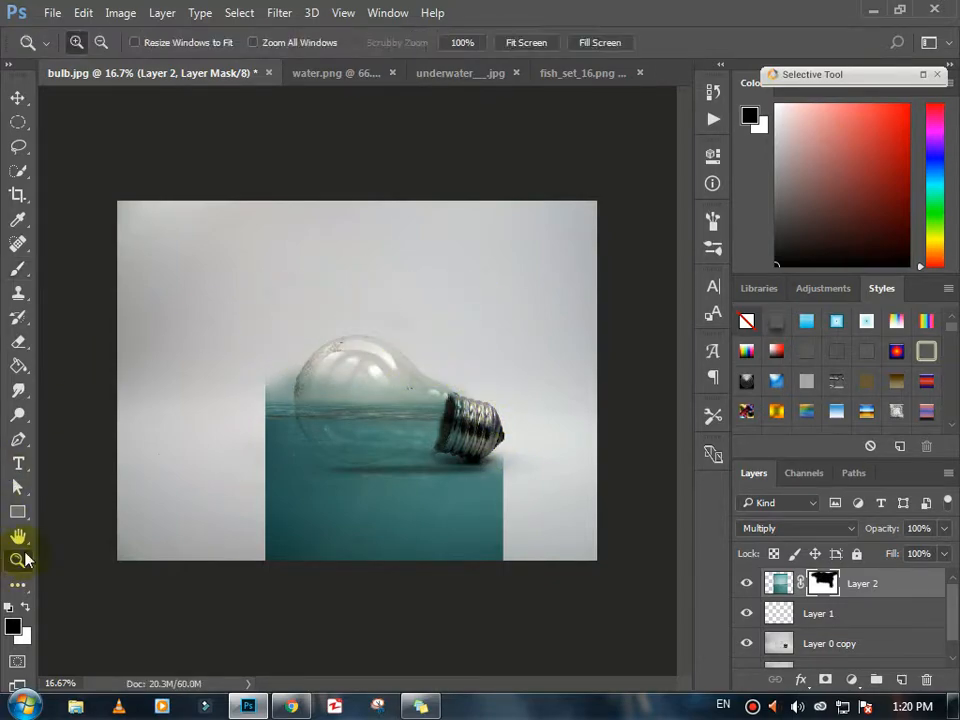
left_click(400, 390)
left_click(245, 424)
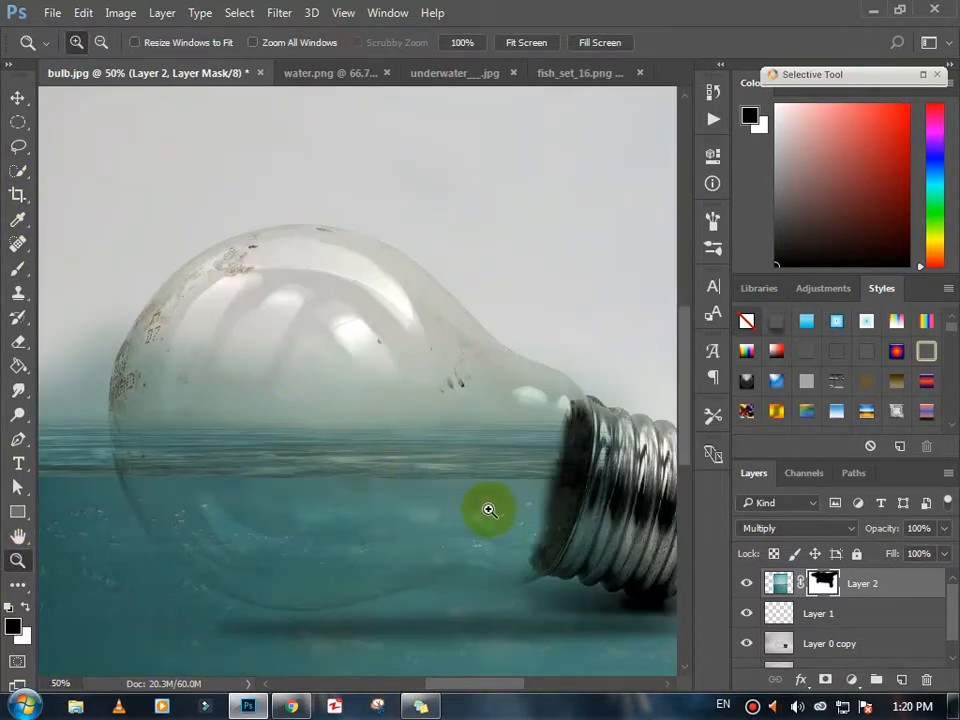
left_click_drag(505, 689, 514, 692)
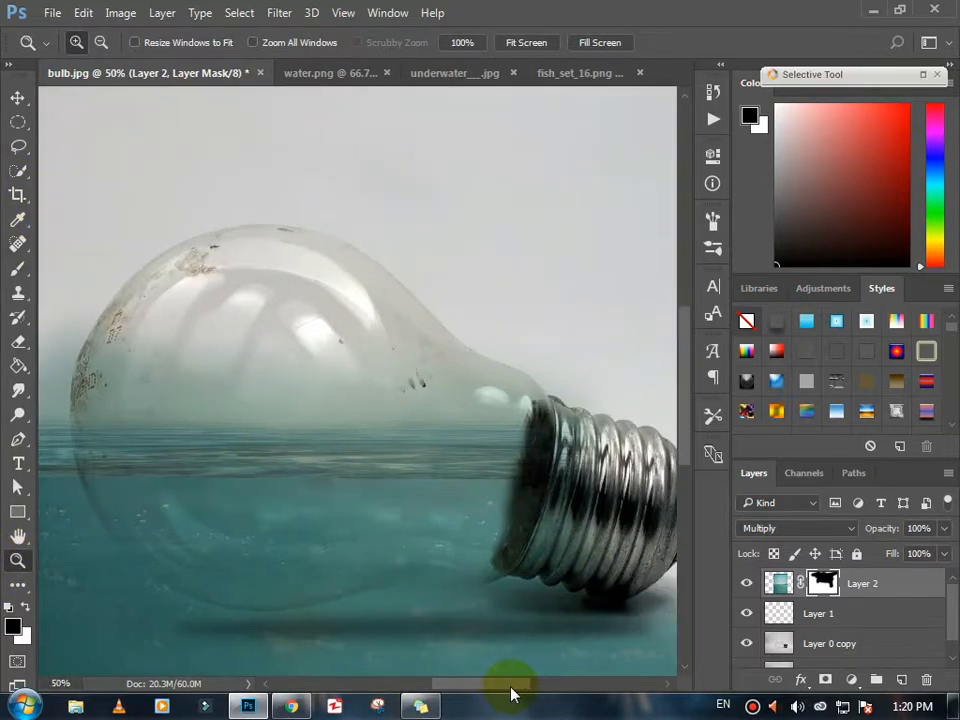
left_click(18, 270)
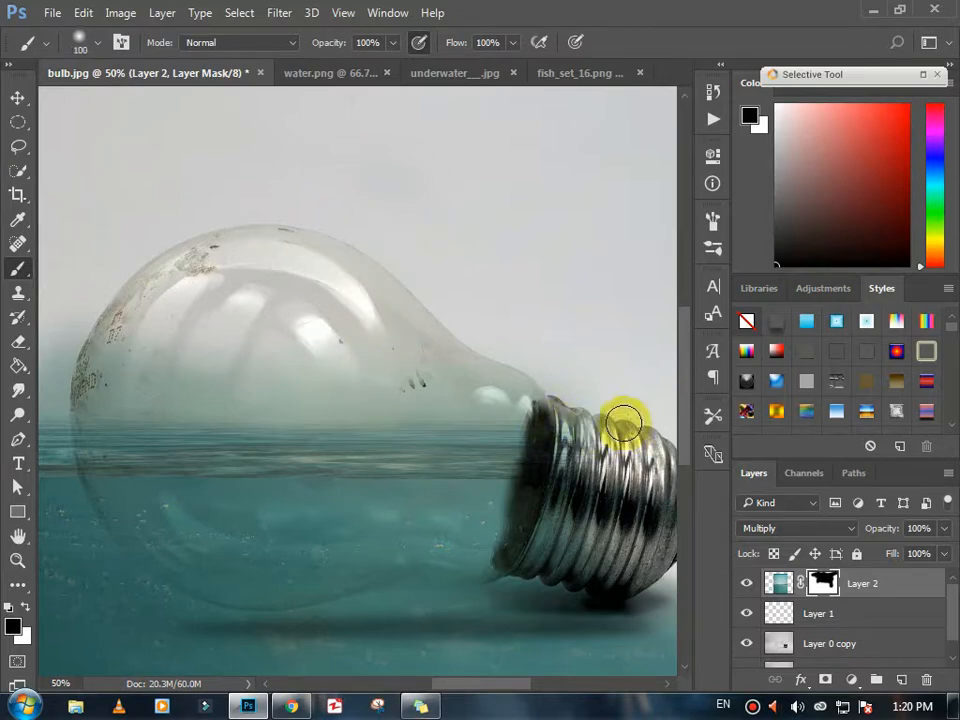
mouse_move(594, 393)
left_mouse_down()
mouse_move(357, 411)
mouse_move(63, 413)
mouse_move(214, 354)
left_mouse_up()
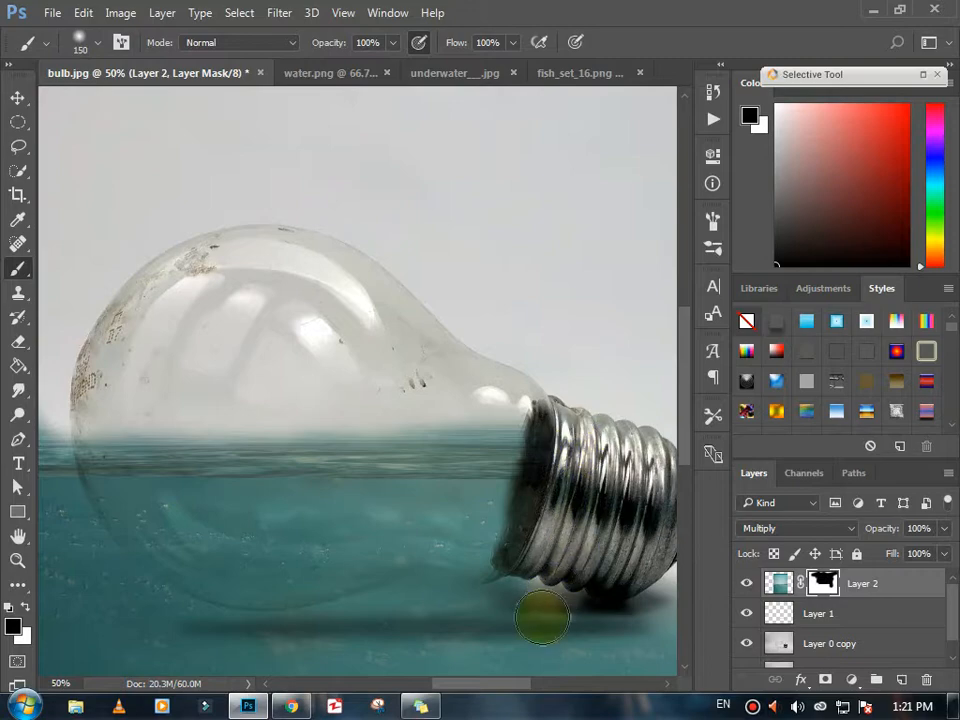
Step: Mask out the water along the outside of the bulb's lower outline and beside its rounded end, using brushes of 100 to 175 px
mouse_move(542, 618)
left_mouse_down()
mouse_move(621, 623)
mouse_move(501, 613)
mouse_move(510, 603)
mouse_move(441, 609)
mouse_move(396, 587)
mouse_move(409, 606)
mouse_move(446, 598)
mouse_move(504, 609)
mouse_move(456, 600)
mouse_move(219, 626)
mouse_move(303, 637)
mouse_move(165, 619)
mouse_move(182, 619)
mouse_move(154, 600)
mouse_move(193, 621)
mouse_move(107, 570)
mouse_move(79, 537)
mouse_move(48, 463)
mouse_move(94, 553)
mouse_move(135, 583)
mouse_move(49, 478)
left_mouse_up()
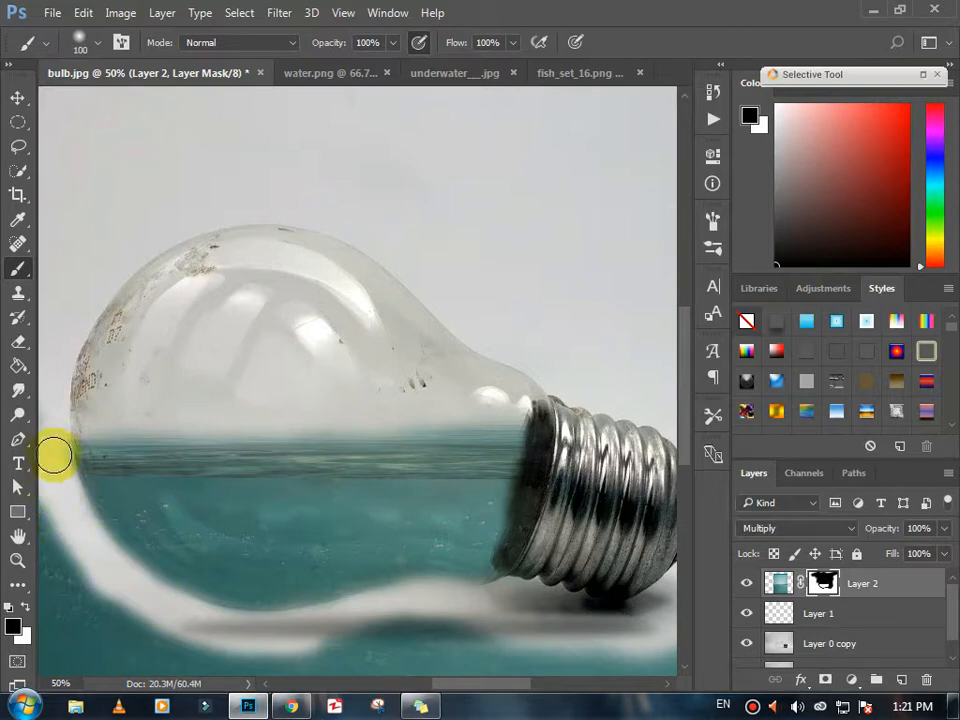
key("z")
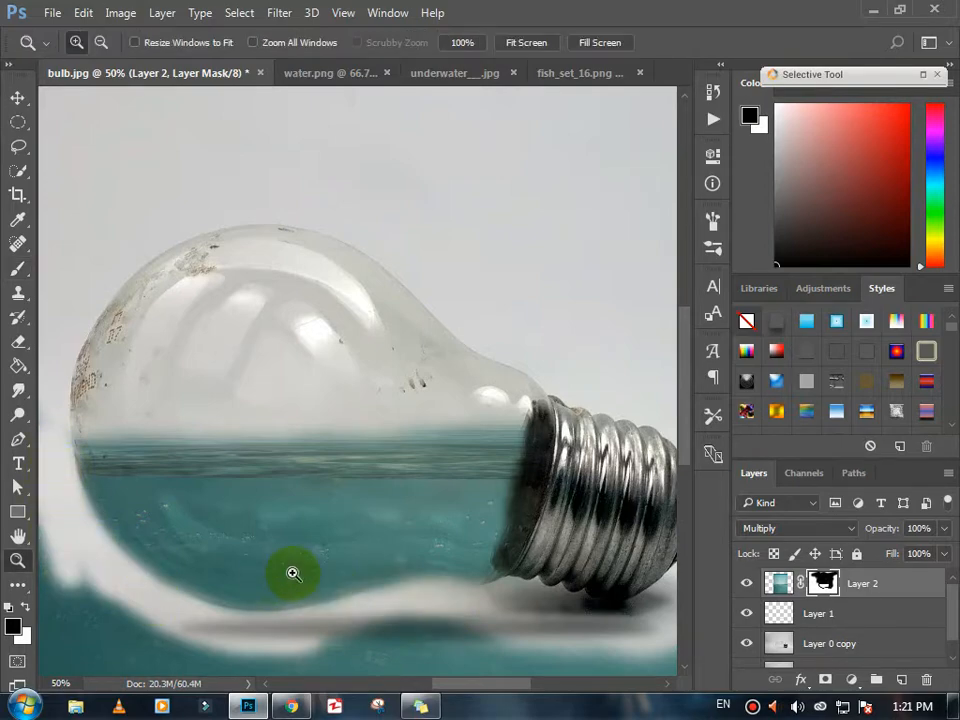
left_click(293, 573, "alt")
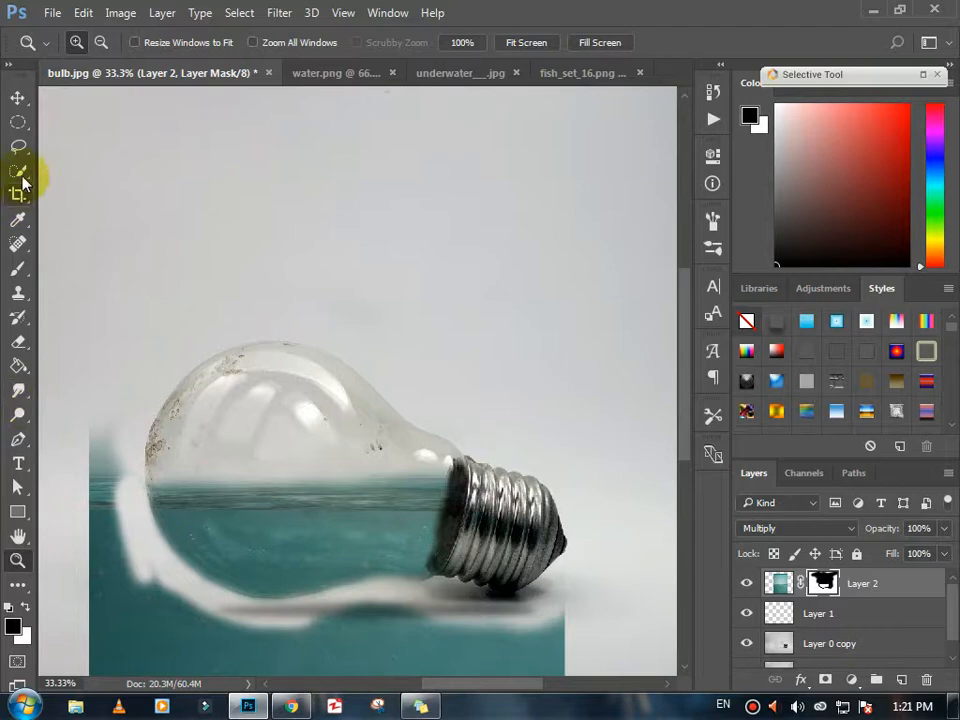
left_click(18, 268)
mouse_move(101, 482)
left_mouse_down()
mouse_move(107, 456)
mouse_move(94, 497)
mouse_move(116, 493)
mouse_move(107, 484)
mouse_move(99, 640)
left_mouse_up()
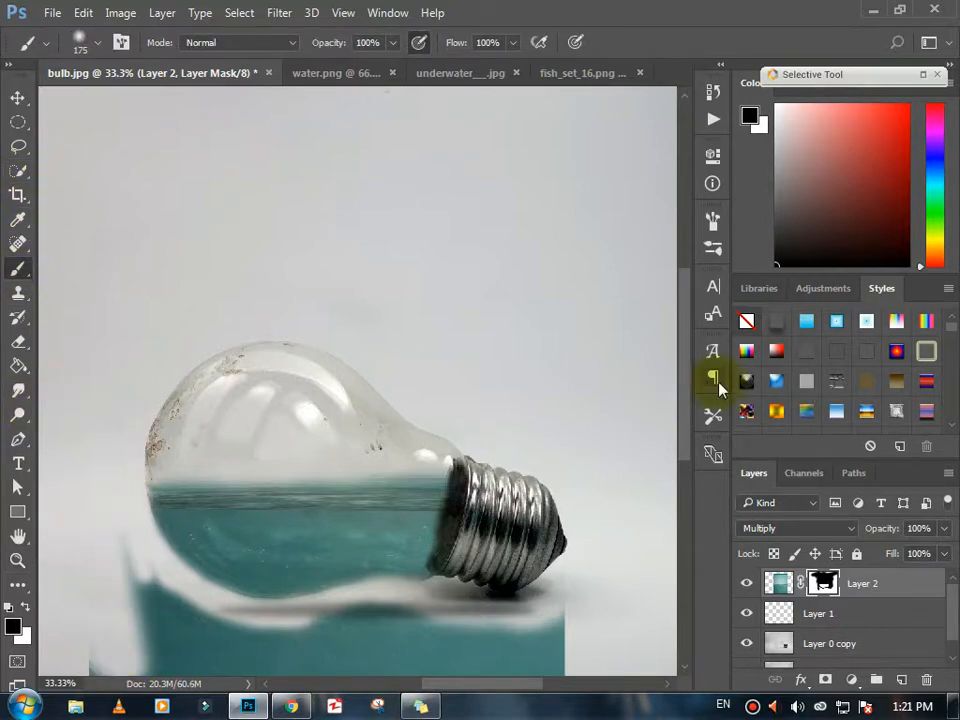
Step: Mask out all remaining water below and around the bulb, using brush sizes of 300 and 200 px
scroll(686, 444, "down", 5)
key("bracketright")
key("bracketright")
mouse_move(610, 514)
left_mouse_down()
mouse_move(548, 595)
mouse_move(197, 567)
mouse_move(122, 548)
mouse_move(142, 529)
mouse_move(315, 617)
left_mouse_up()
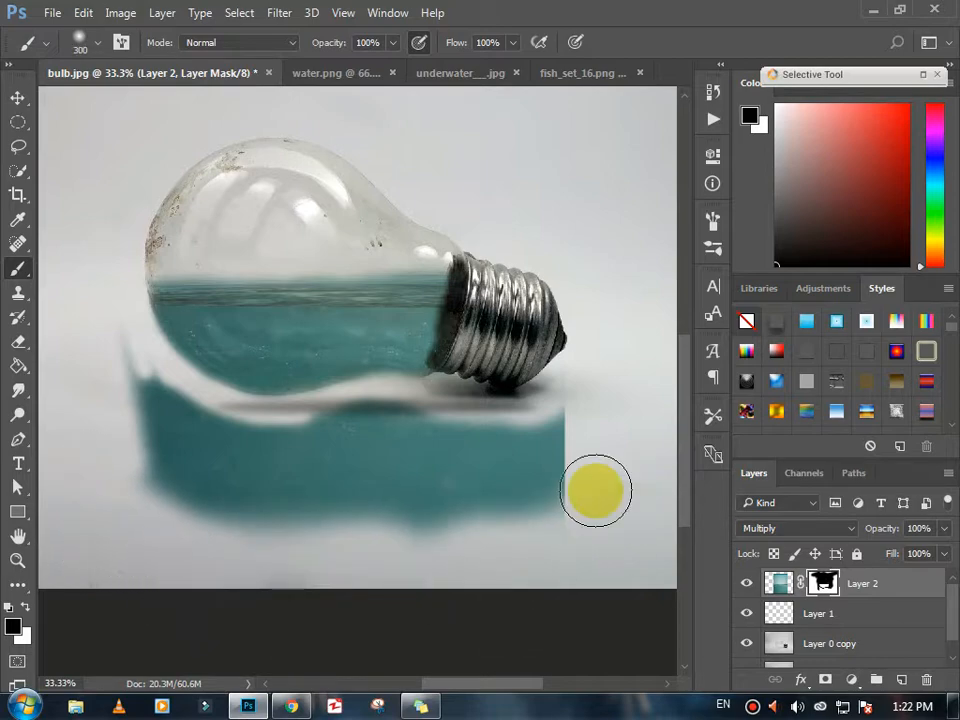
mouse_move(596, 491)
left_mouse_down()
mouse_move(521, 468)
mouse_move(557, 453)
mouse_move(356, 451)
mouse_move(354, 431)
mouse_move(311, 502)
mouse_move(486, 568)
mouse_move(456, 506)
left_mouse_up()
key("bracketleft")
key("bracketleft")
mouse_move(326, 455)
left_mouse_down()
mouse_move(225, 434)
mouse_move(122, 354)
mouse_move(181, 493)
mouse_move(210, 525)
mouse_move(239, 460)
mouse_move(248, 495)
mouse_move(295, 522)
mouse_move(185, 438)
mouse_move(193, 446)
mouse_move(125, 335)
mouse_move(97, 244)
left_mouse_up()
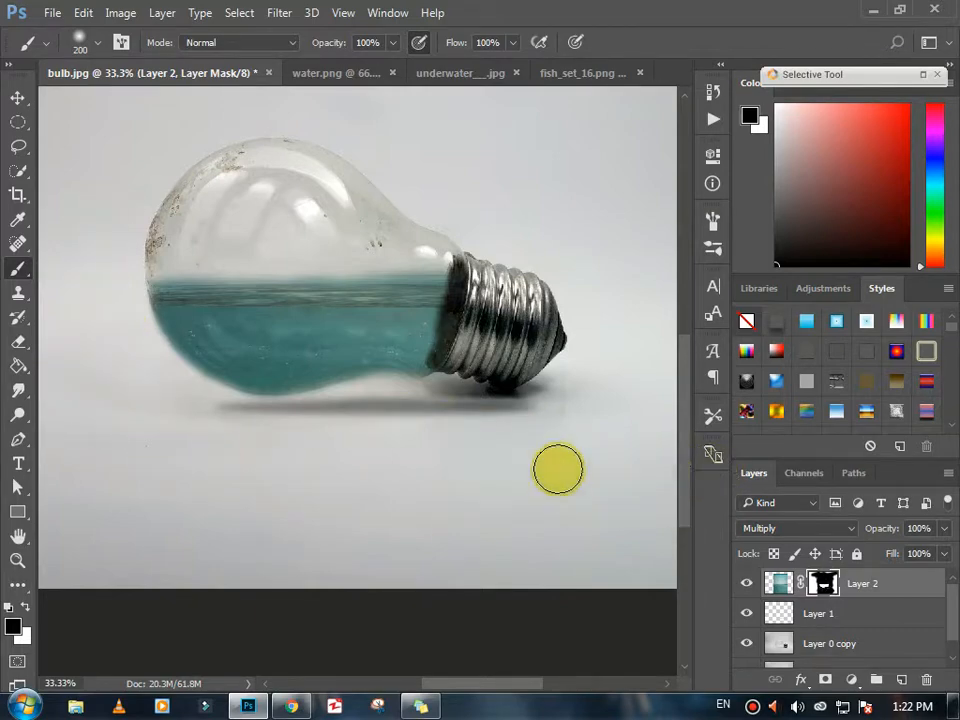
Step: Refine the water surface's upper edge inside the bulb, painting the mask white with a 100 px brush to restore the rippled strip
left_click_drag(453, 256, 151, 261)
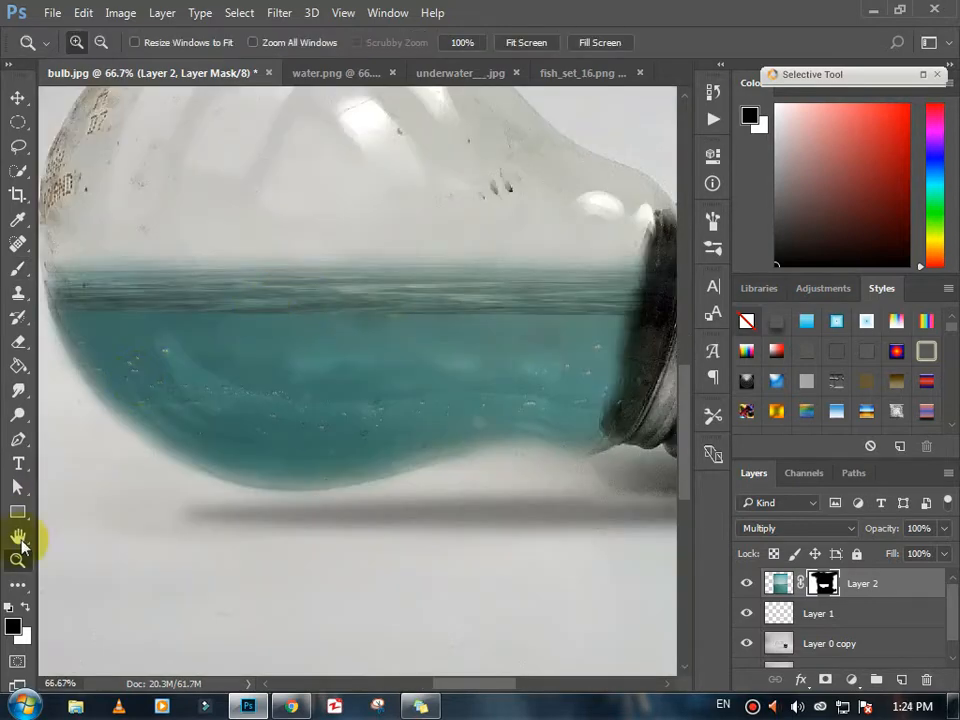
left_click(17, 268)
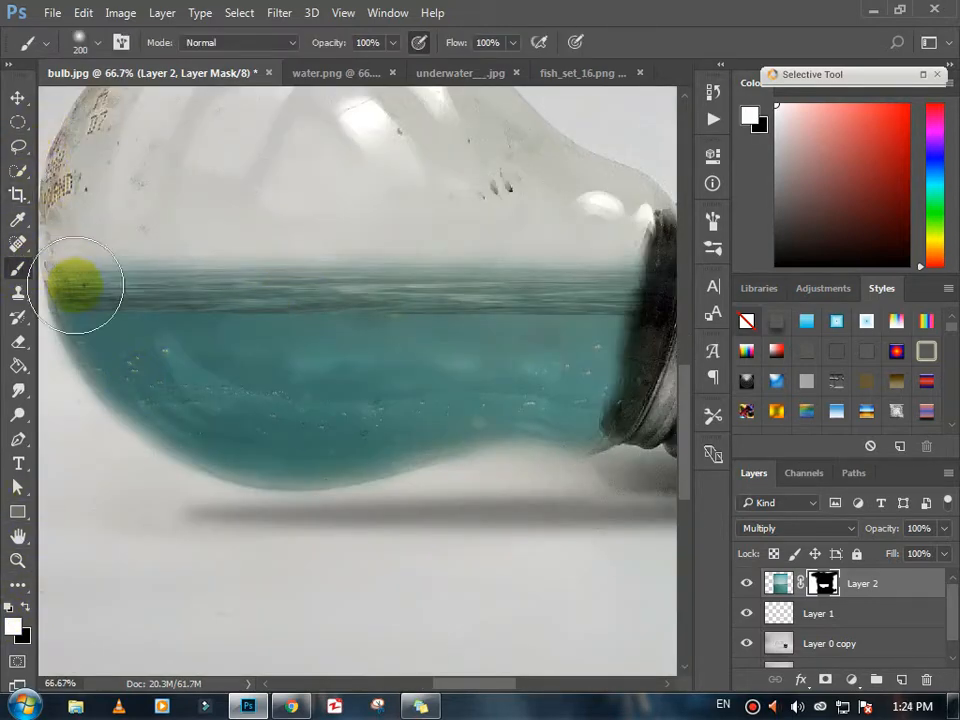
mouse_move(77, 287)
left_mouse_down()
mouse_move(331, 289)
mouse_move(414, 276)
mouse_move(643, 283)
mouse_move(483, 285)
mouse_move(327, 269)
mouse_move(181, 280)
mouse_move(60, 264)
mouse_move(169, 280)
mouse_move(254, 270)
mouse_move(449, 280)
mouse_move(627, 273)
mouse_move(466, 285)
mouse_move(128, 281)
mouse_move(126, 272)
mouse_move(271, 279)
mouse_move(177, 317)
left_mouse_up()
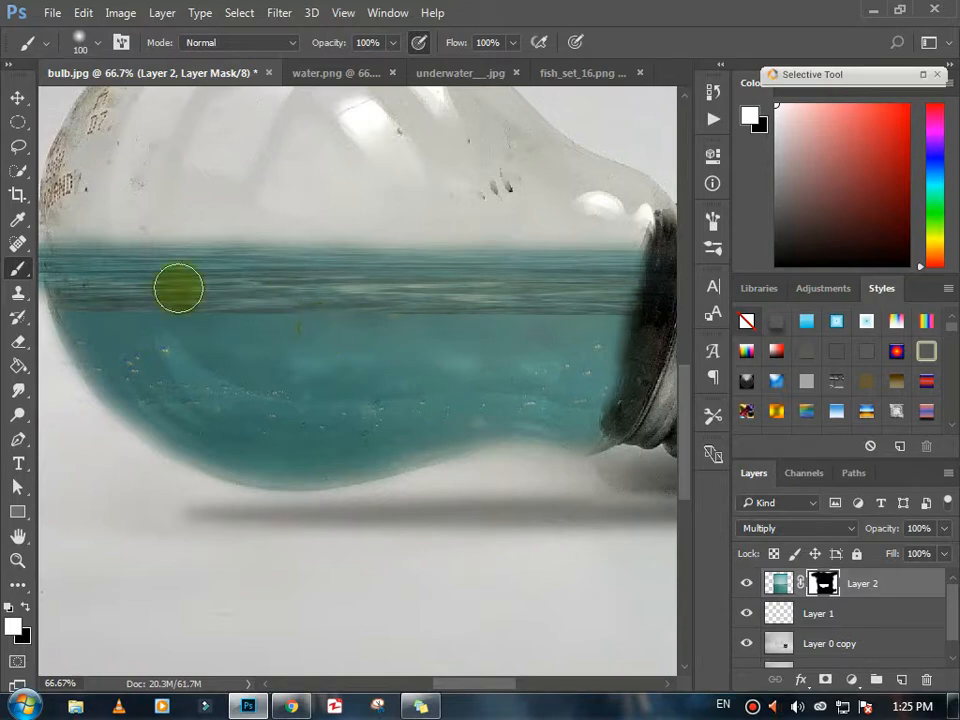
Step: Add a Hue/Saturation adjustment clipped to the water layer with hue +12, saturation +43 and lightness +15
left_click(851, 679)
left_click(822, 452)
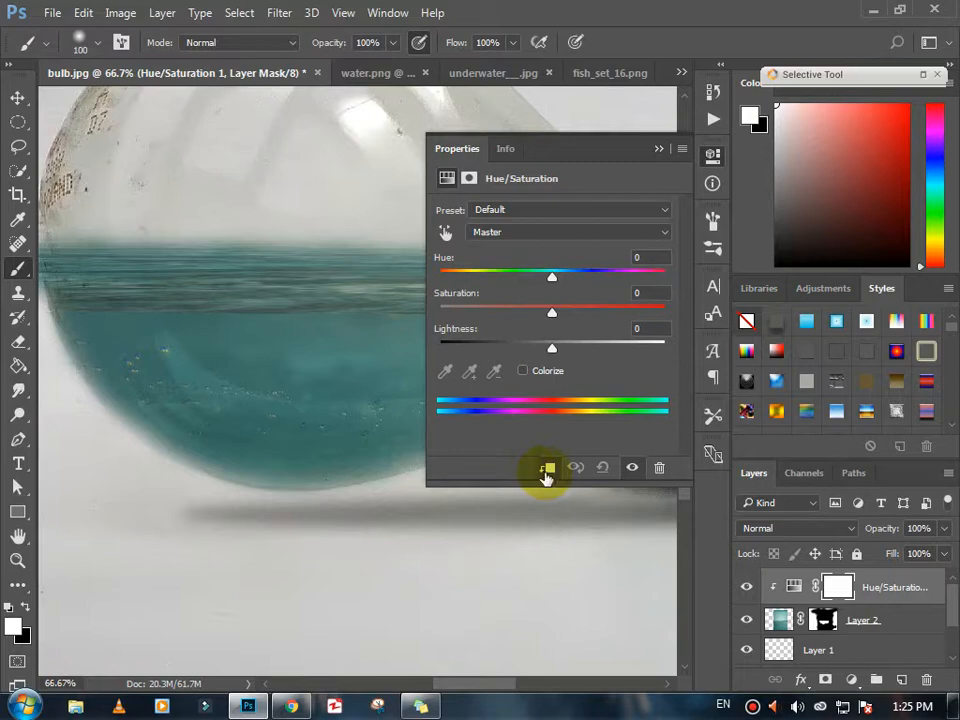
mouse_move(555, 291)
left_mouse_down()
mouse_move(525, 288)
mouse_move(542, 290)
left_mouse_up()
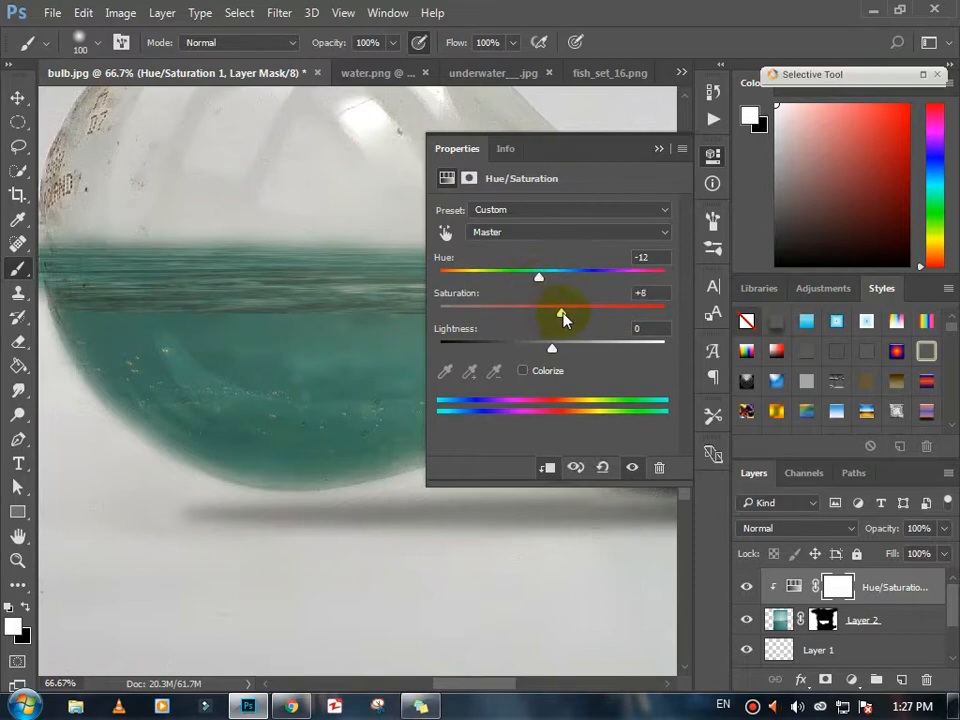
left_click_drag(540, 275, 565, 285)
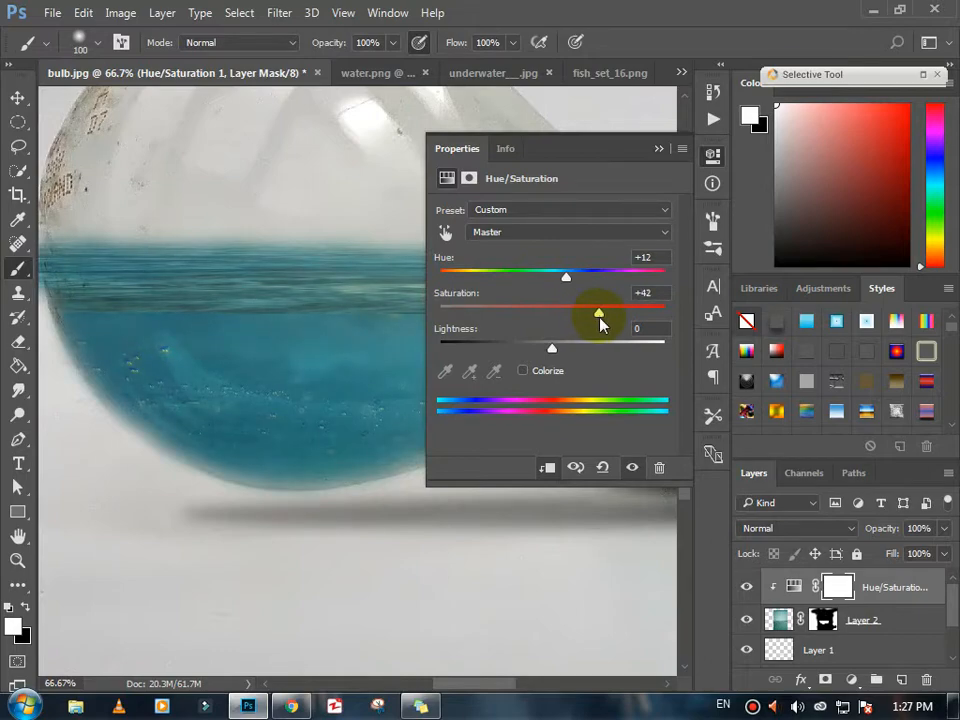
left_click_drag(555, 355, 570, 358)
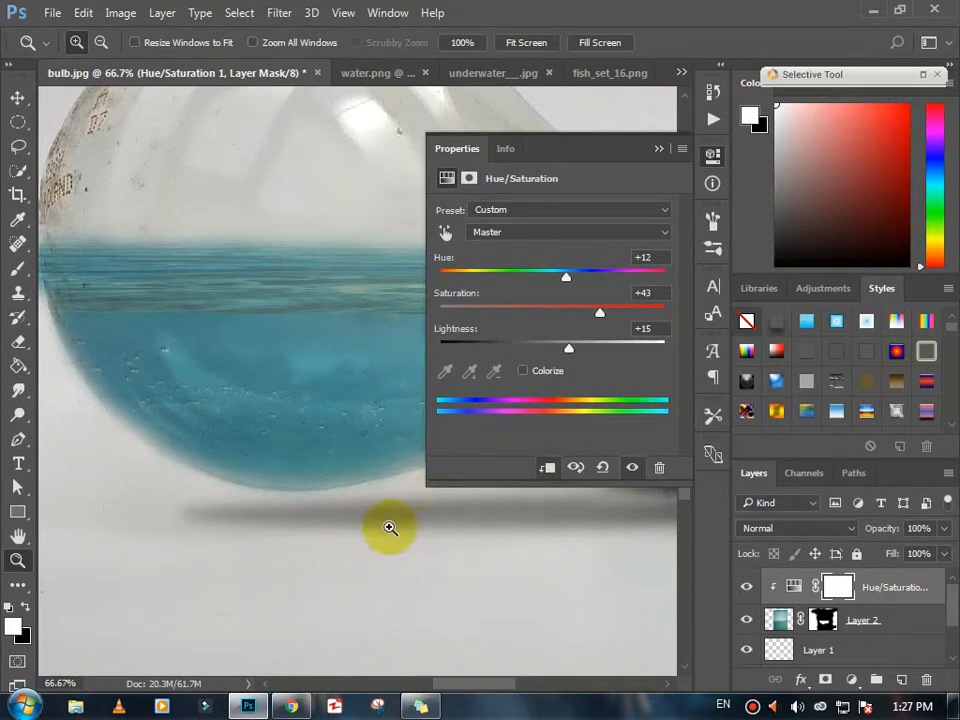
Step: Mask out the water spilling past the bulb's rounded end, painting black on the Layer 2 mask with a 100 px brush
left_click(385, 523, "alt")
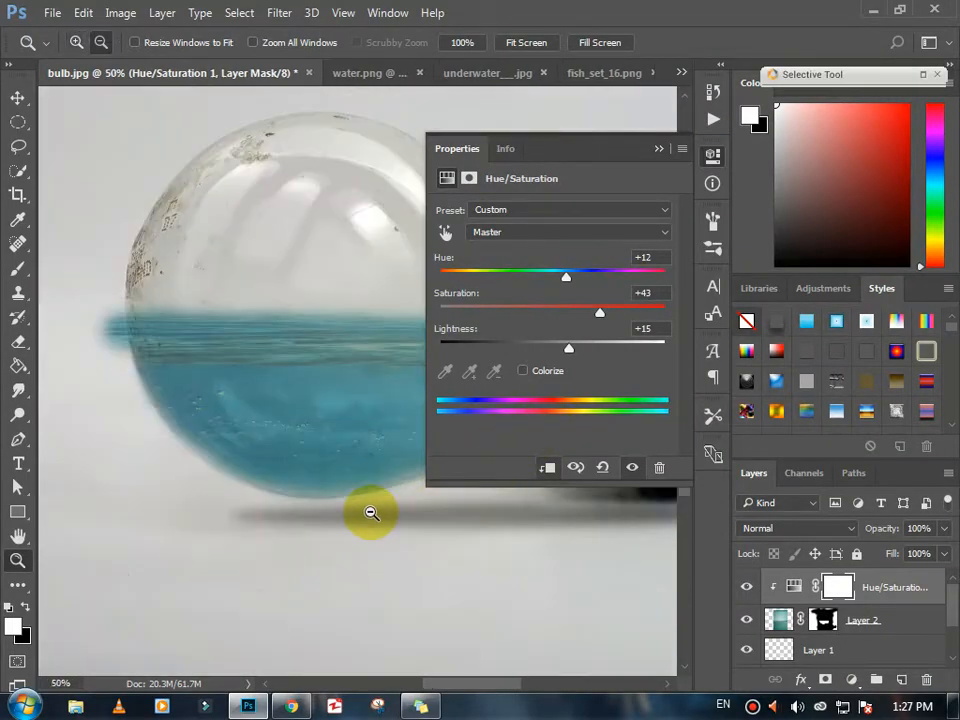
left_click(369, 512, "alt")
left_click_drag(437, 686, 405, 686)
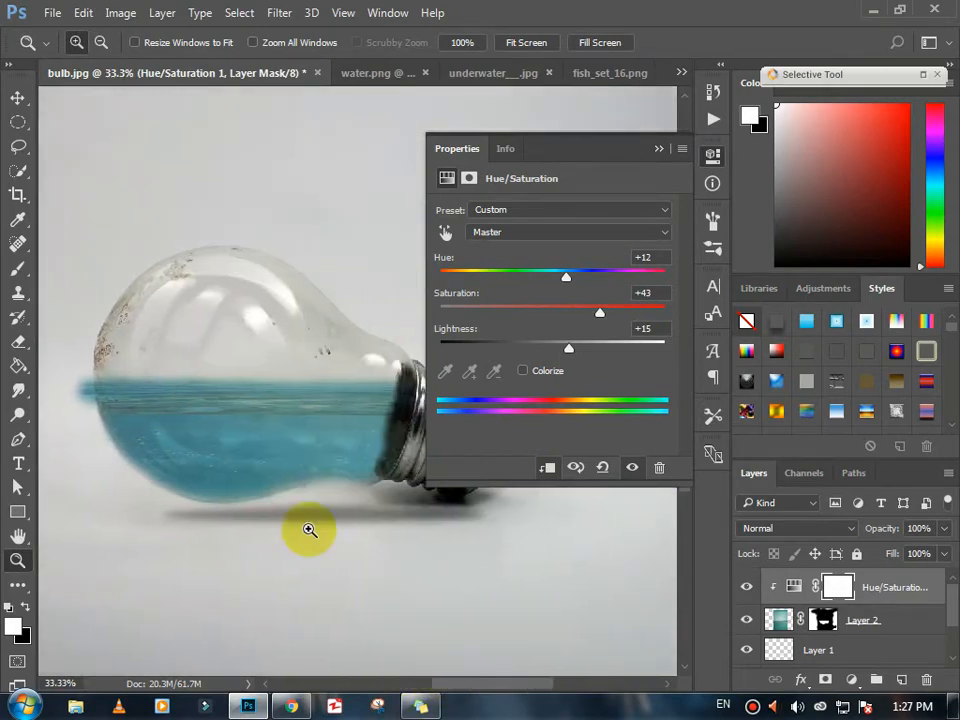
left_click(19, 271)
left_click(823, 620)
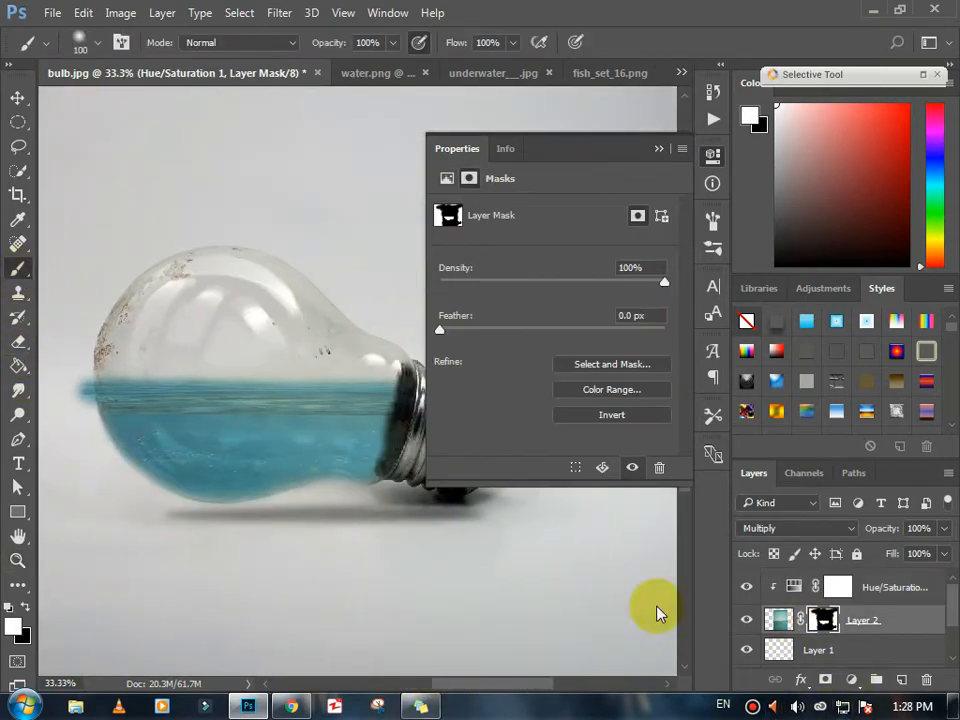
left_click(22, 607)
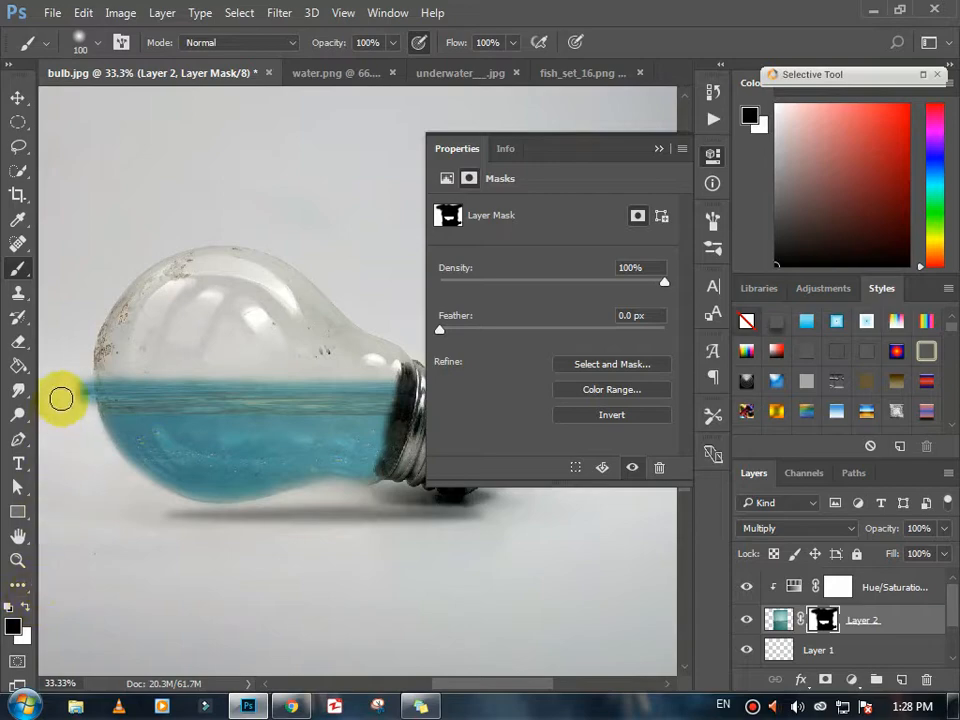
left_click_drag(60, 396, 80, 386)
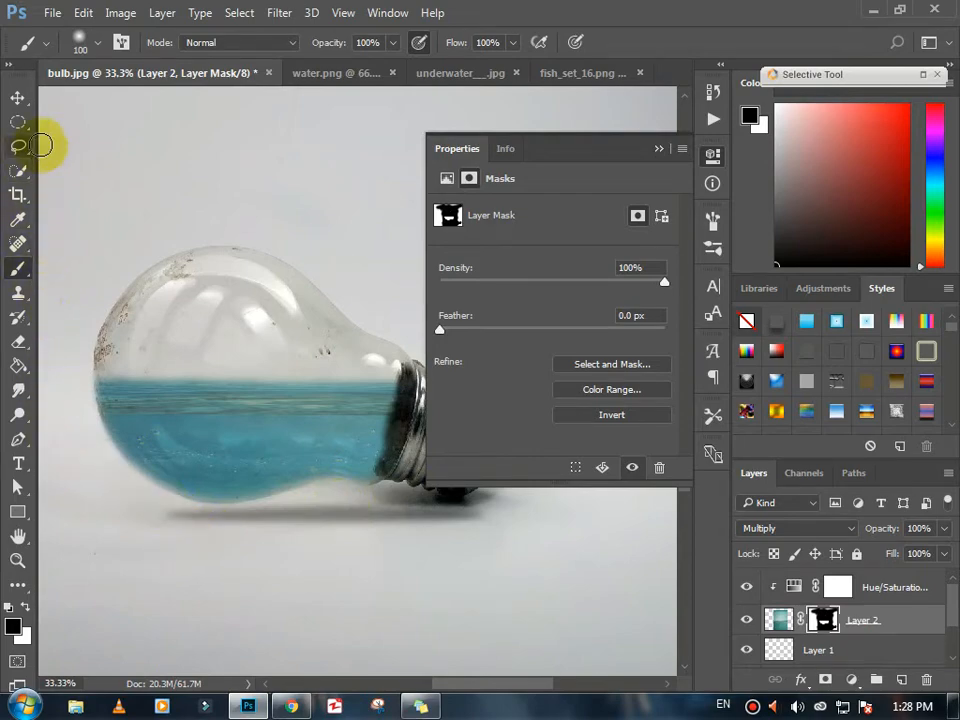
left_click(17, 97)
left_click(660, 148)
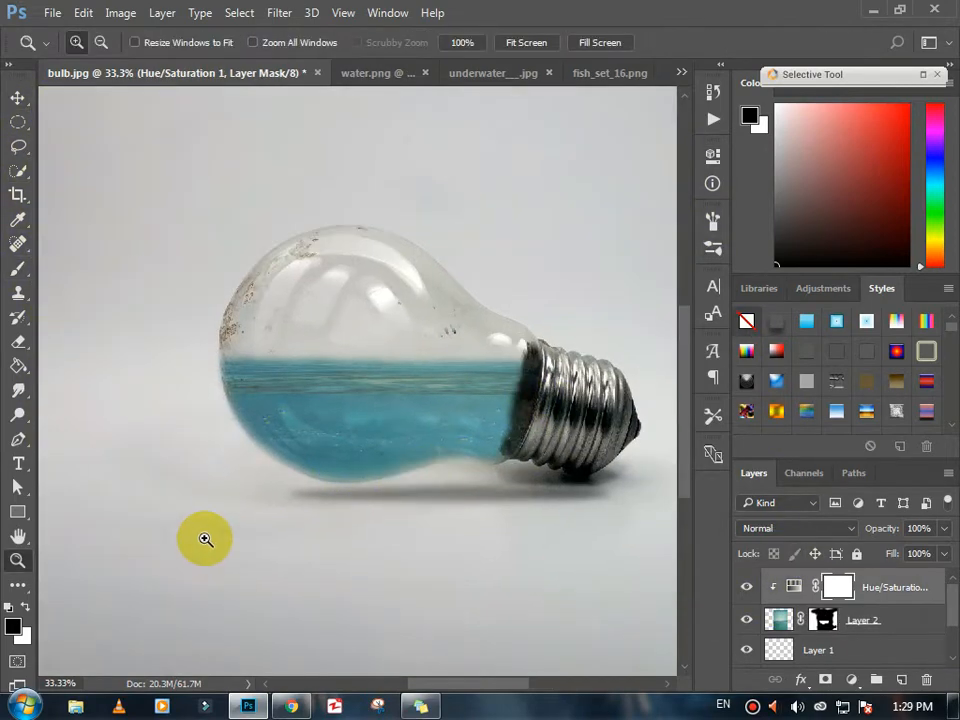
Step: Bring the fish set from fish_set_16.png into bulb.jpg as a new layer above the water
left_click(217, 527, "alt")
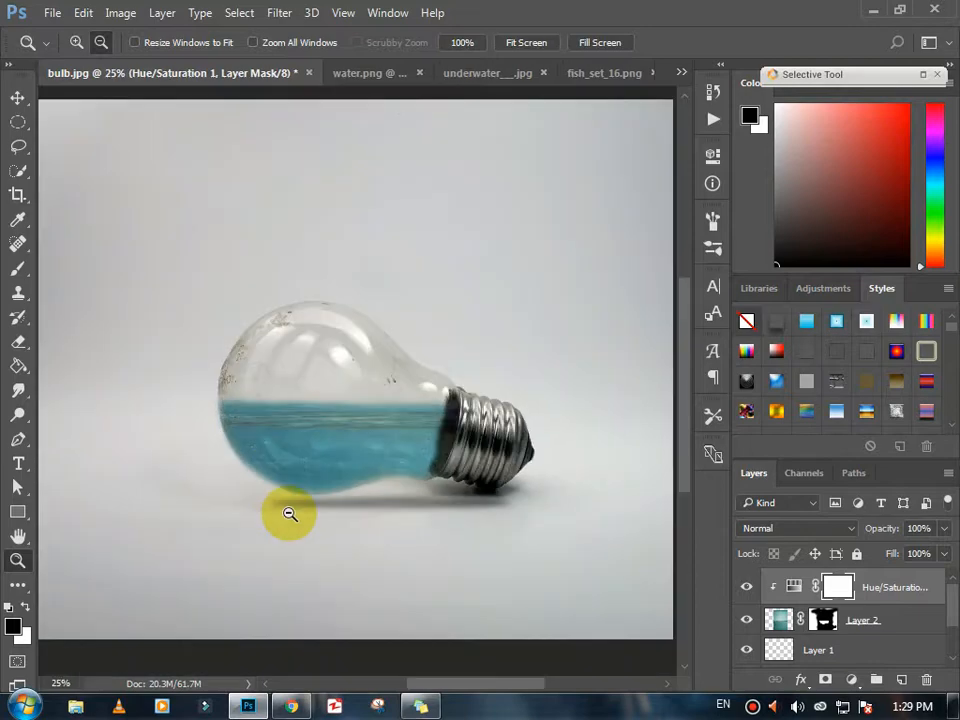
left_click(289, 514, "alt")
left_click(18, 99)
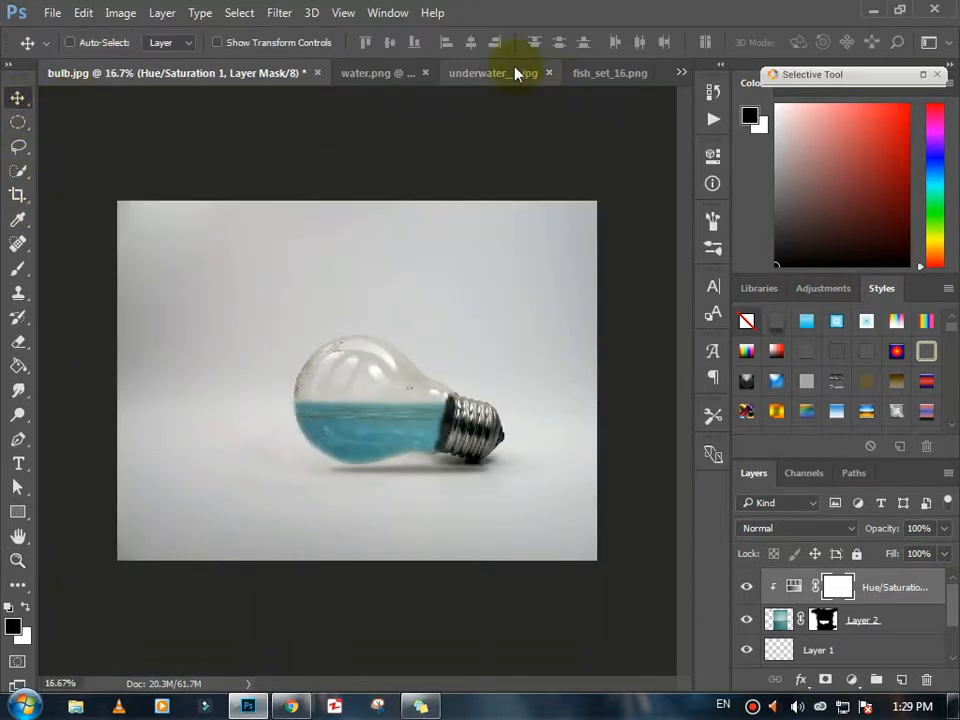
left_click(514, 72)
left_click(566, 73)
left_click_drag(398, 337, 349, 409)
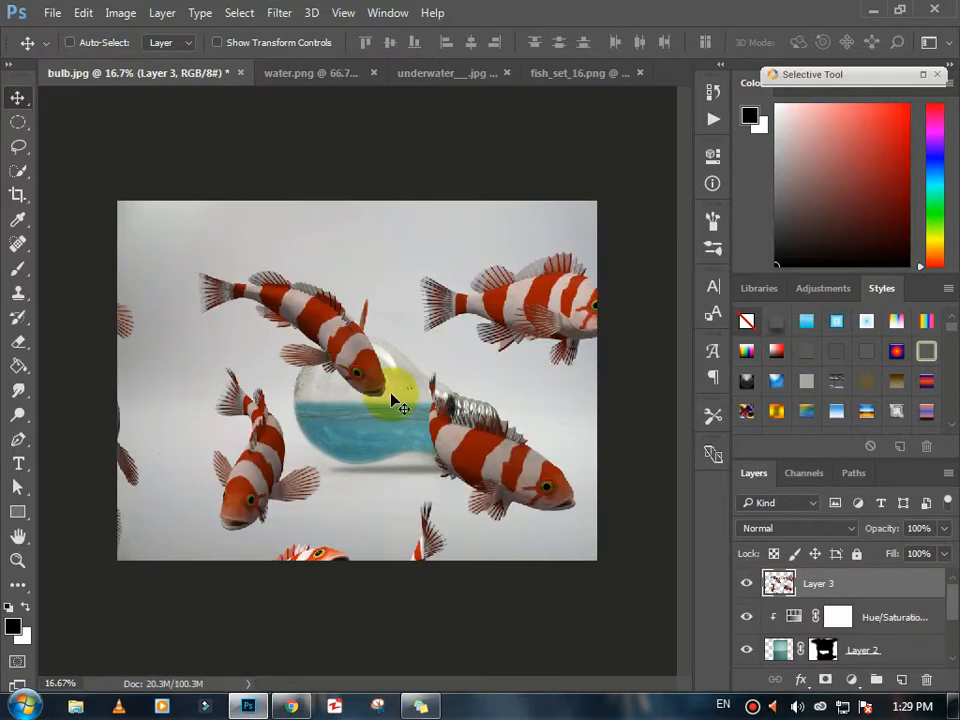
Step: Scale the fish set down and position it so that two of the fish lie within the bulb's water
key("ctrl+t")
left_click_drag(627, 250, 252, 540)
left_click_drag(215, 565, 487, 400)
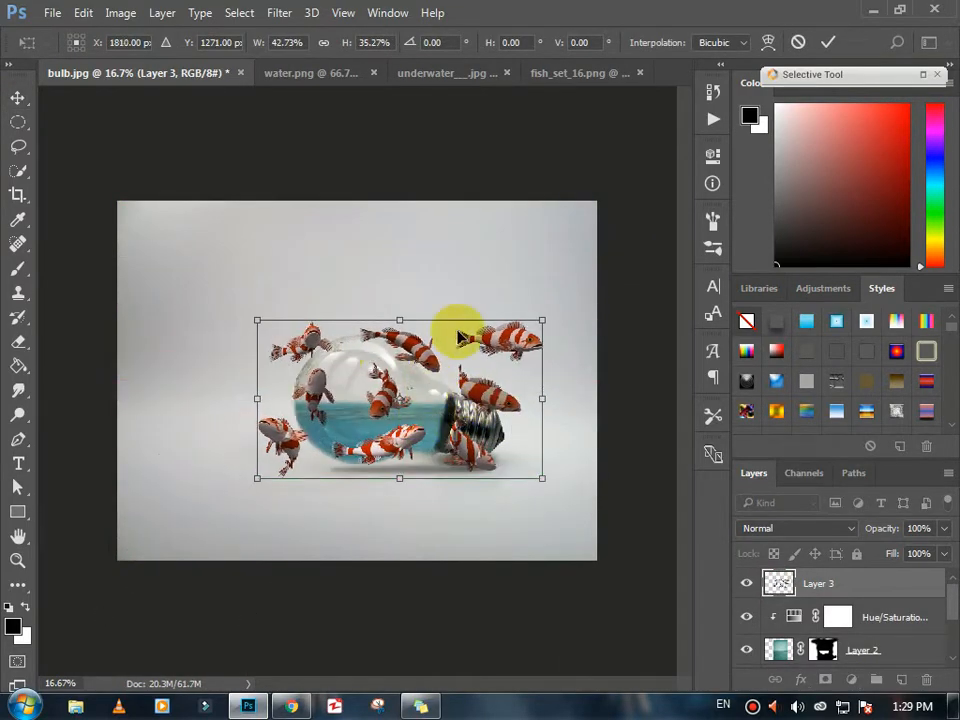
left_click_drag(259, 476, 362, 446)
left_click_drag(457, 428, 421, 431)
double_click(337, 447)
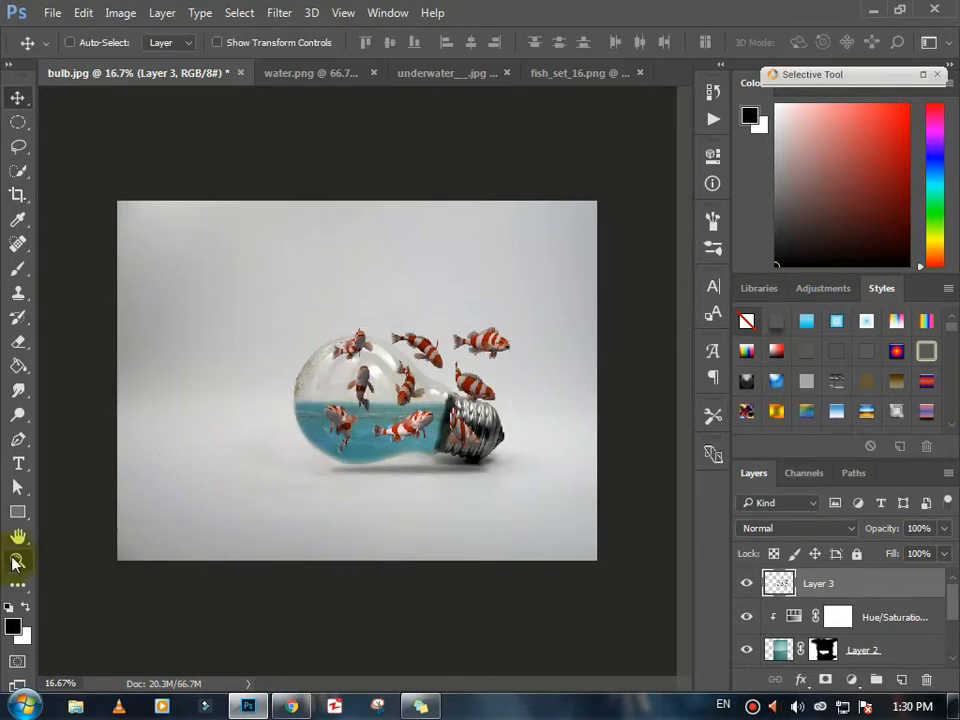
Step: Select the two fish in the water with a freehand lasso outline and copy them to a new layer
left_click(18, 560)
left_click(377, 428)
left_click(386, 428)
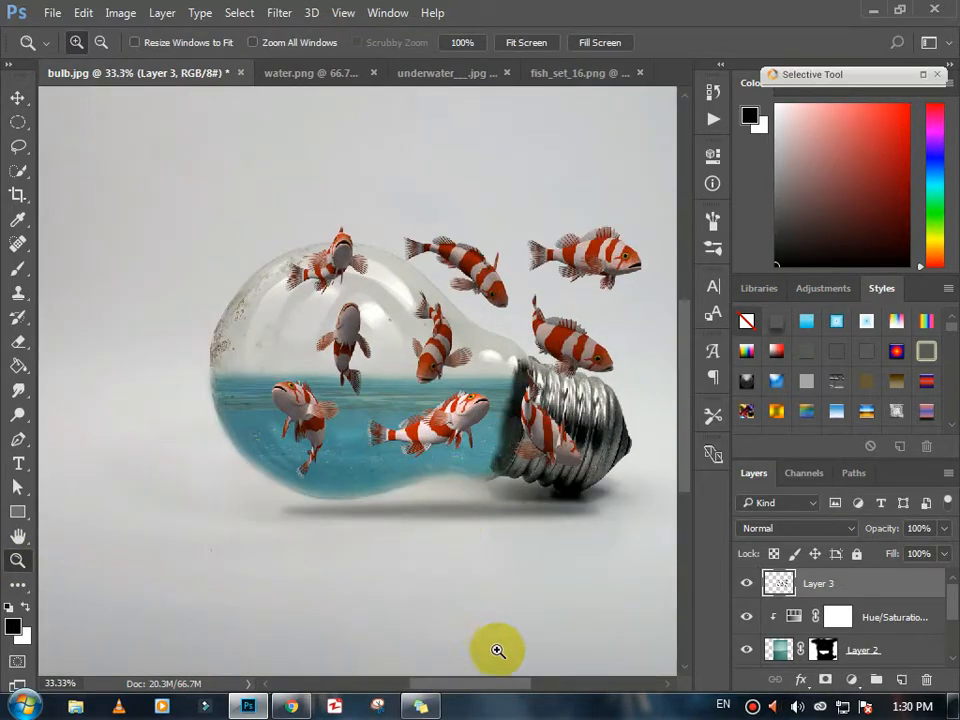
left_click_drag(500, 684, 522, 686)
left_click(18, 97)
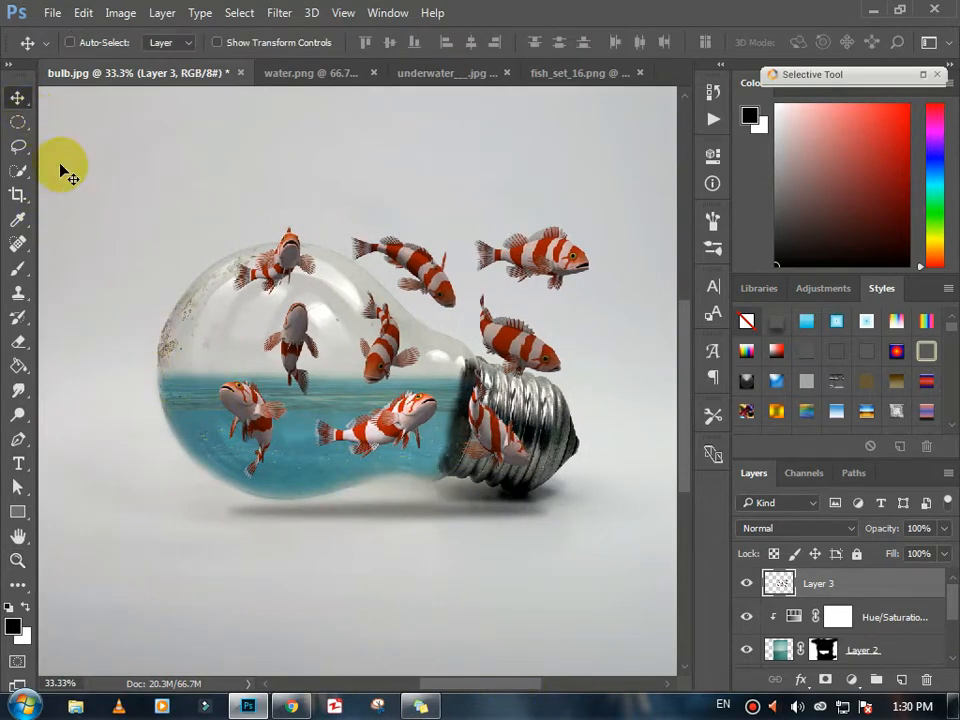
left_click(18, 145)
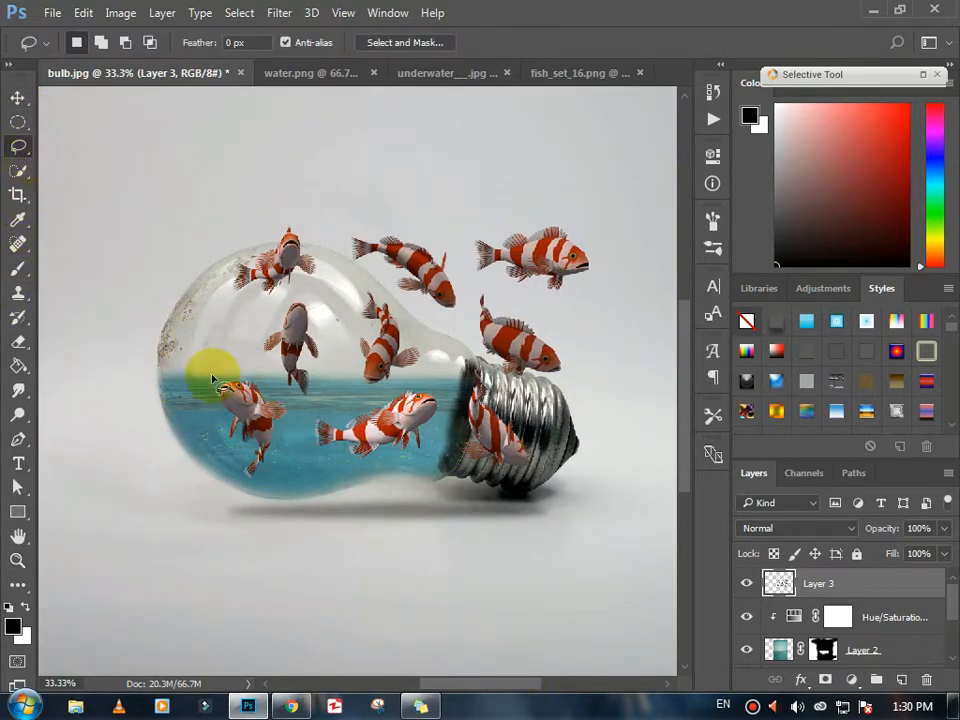
mouse_move(208, 381)
left_mouse_down()
mouse_move(238, 482)
mouse_move(292, 496)
mouse_move(347, 480)
mouse_move(415, 460)
left_mouse_up()
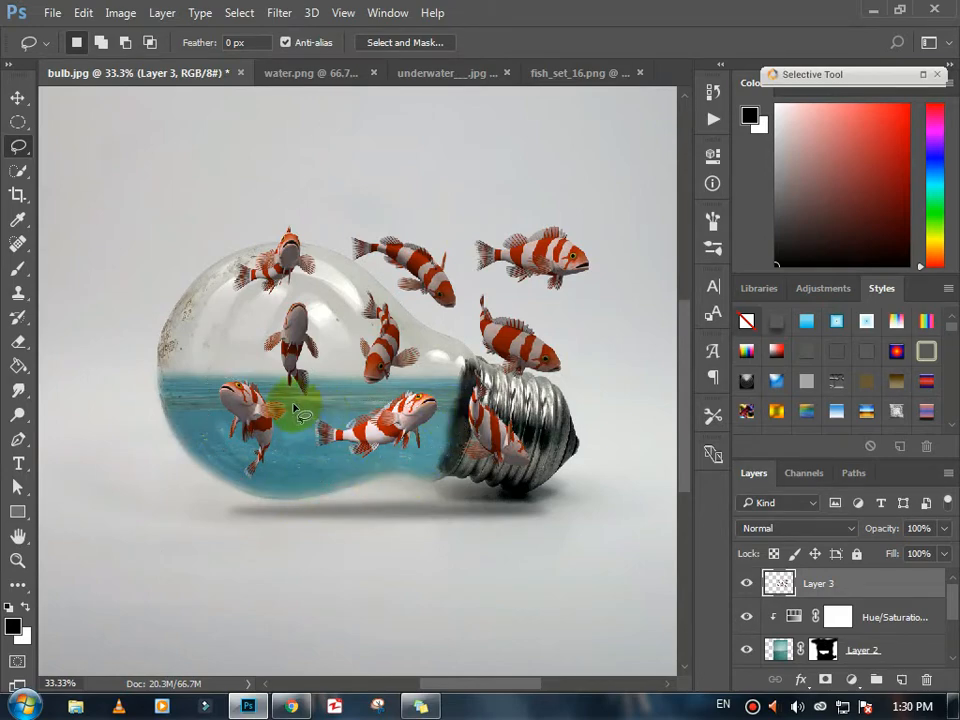
mouse_move(207, 371)
left_mouse_down()
mouse_move(204, 413)
mouse_move(240, 479)
mouse_move(266, 494)
mouse_move(305, 463)
mouse_move(357, 472)
left_mouse_up()
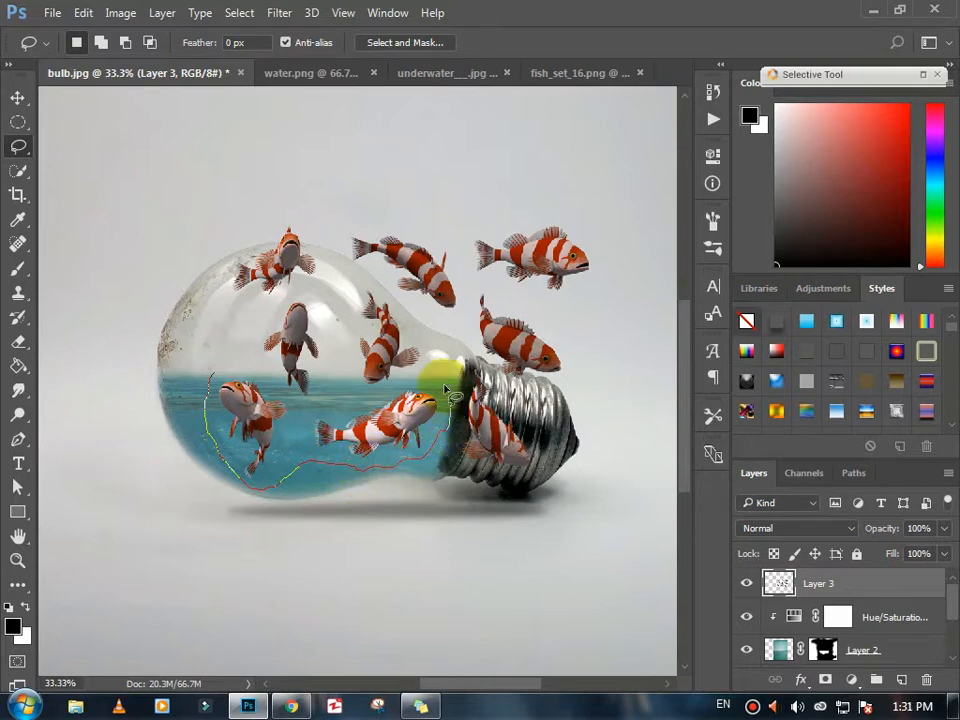
mouse_move(393, 390)
left_mouse_down()
mouse_move(325, 400)
mouse_move(212, 370)
mouse_move(215, 388)
left_mouse_up()
right_click(268, 388)
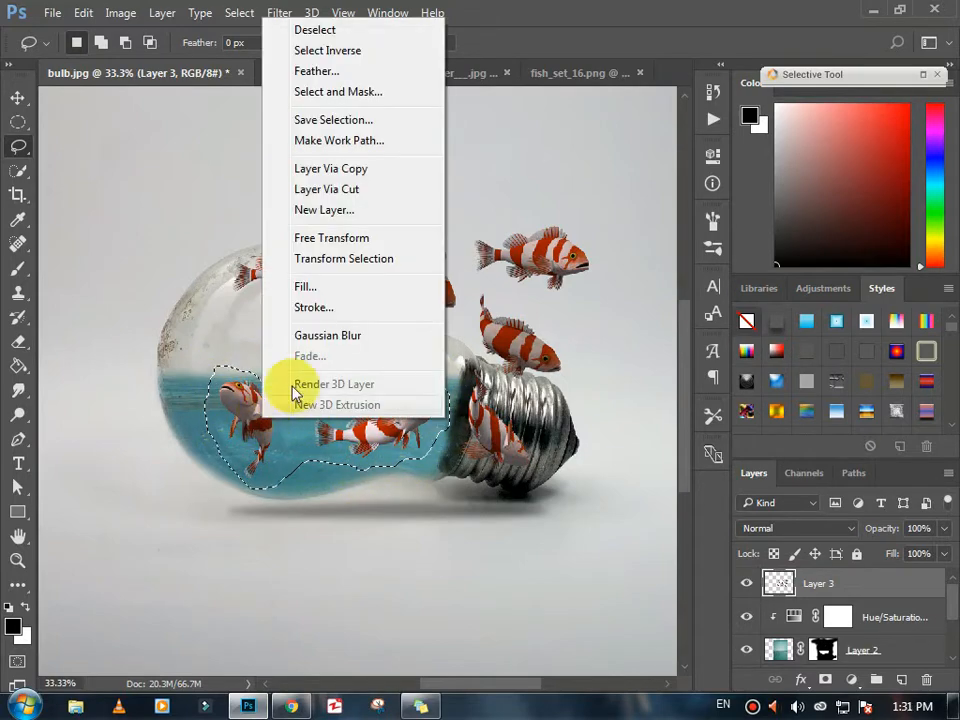
left_click(326, 170)
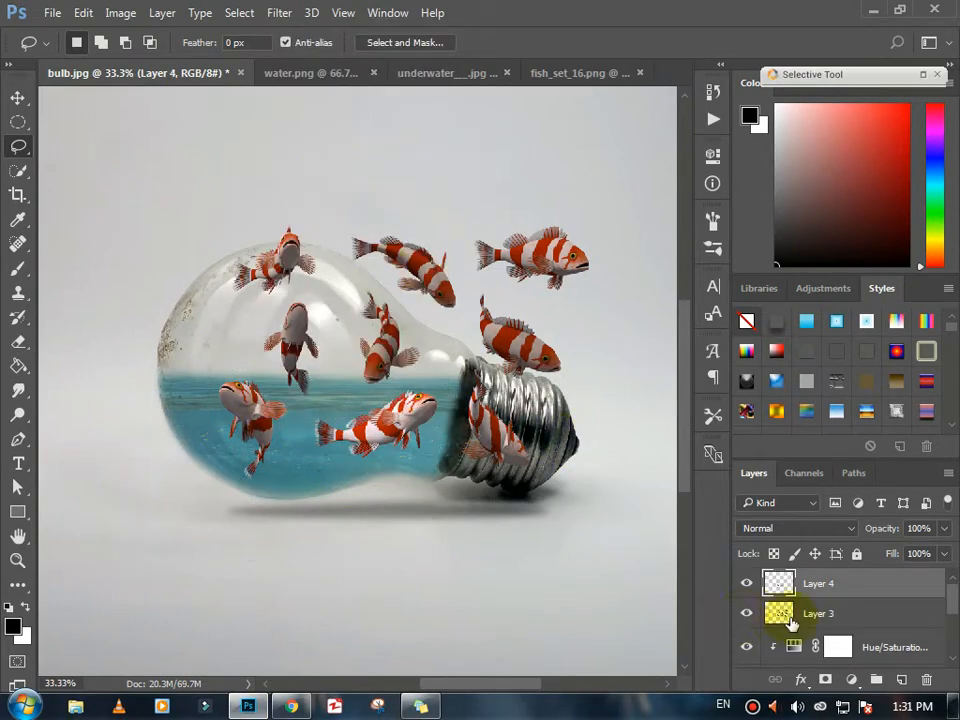
Step: Hide and delete Layer 3 with the full fish set, keeping only the two copied fish
left_click(747, 613)
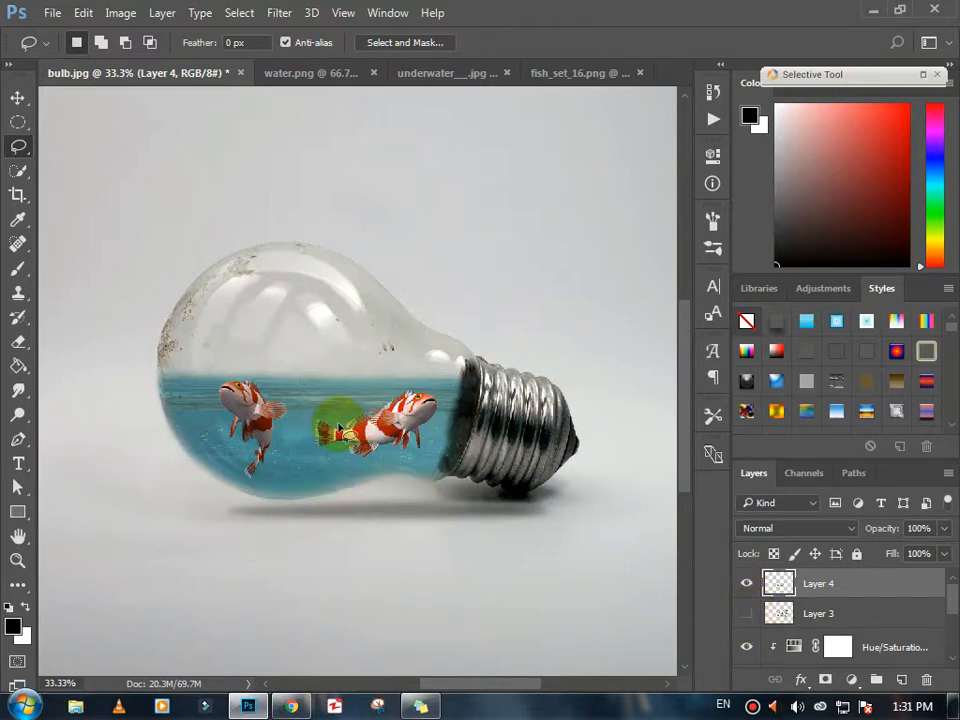
left_click(876, 612)
key("Delete")
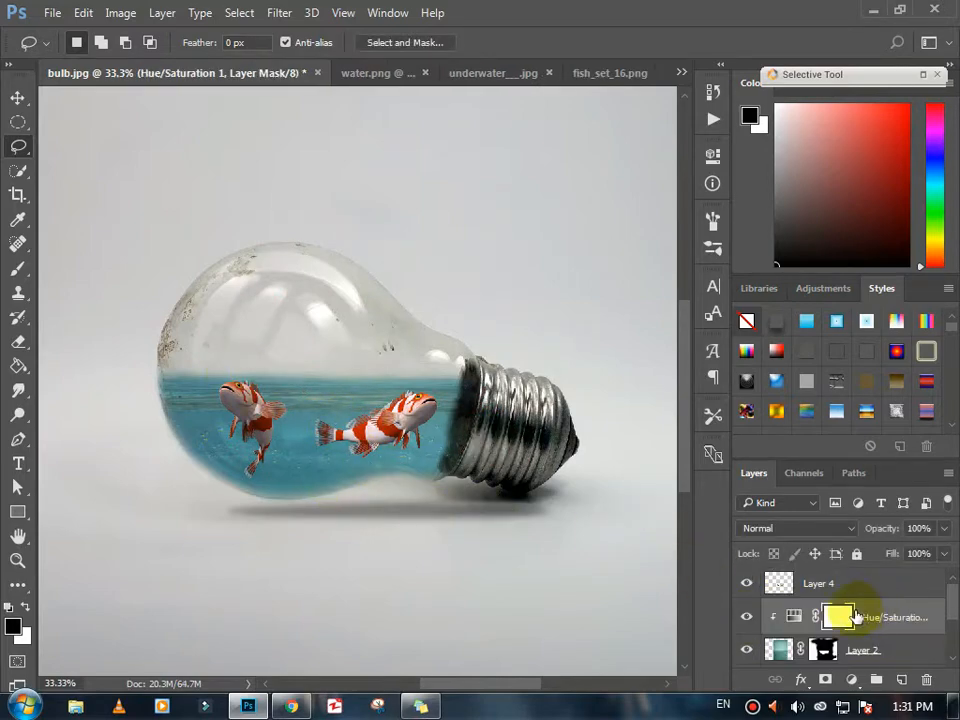
Step: Rotate the two-fish layer slightly clockwise so one fish's head rises above the waterline, and set the layer's opacity to 80%
left_click(824, 581)
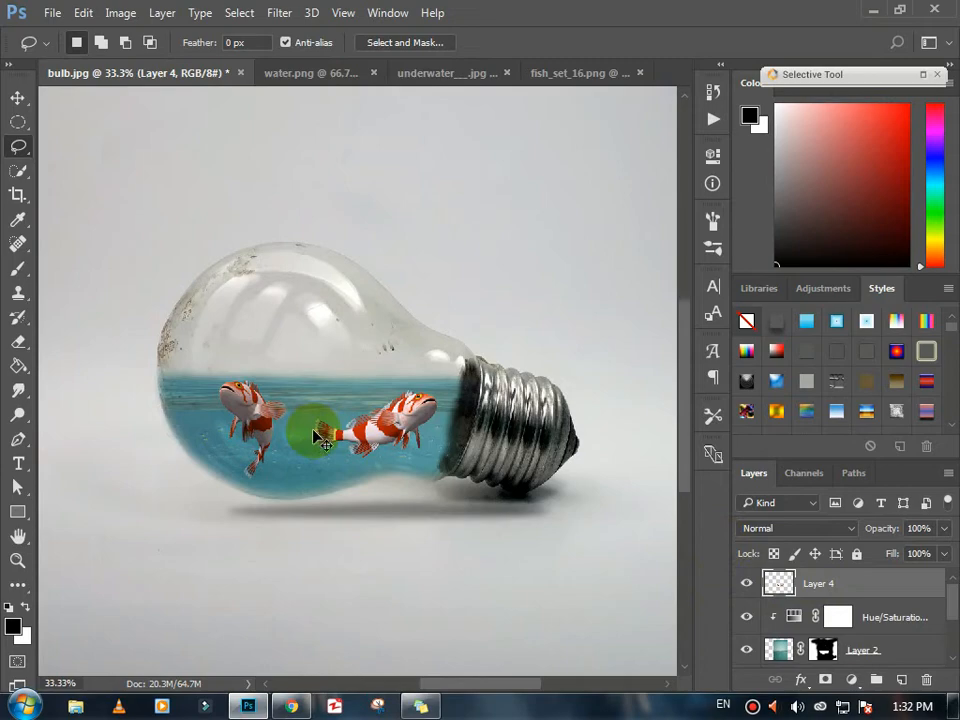
key("ctrl+t")
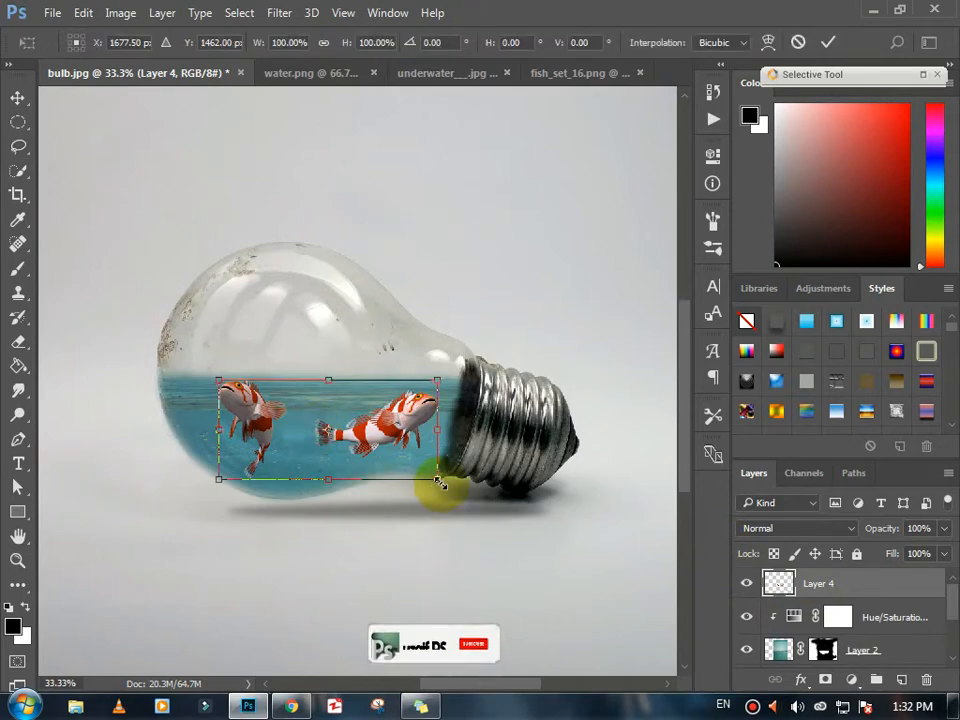
left_click_drag(443, 490, 441, 505)
mouse_move(210, 376)
left_mouse_down()
mouse_move(212, 335)
mouse_move(218, 357)
left_mouse_up()
left_click_drag(440, 503, 441, 505)
key("Return")
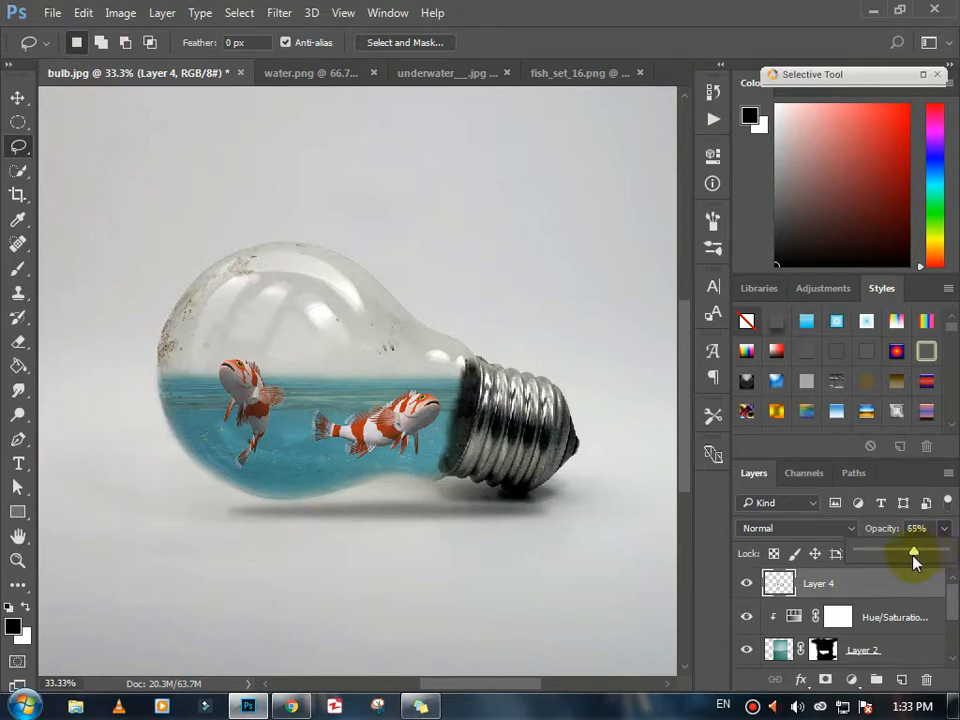
left_click_drag(914, 562, 912, 562)
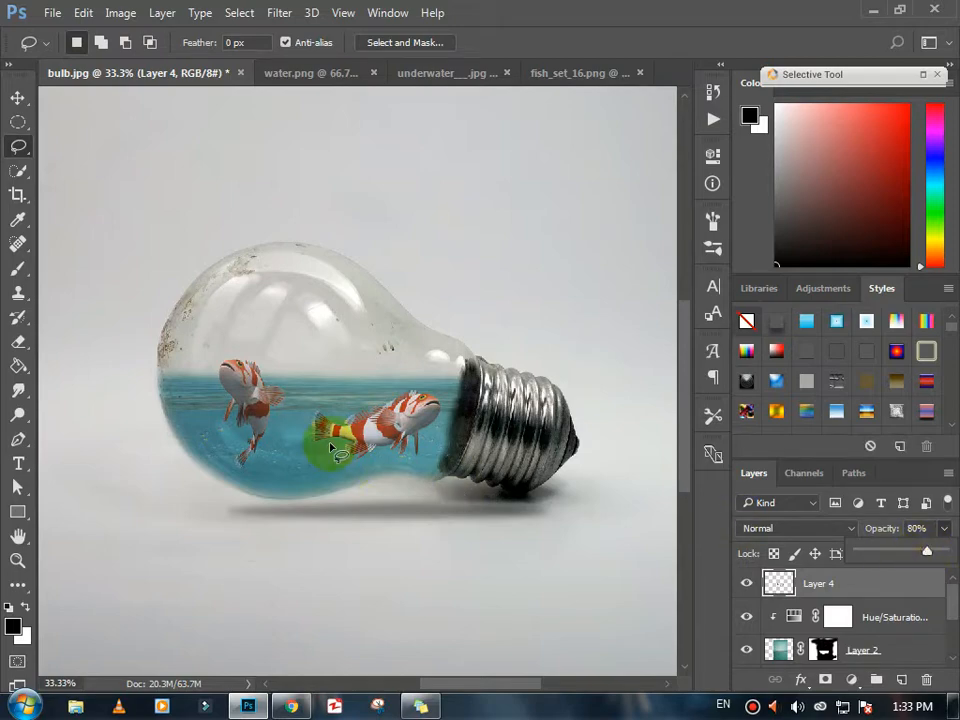
left_click(946, 530)
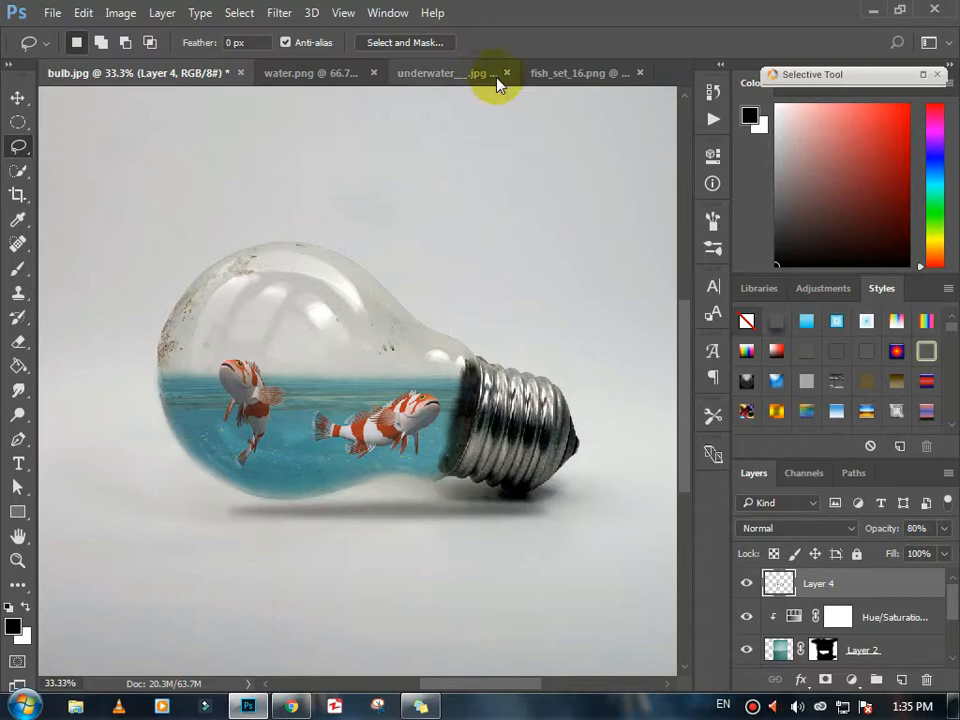
Step: Bring the splash image from water.png into bulb.jpg as a new layer over the bulb's water
left_click(445, 73)
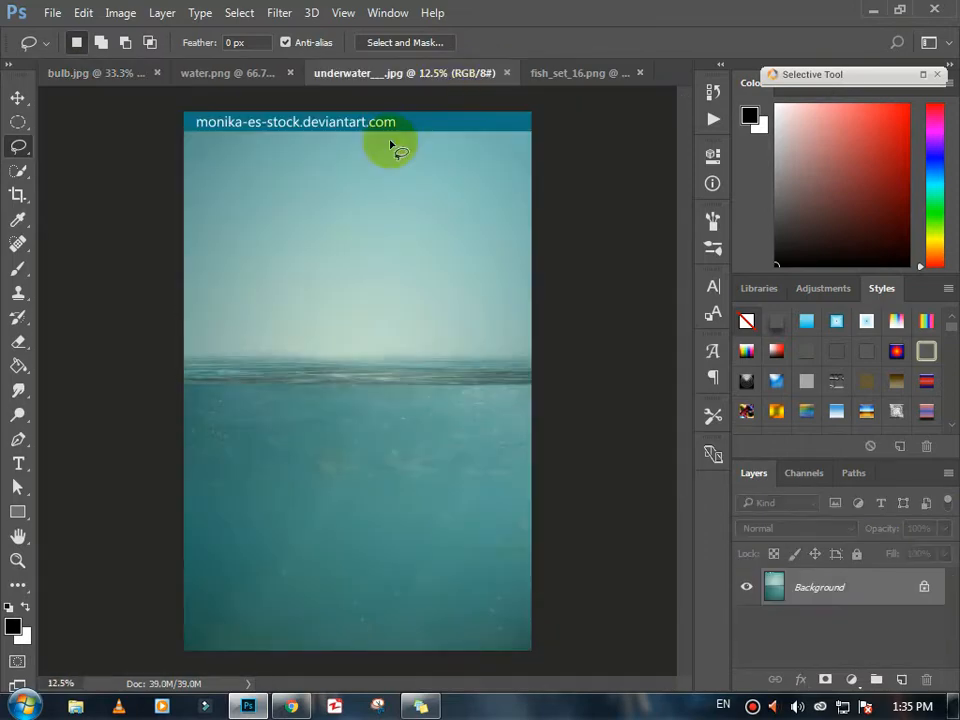
left_click(244, 72)
left_click(17, 97)
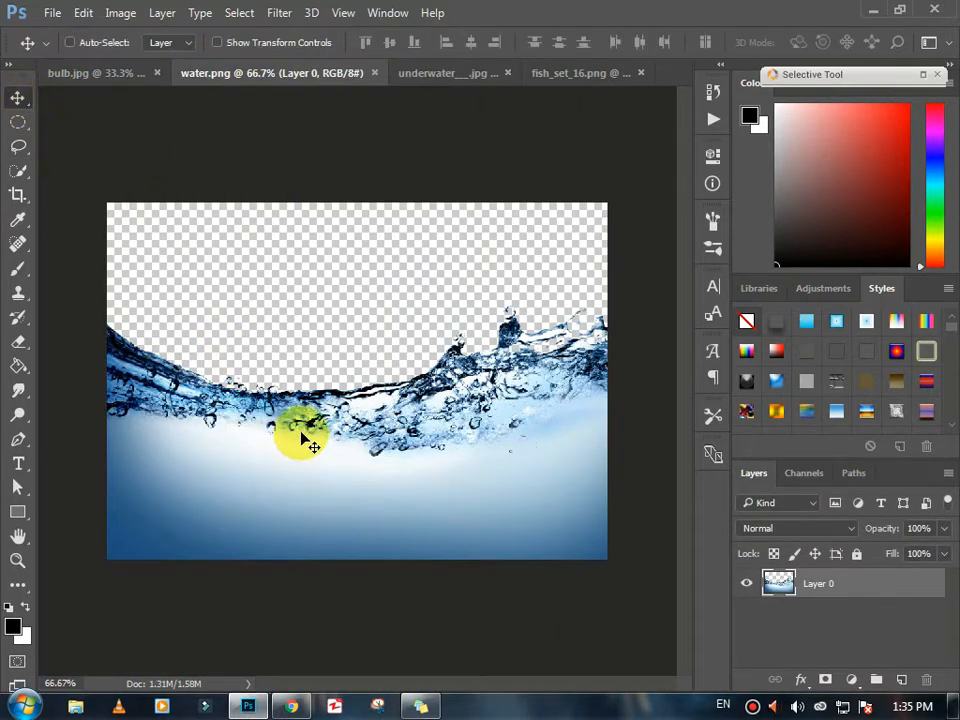
left_click_drag(296, 435, 314, 403)
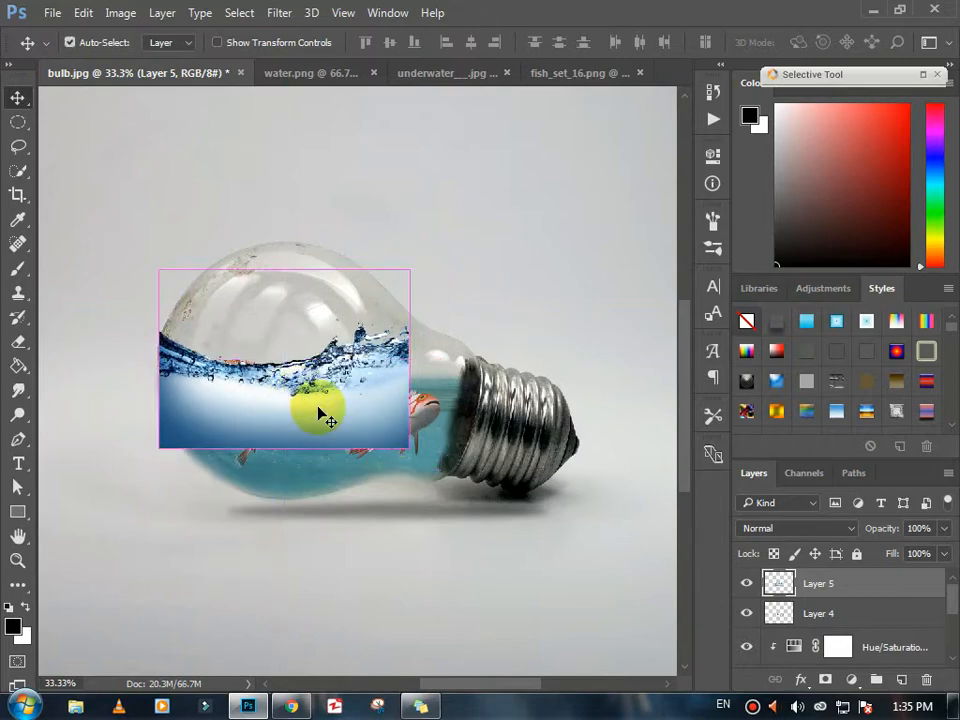
Step: Enlarge the splash layer to about 131% width and 144% height, rotate it about 5.8° clockwise, and align it over the bulb's waterline
key("ctrl+t")
left_click_drag(409, 449, 368, 478)
mouse_move(341, 450)
left_mouse_down()
mouse_move(347, 459)
mouse_move(343, 450)
left_mouse_up()
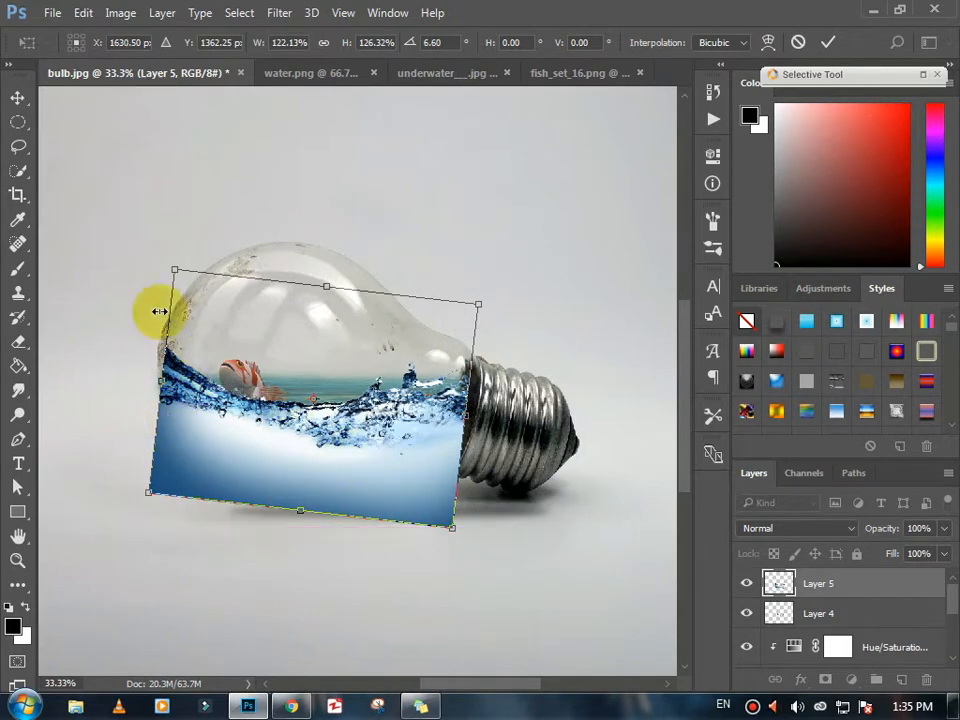
mouse_move(172, 269)
left_mouse_down()
mouse_move(150, 256)
mouse_move(160, 260)
left_mouse_up()
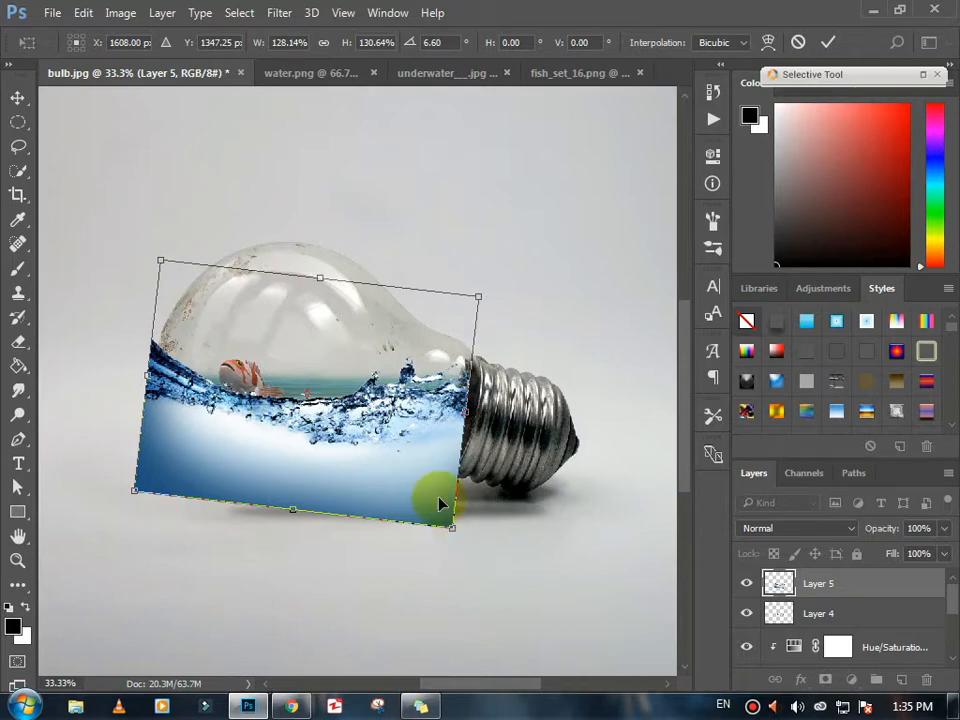
left_click_drag(440, 515, 471, 542)
left_click_drag(354, 482, 357, 485)
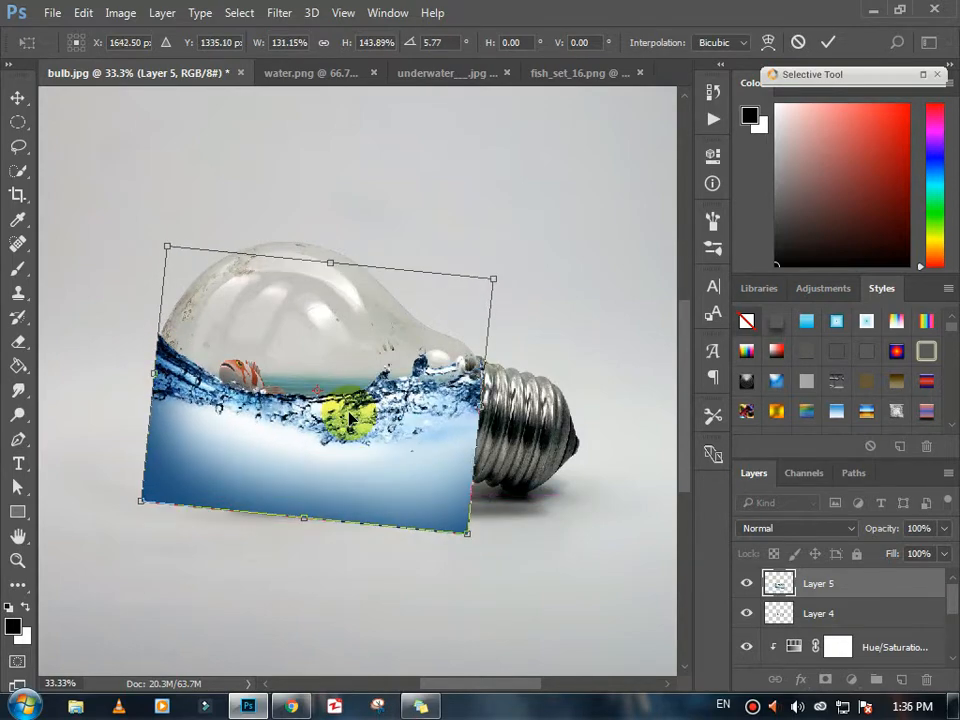
left_click(828, 42)
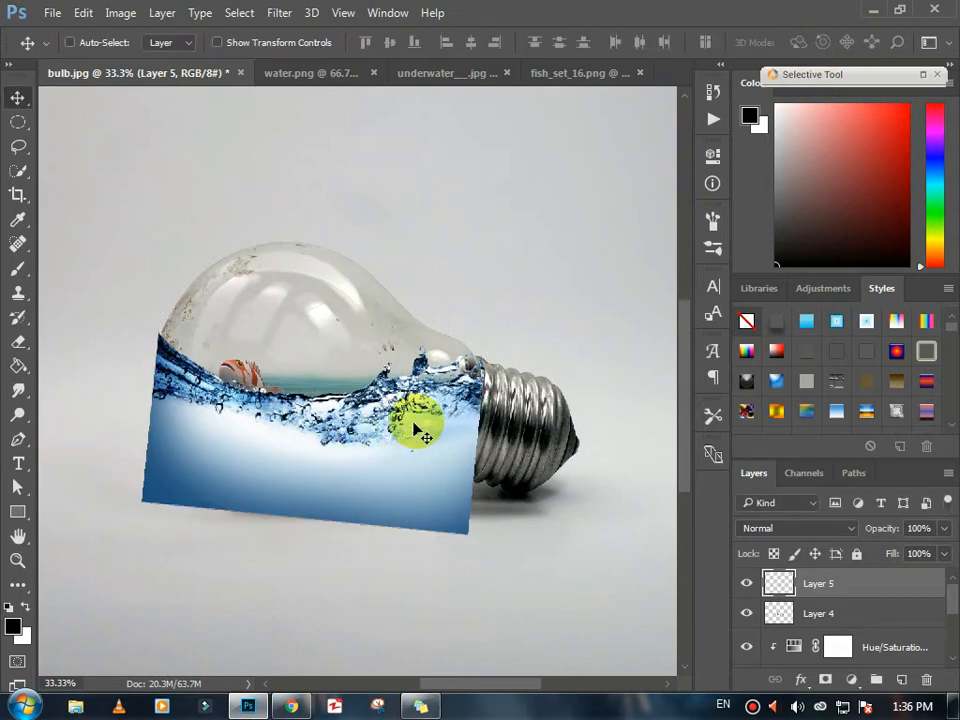
Step: Set the splash layer's blend mode to Overlay and its opacity to 89%
left_click(800, 528)
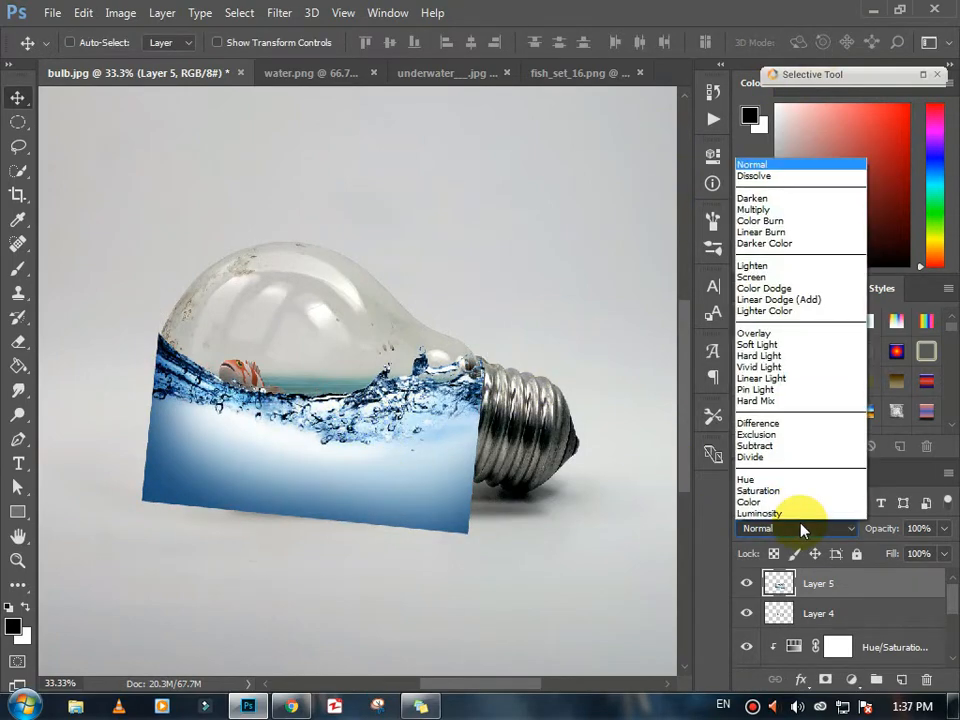
left_click(765, 333)
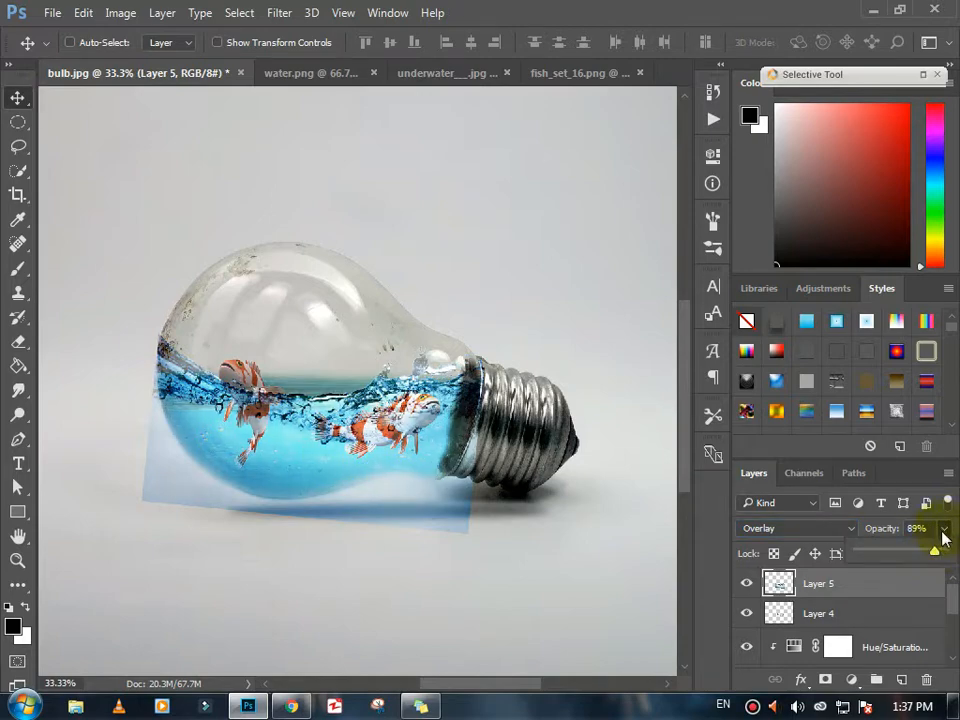
left_click(566, 573)
mouse_move(300, 708)
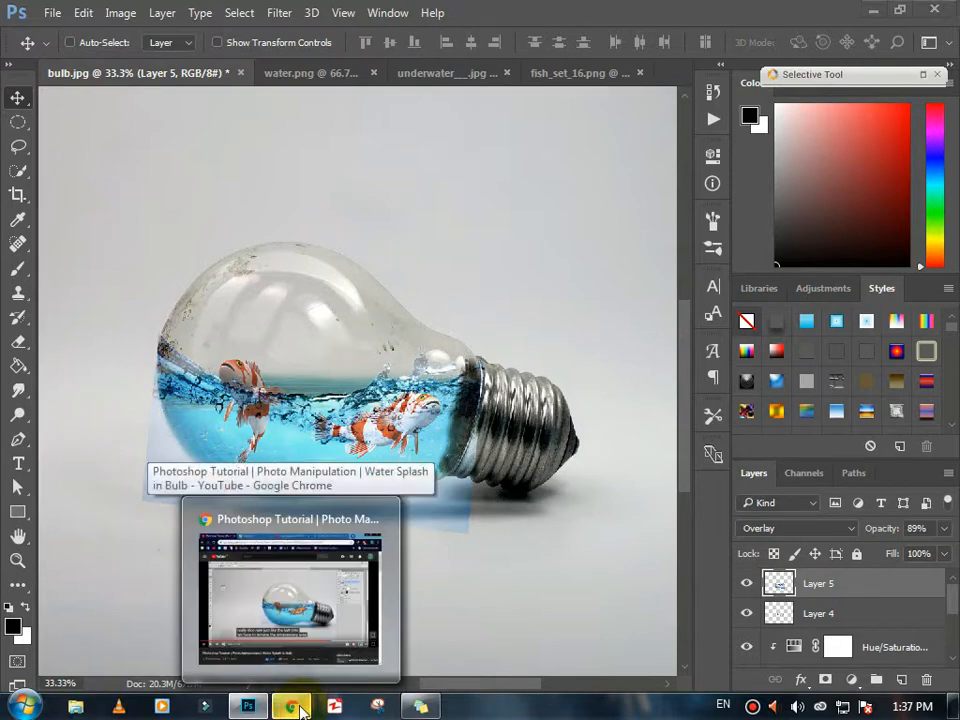
Step: Add a layer mask to Layer 5 and paint black over the splash outside the bulb's glass and on the metal base
left_click(825, 679)
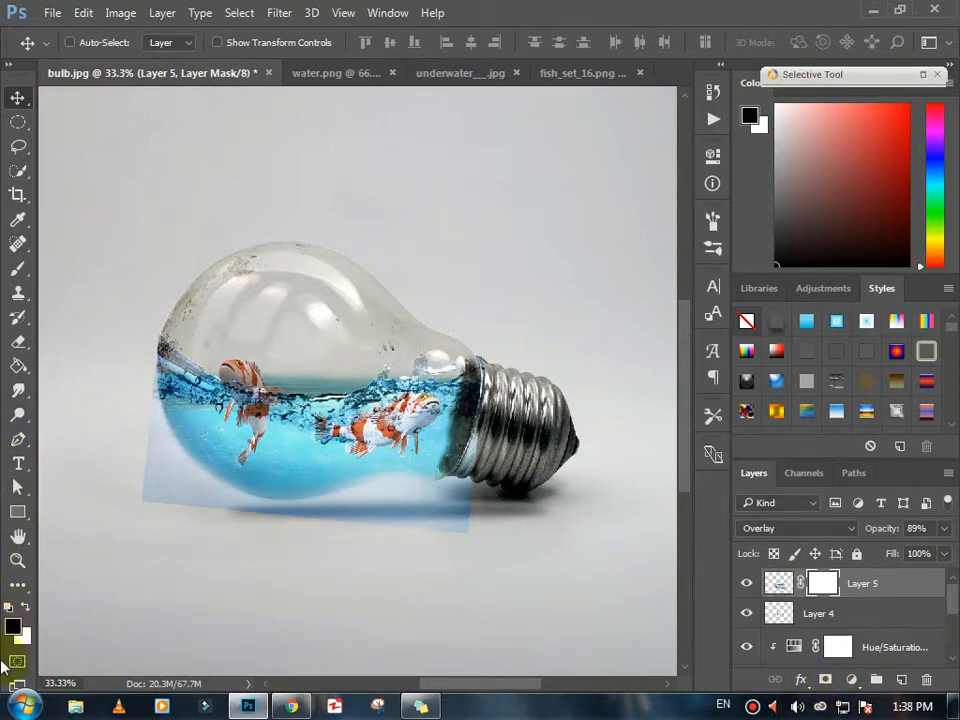
left_click(18, 268)
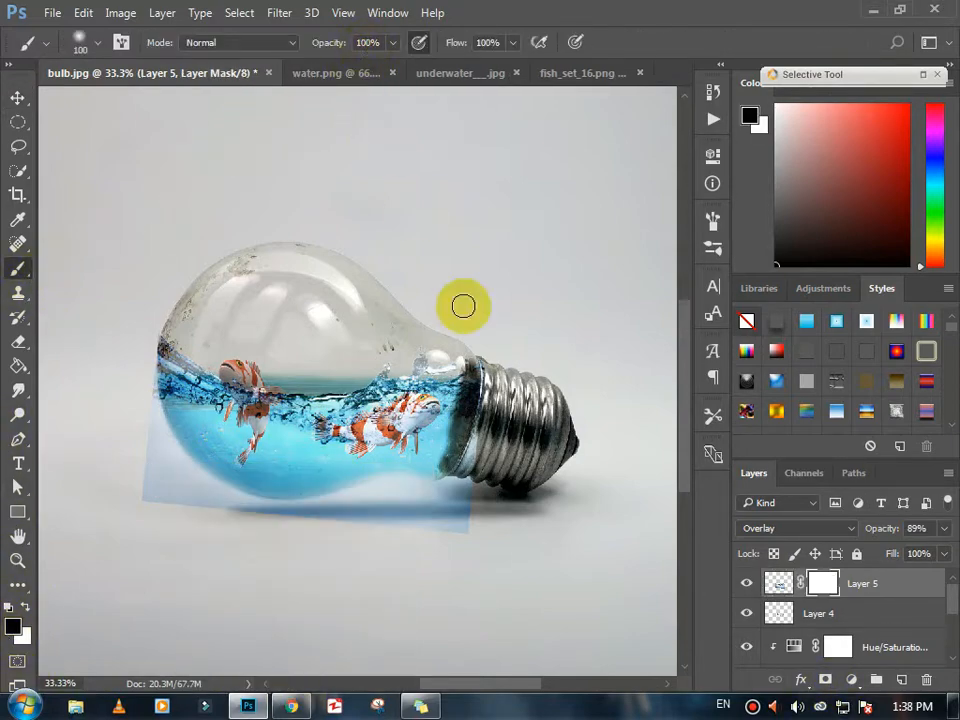
mouse_move(137, 382)
left_mouse_down()
mouse_move(149, 423)
mouse_move(144, 375)
mouse_move(169, 461)
mouse_move(226, 513)
mouse_move(205, 507)
mouse_move(148, 466)
mouse_move(166, 480)
mouse_move(152, 477)
mouse_move(176, 471)
mouse_move(204, 494)
mouse_move(291, 523)
mouse_move(319, 510)
mouse_move(260, 513)
mouse_move(316, 521)
mouse_move(391, 487)
mouse_move(371, 495)
mouse_move(394, 489)
mouse_move(442, 506)
mouse_move(372, 520)
mouse_move(456, 523)
left_mouse_up()
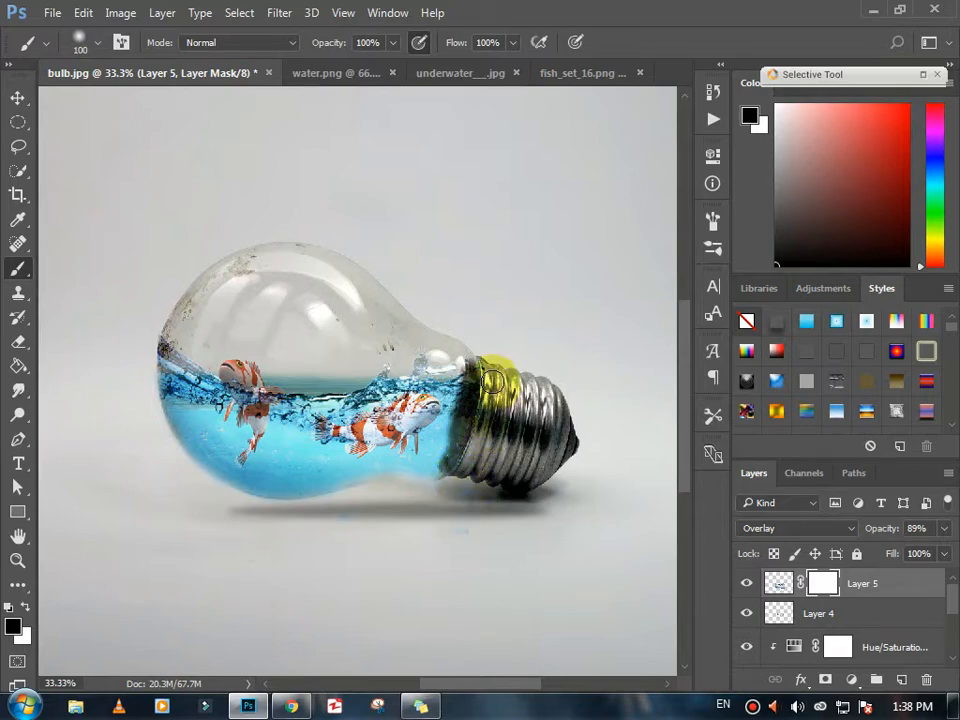
left_click_drag(490, 363, 495, 451)
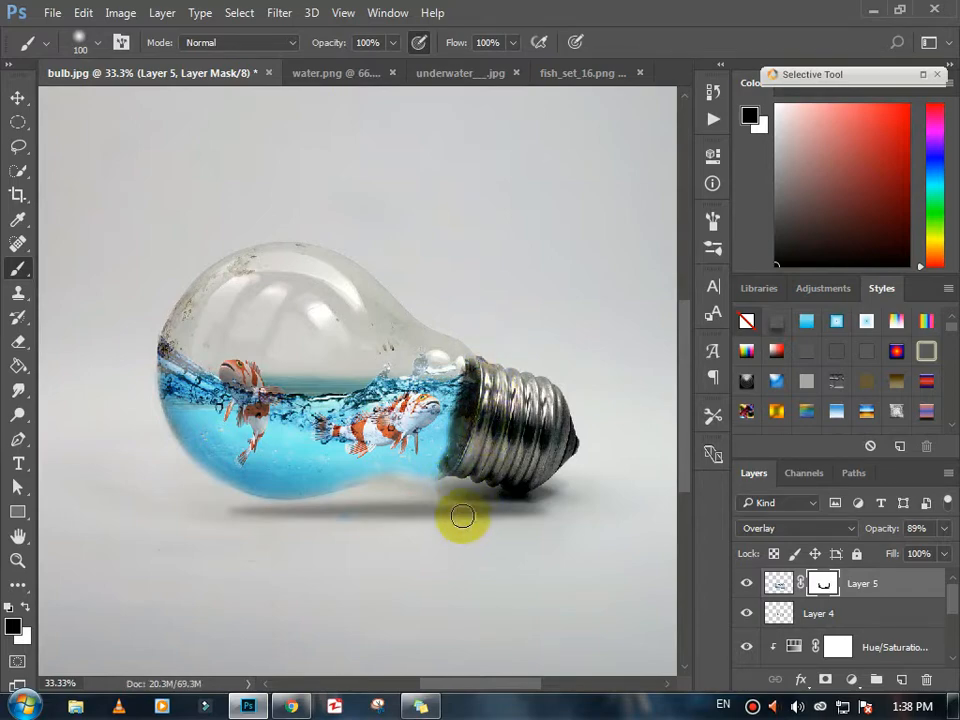
left_click_drag(462, 515, 423, 494)
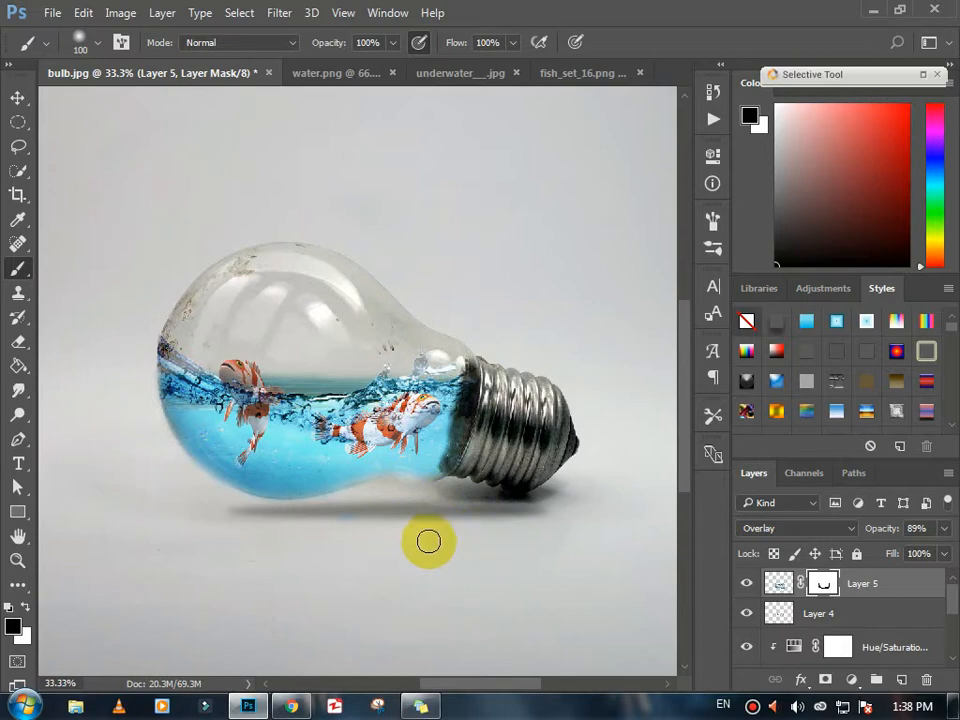
Step: Mask out the flat teal water band above the splash line on Layer 2's layer mask with a black brush
left_click(18, 560)
left_click(311, 471)
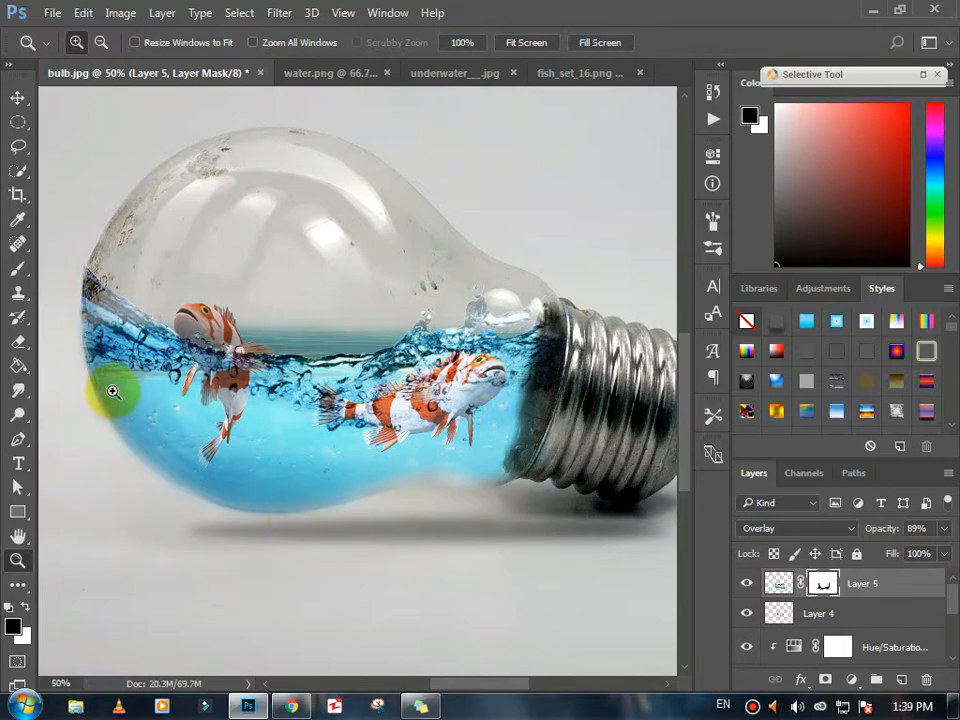
left_click(17, 272)
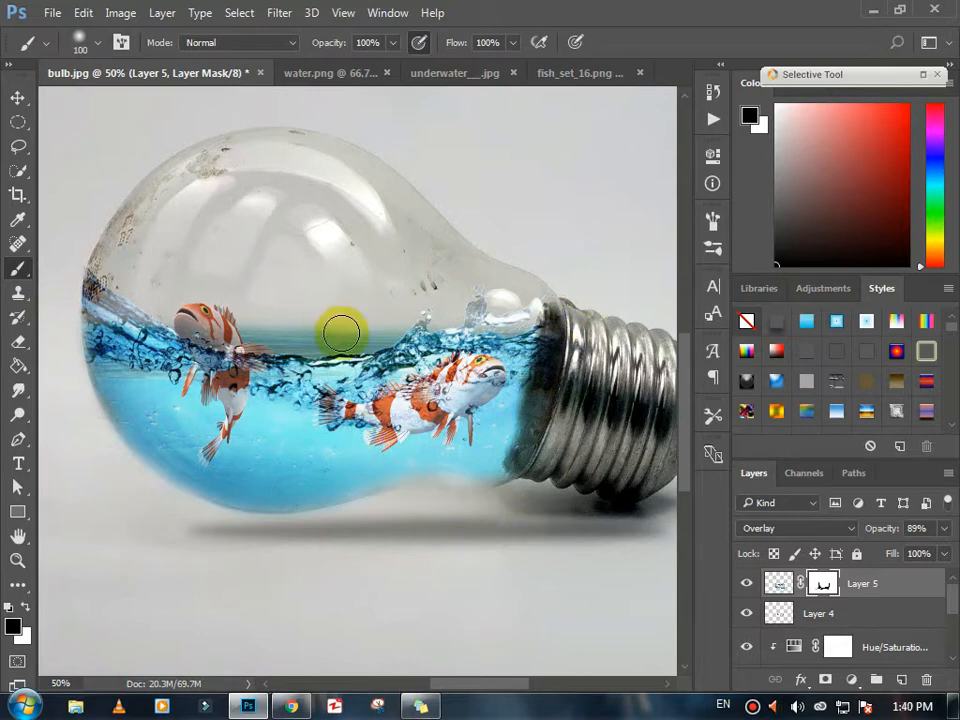
scroll(790, 617, "down", 2)
left_click(747, 621)
left_click(747, 621)
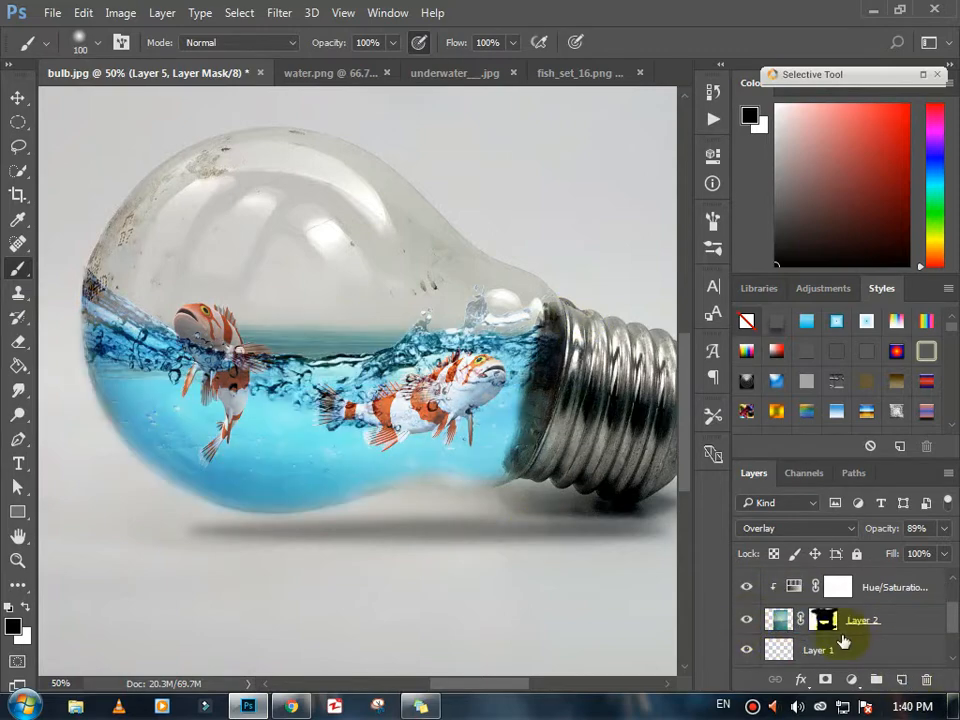
left_click(857, 621)
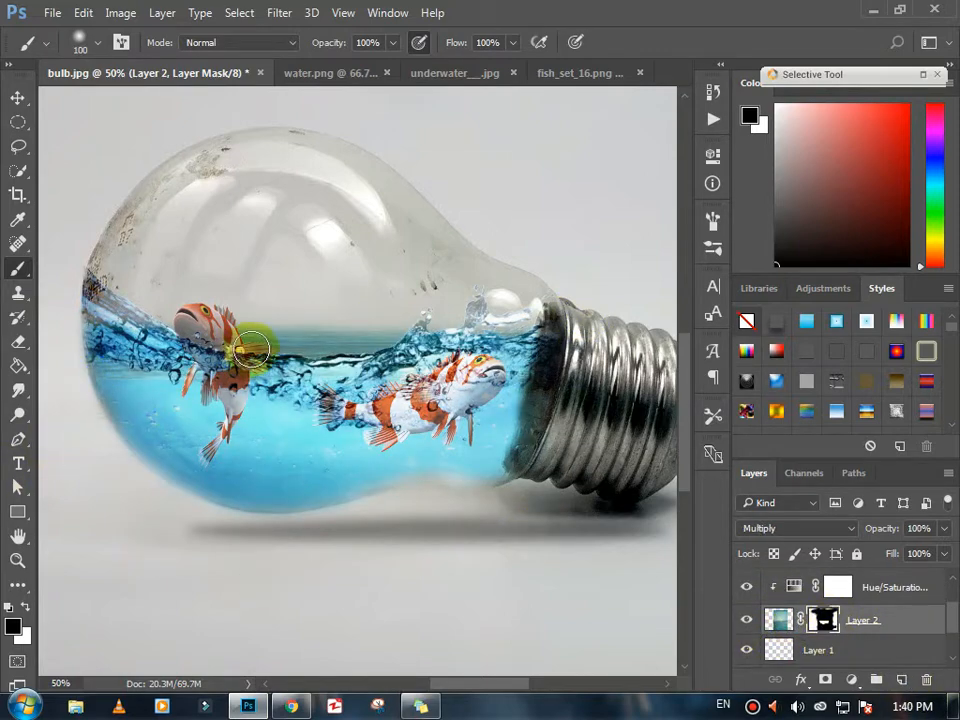
mouse_move(252, 347)
left_mouse_down()
mouse_move(281, 339)
mouse_move(382, 338)
left_mouse_up()
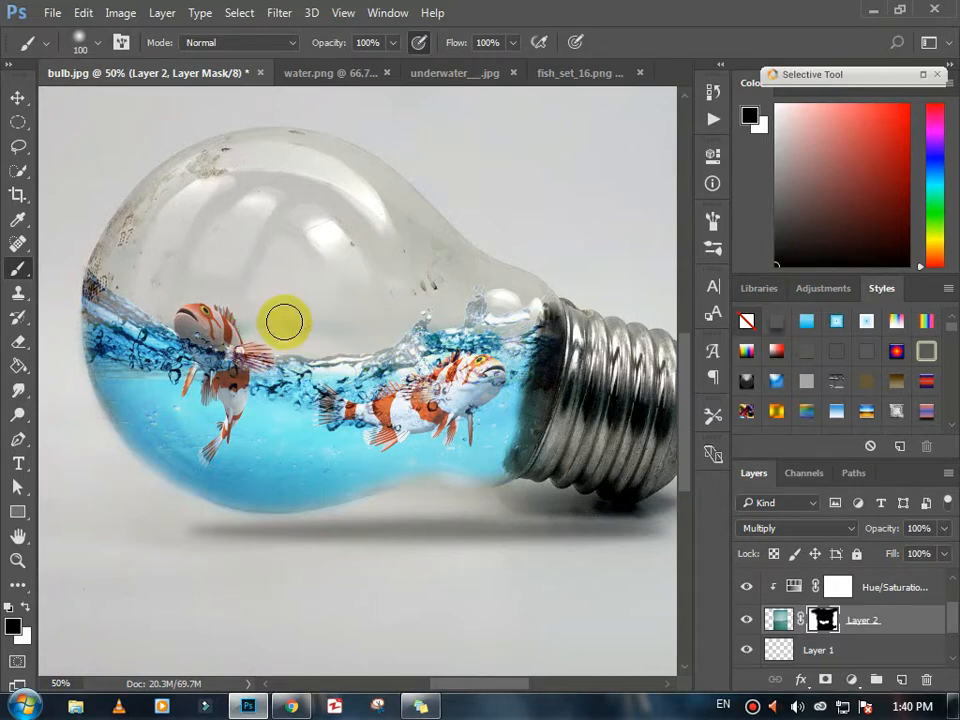
Step: Paint white on Layer 2's mask along and below the splash line to restore the blue water there
left_click(27, 607)
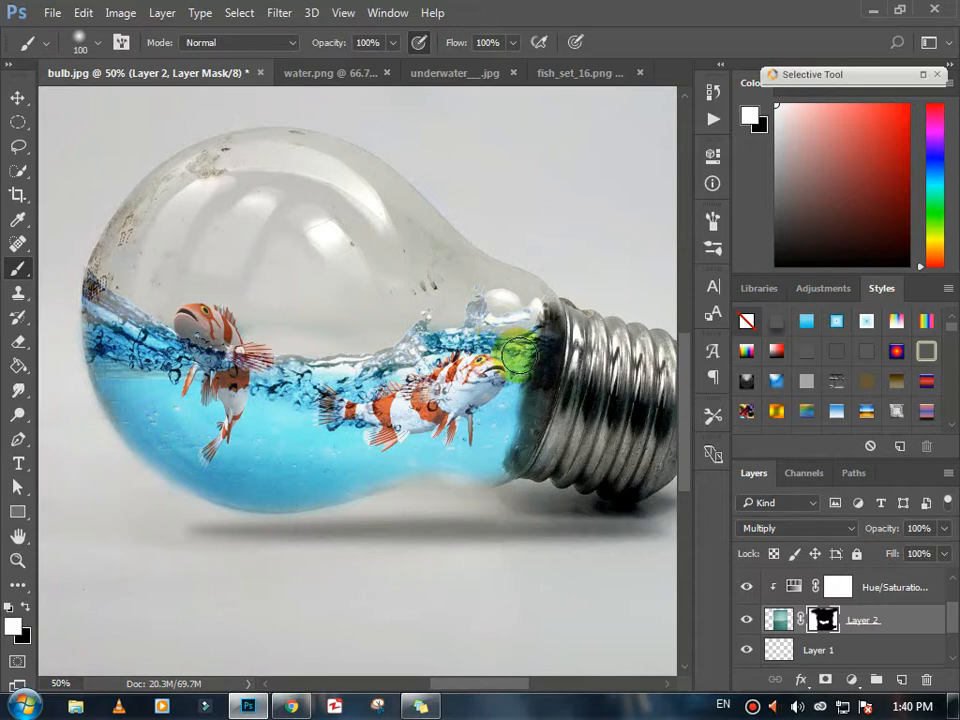
mouse_move(395, 370)
left_mouse_down()
mouse_move(291, 369)
mouse_move(295, 380)
mouse_move(285, 360)
left_mouse_up()
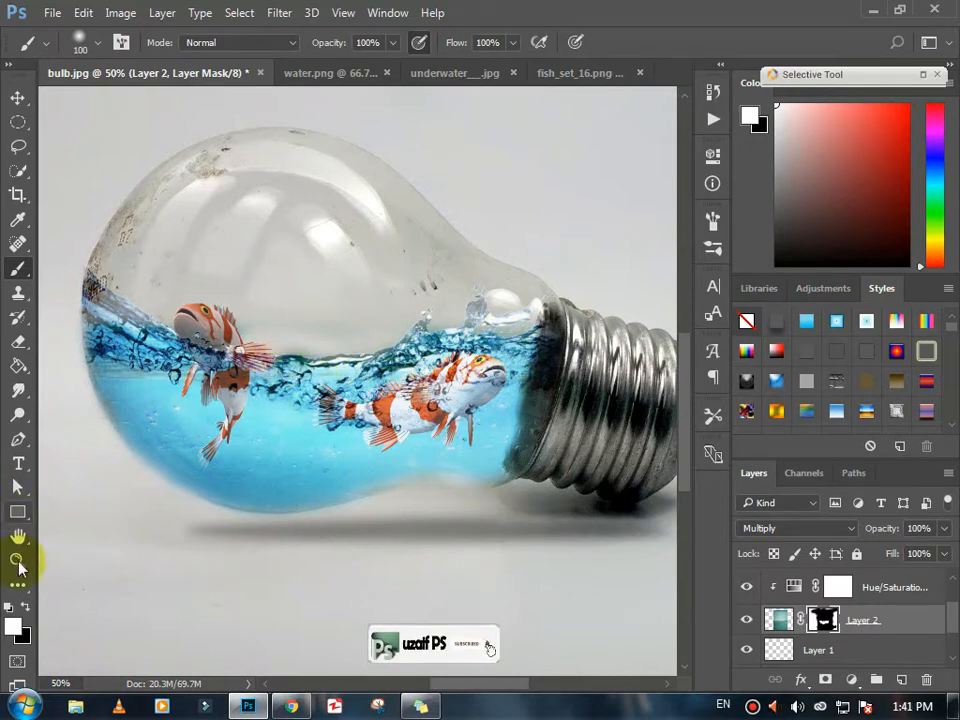
left_click(27, 607)
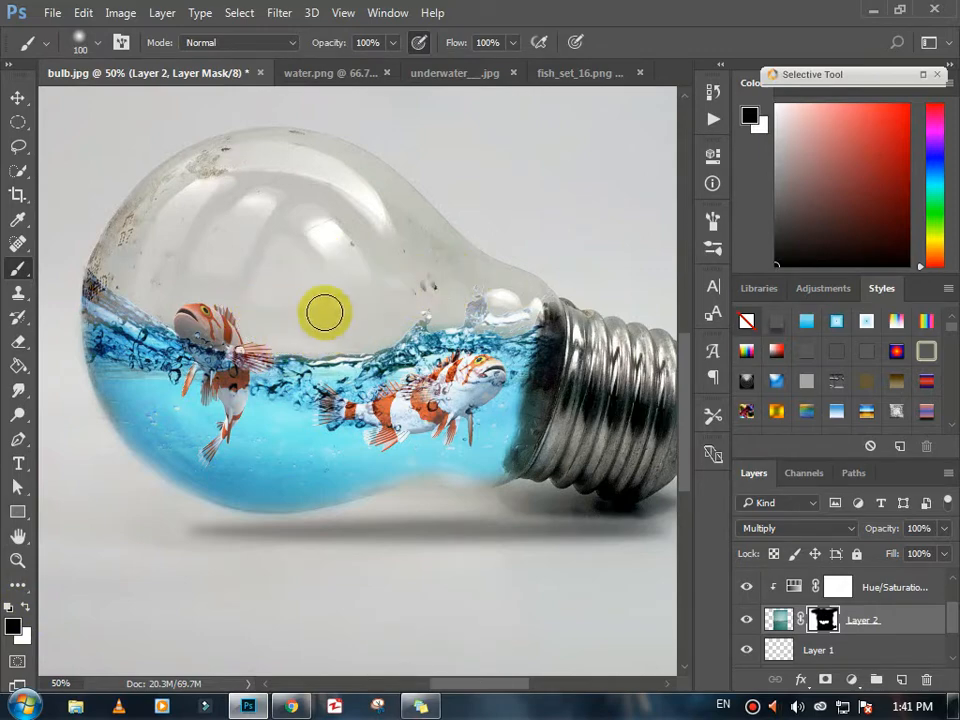
left_click(27, 607)
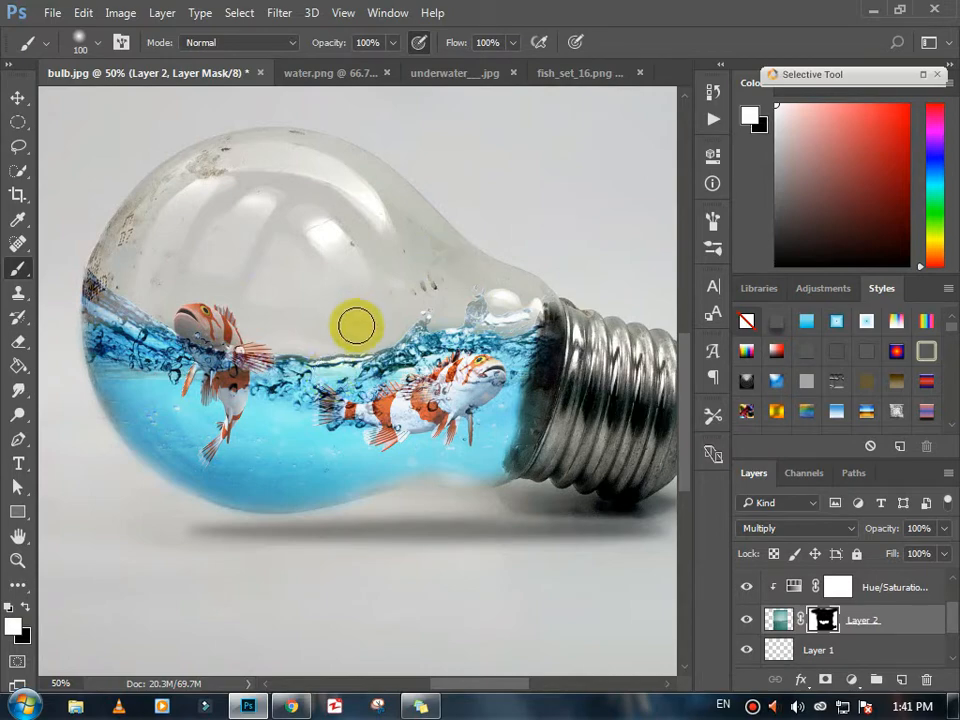
mouse_move(354, 376)
left_mouse_down()
mouse_move(328, 380)
mouse_move(395, 375)
mouse_move(429, 396)
mouse_move(396, 388)
mouse_move(283, 446)
left_mouse_up()
Step: Rotate the splash image on Layer 5 very slightly clockwise and apply the transform
scroll(807, 662, "up", 1)
scroll(805, 650, "up", 1)
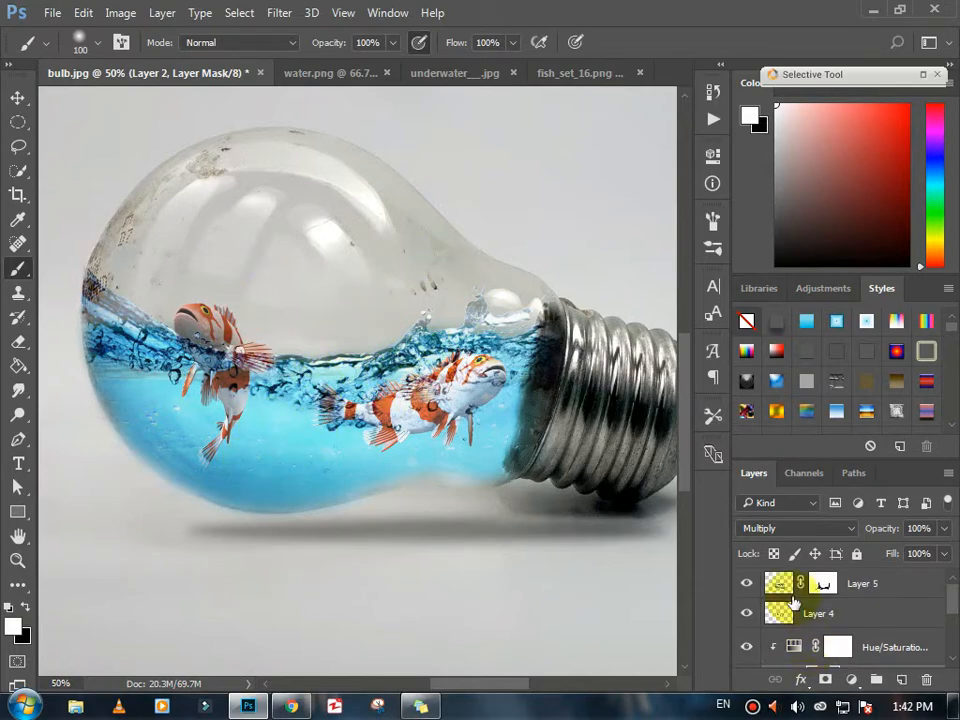
left_click(781, 585)
key("ctrl+t")
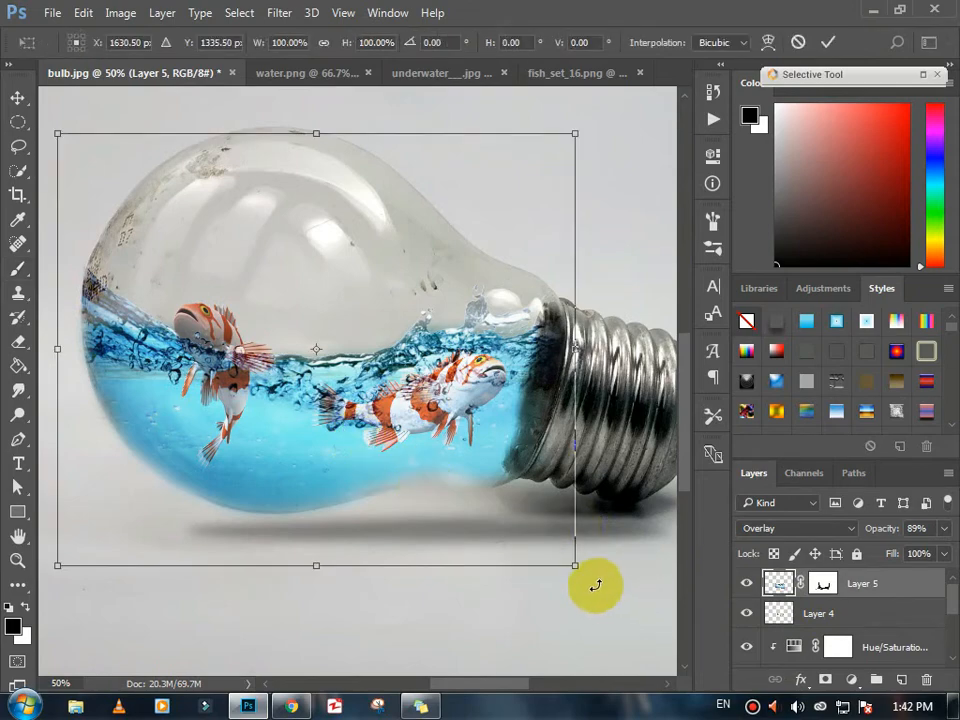
mouse_move(596, 583)
left_mouse_down()
mouse_move(585, 606)
mouse_move(594, 583)
left_mouse_up()
key("Return")
key("b")
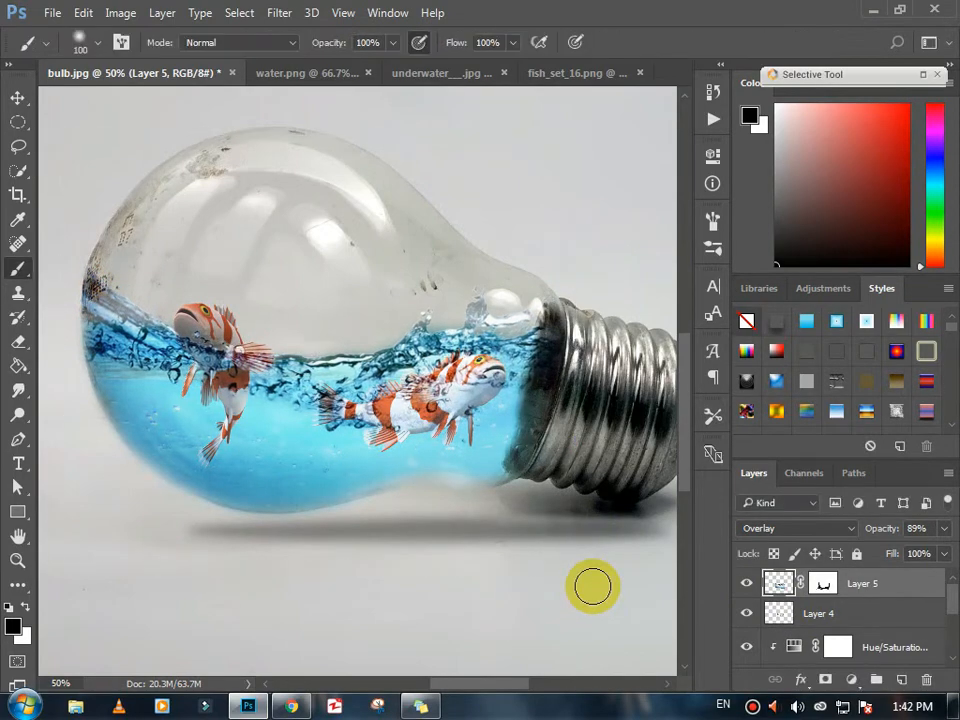
Step: Rotate the two-fish layer about 10° clockwise, scale it to about 92% width and 94% height, and reposition it within the bulb
scroll(810, 607, "down", 1)
left_click(805, 583)
key("ctrl+t")
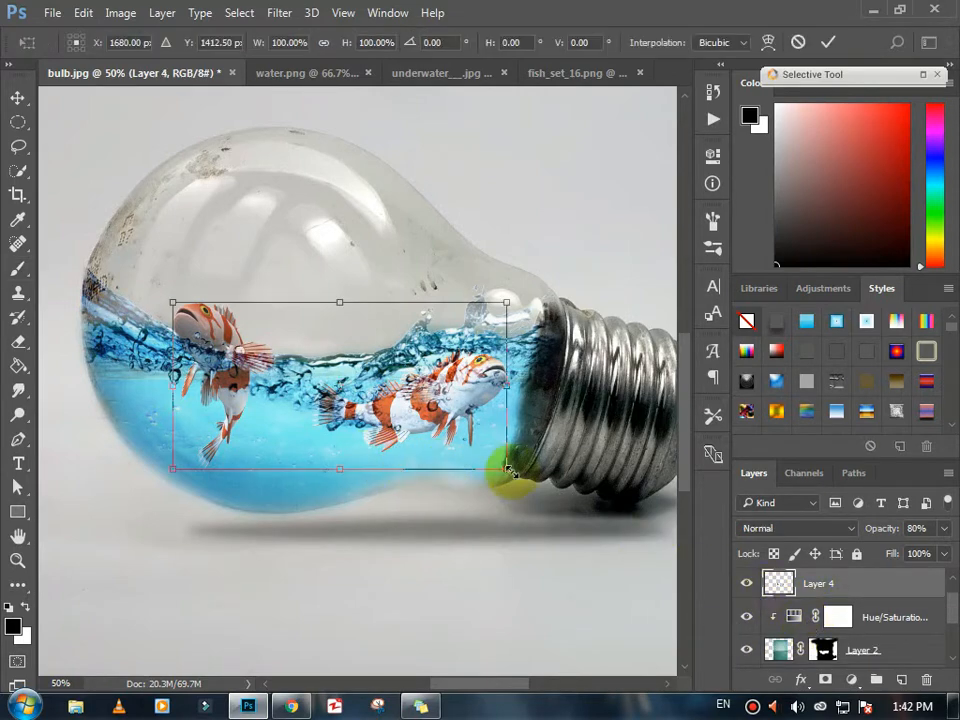
left_click_drag(517, 485, 500, 515)
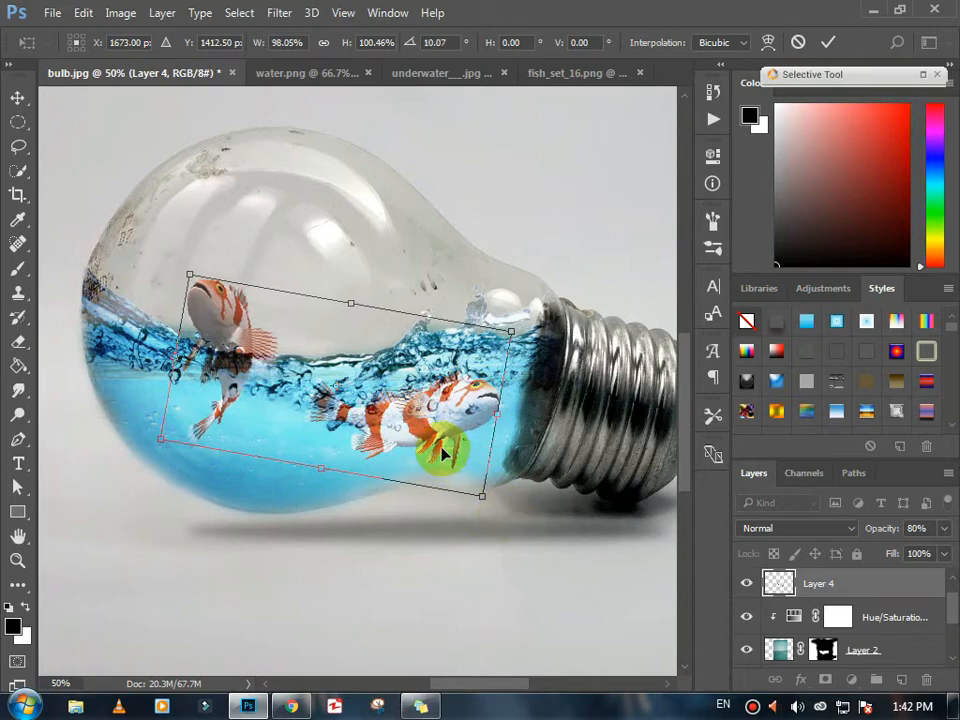
left_click_drag(279, 422, 281, 434)
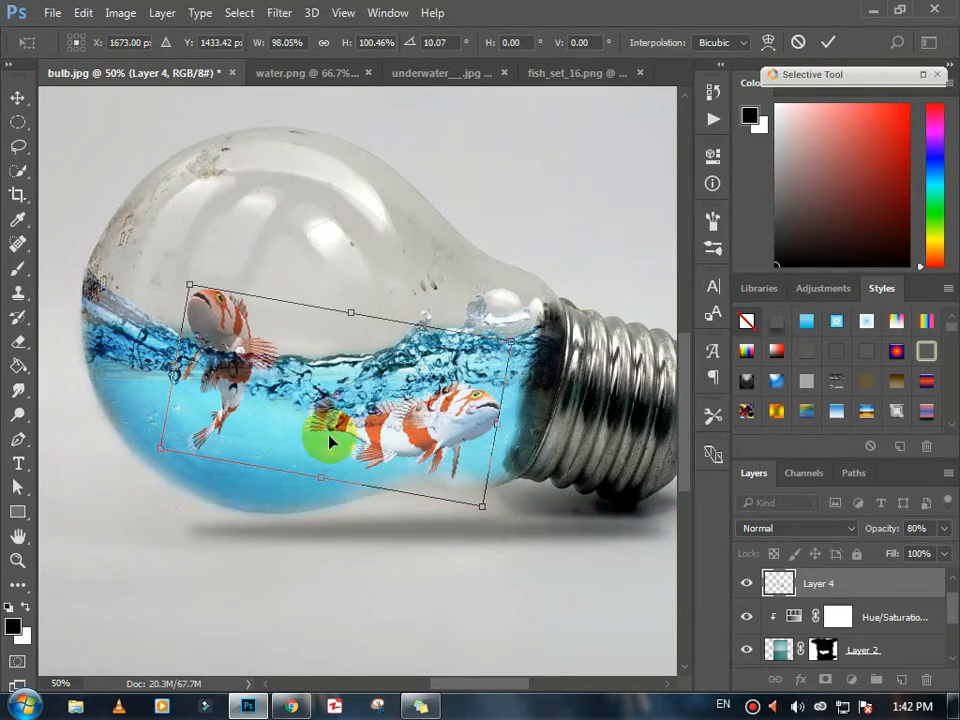
left_click_drag(510, 343, 492, 316)
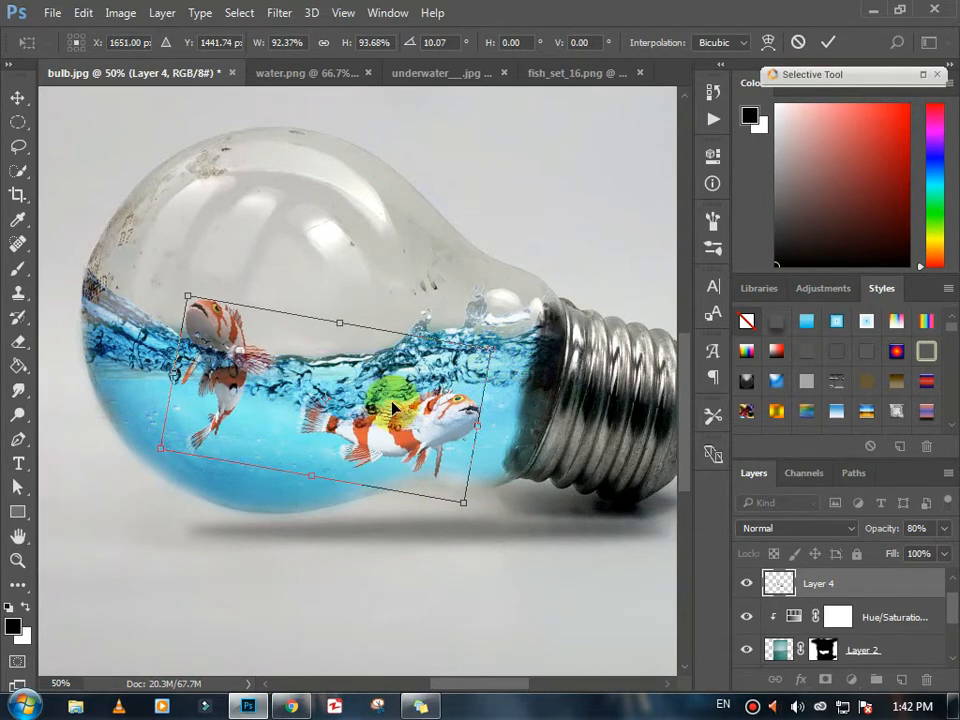
left_click_drag(399, 394, 372, 405)
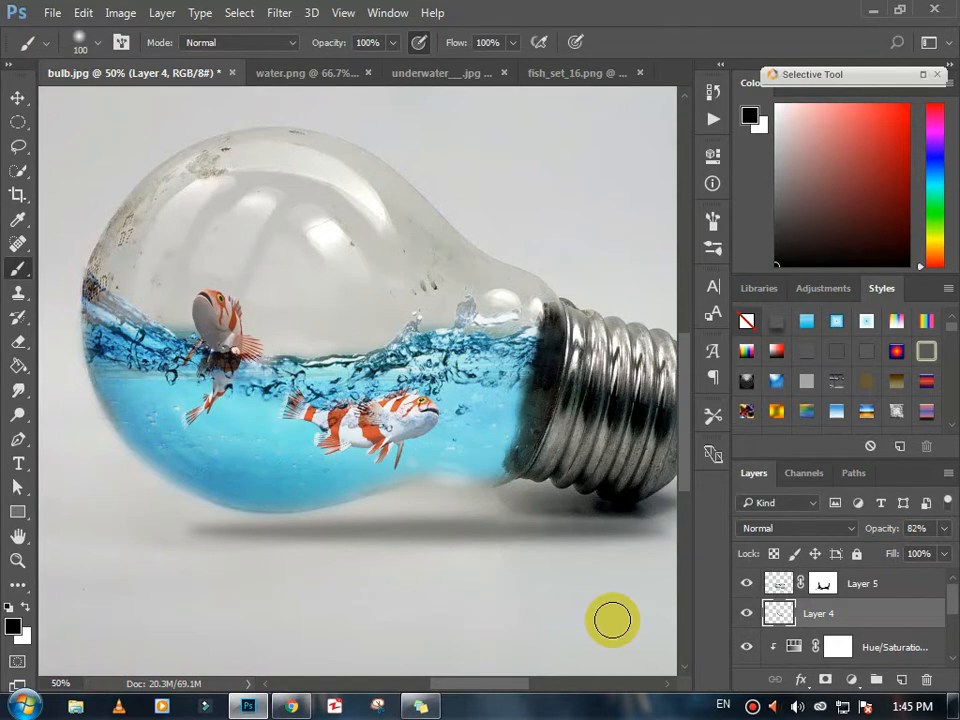
Step: Shift the two-fish layer slightly down into the water, scaling it to 99.64% width and 101.03% height
key("ctrl+t")
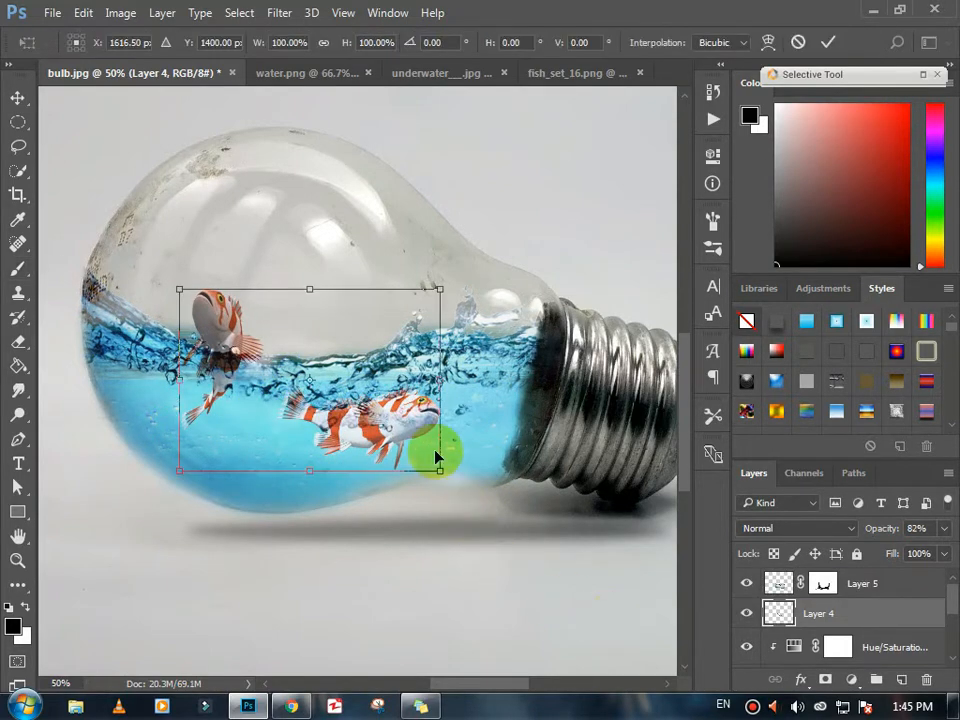
mouse_move(443, 467)
left_mouse_down()
mouse_move(437, 461)
mouse_move(442, 469)
left_mouse_up()
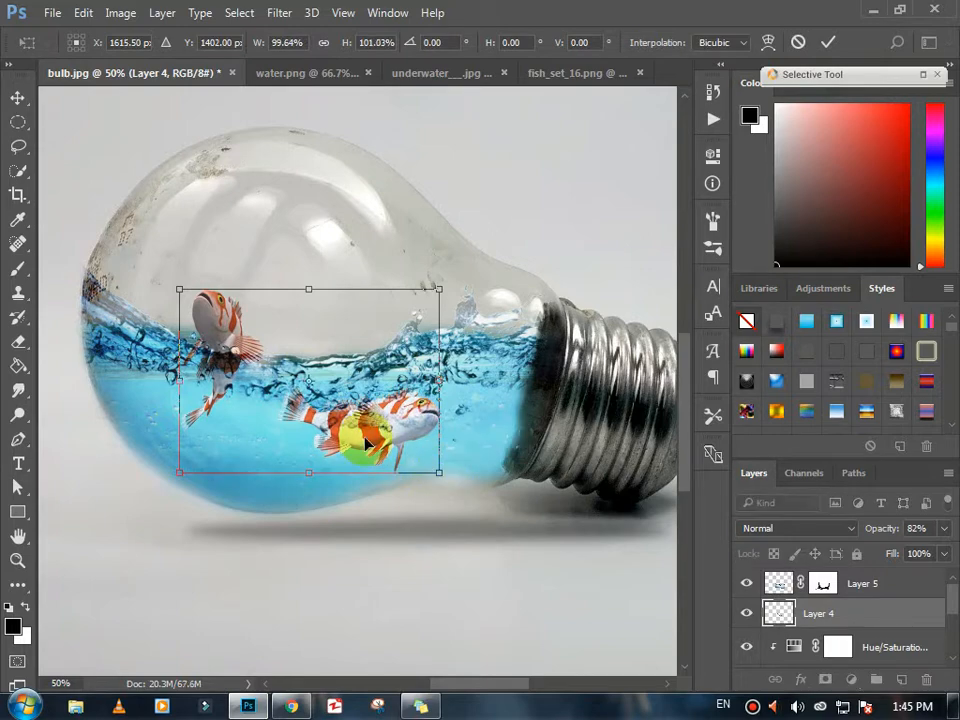
left_click_drag(287, 425, 290, 432)
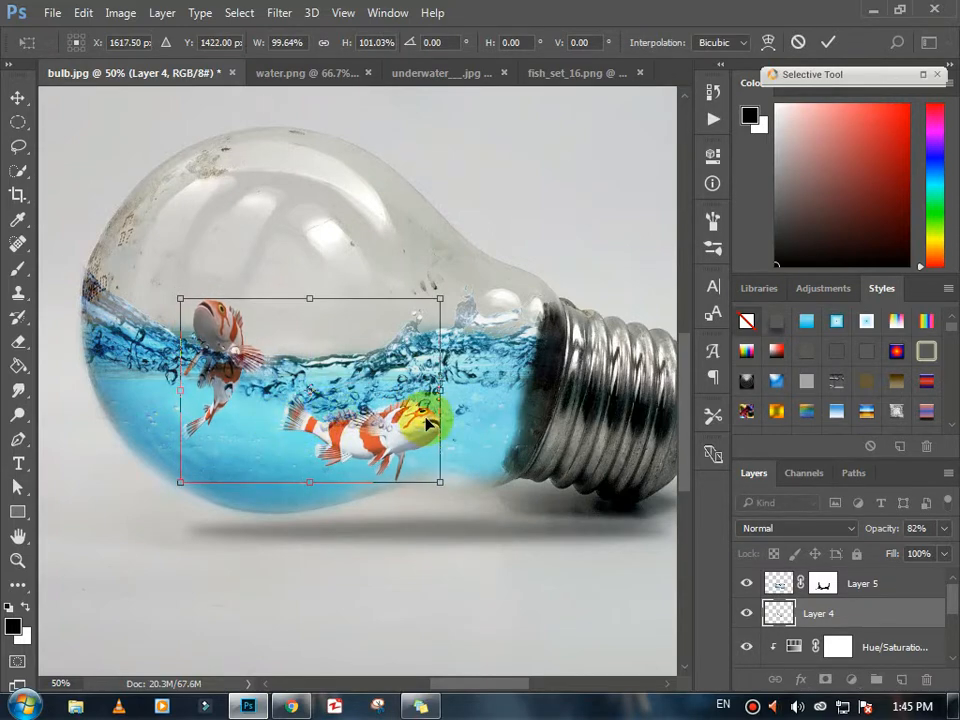
key("Return")
key("b")
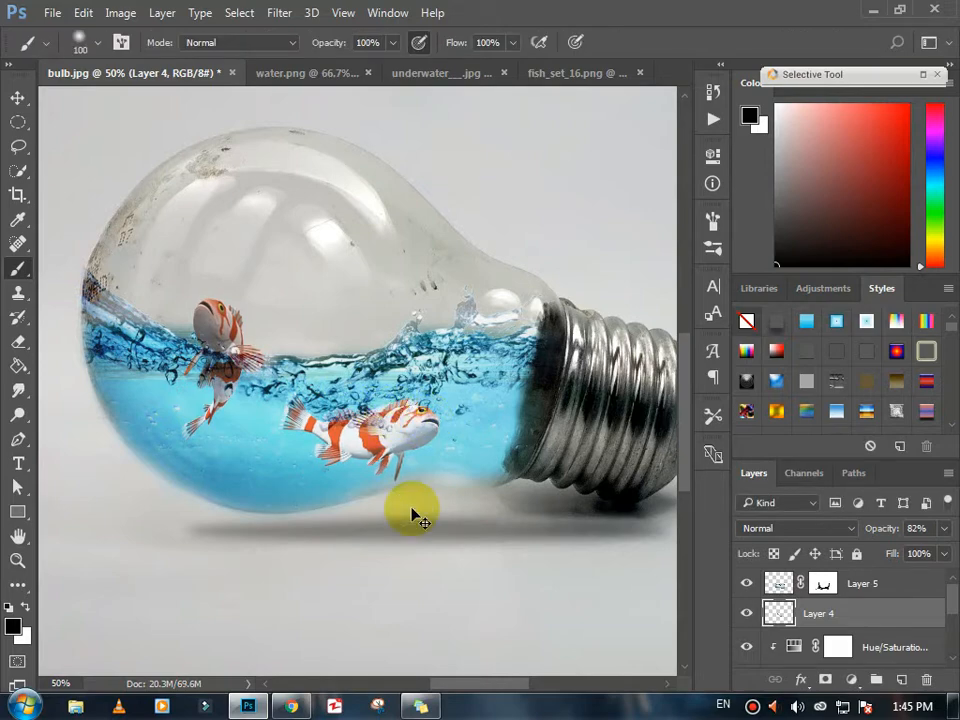
Step: Squash the two-fish layer to about 88% height, narrow it slightly, and nudge it toward the bulb's rounded end
key("ctrl+t")
left_click_drag(311, 480, 317, 460)
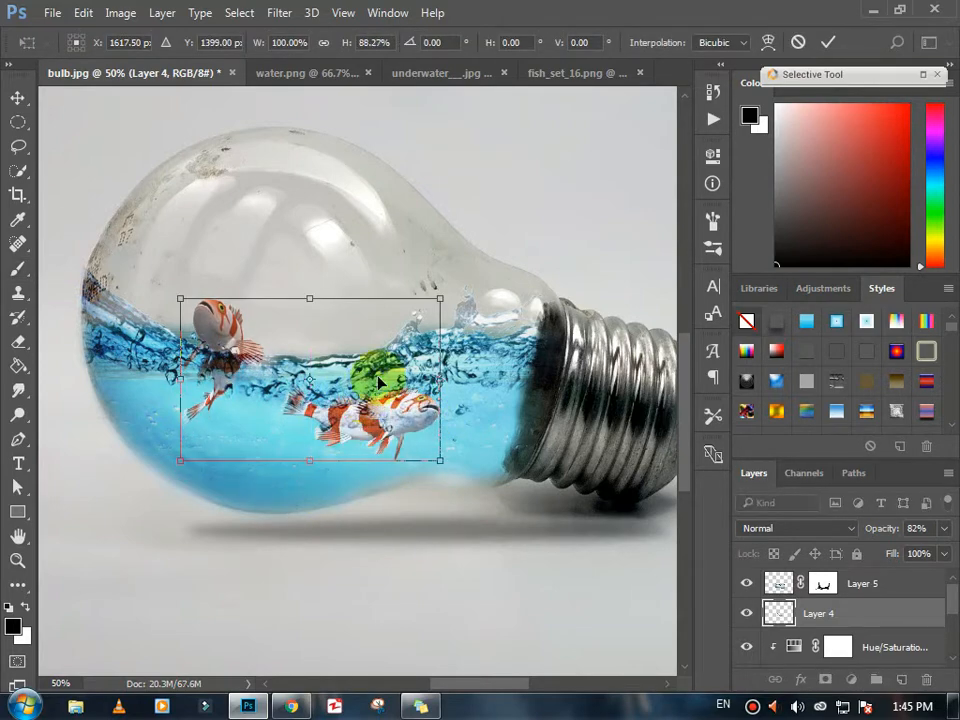
left_click_drag(398, 414, 392, 416)
mouse_move(435, 455)
left_mouse_down()
mouse_move(439, 463)
mouse_move(428, 455)
left_mouse_up()
key("Return")
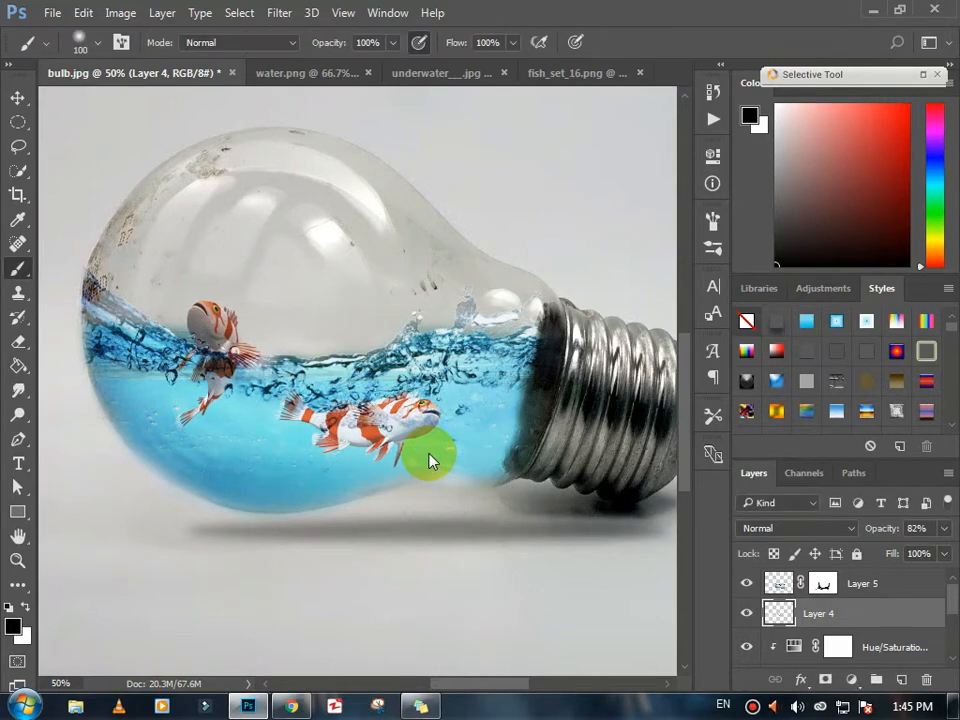
Step: Add a Vibrance adjustment layer with vibrance +65 and place it above Layer 5
left_click(852, 680)
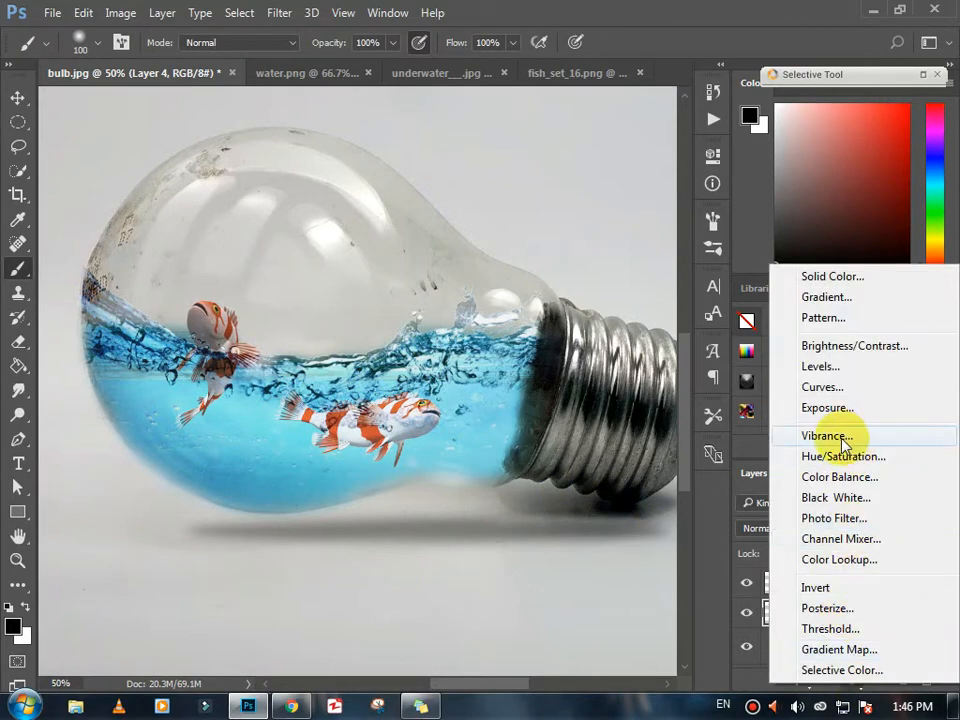
left_click(832, 437)
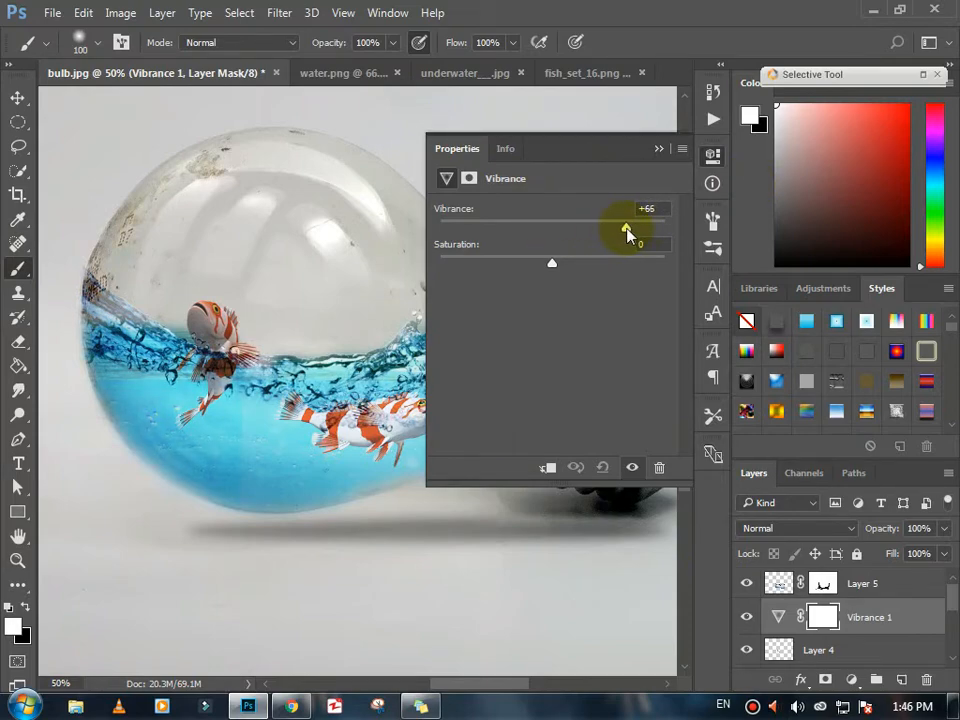
left_click_drag(627, 232, 624, 233)
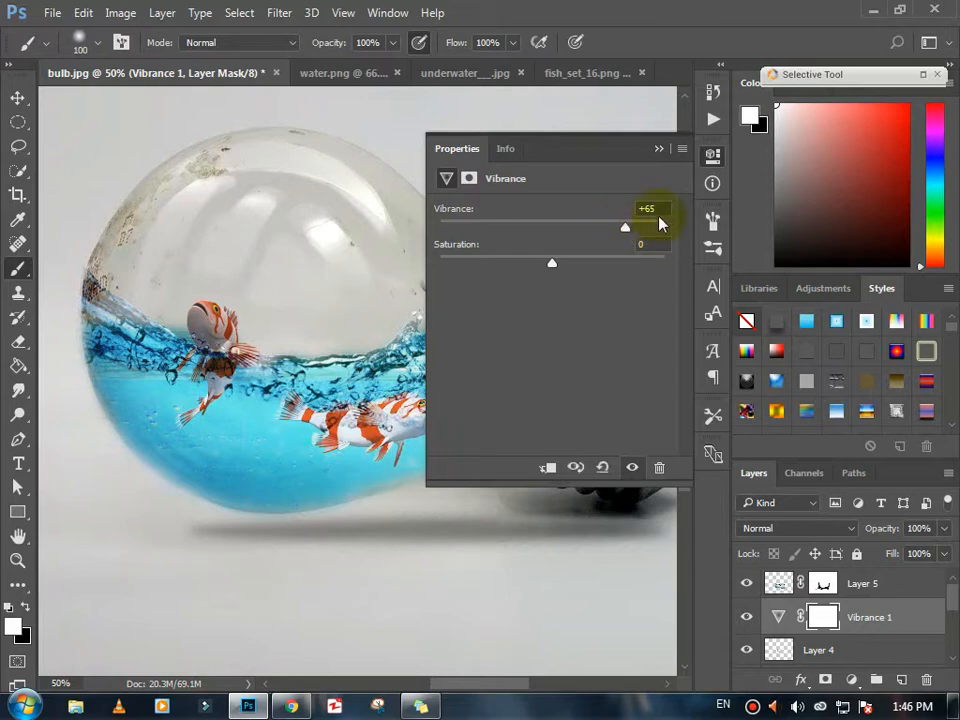
left_click(659, 149)
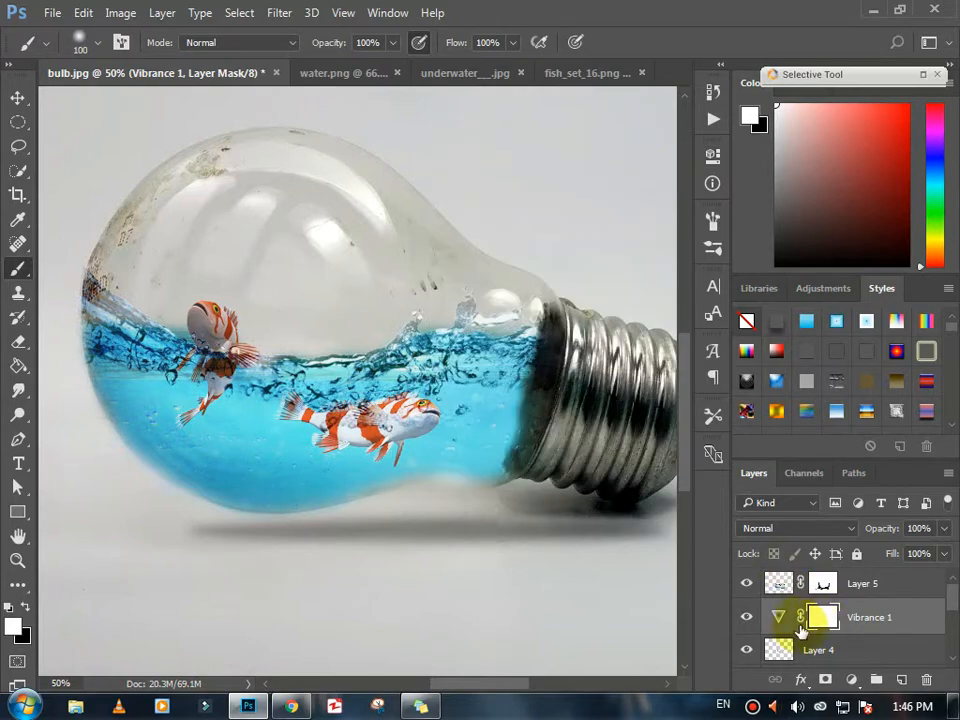
left_click_drag(800, 626, 903, 581)
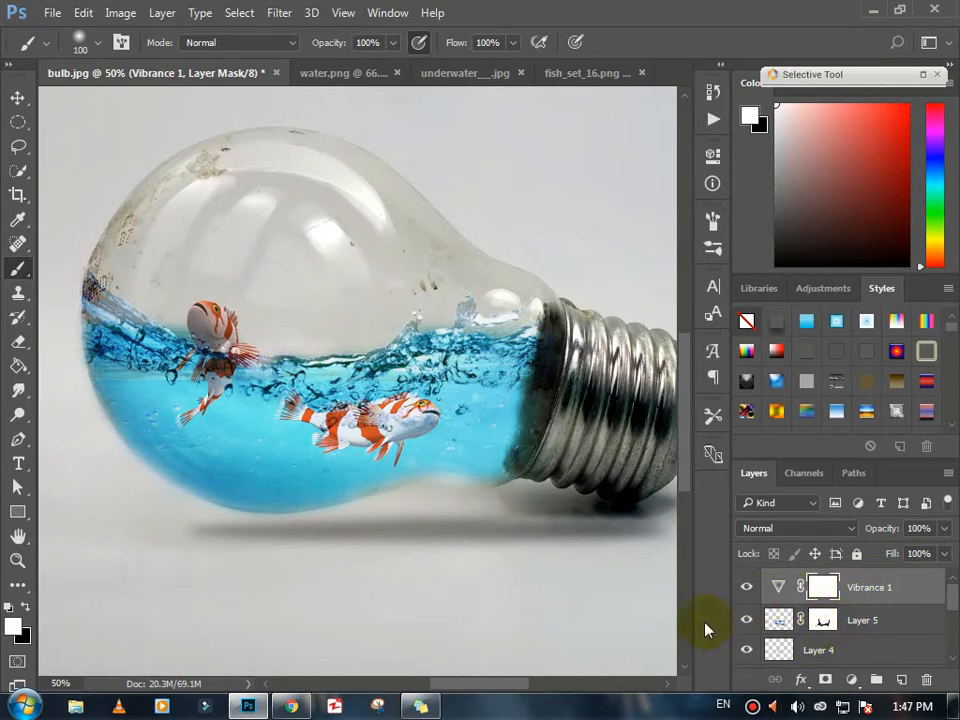
Step: Create a new layer above Vibrance 1 and stamp all visible layers into it as a merged copy
key("z")
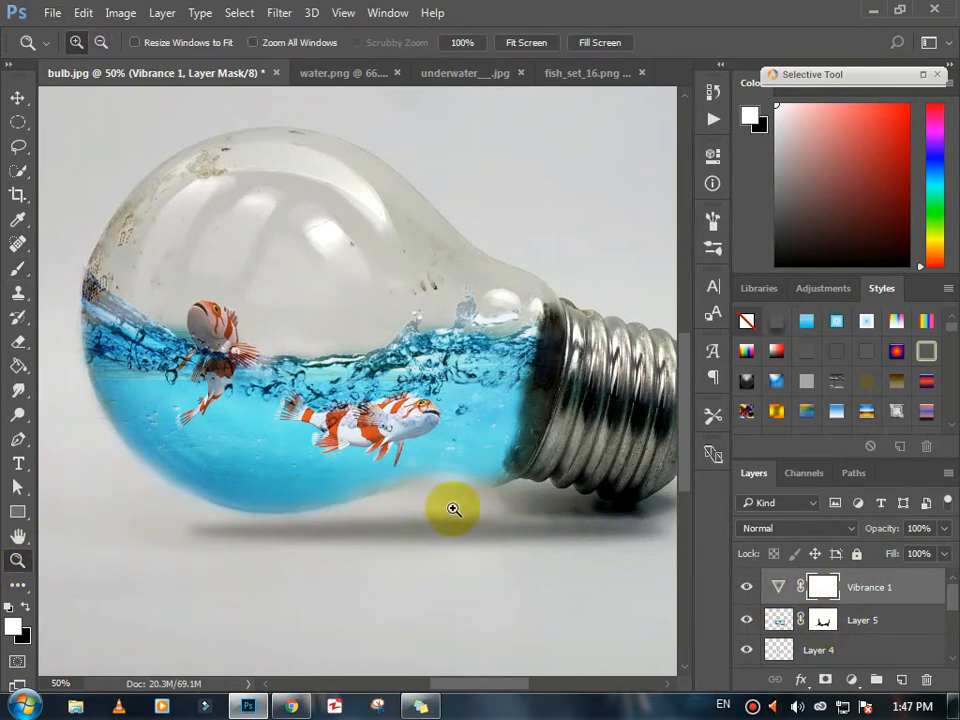
left_click(442, 527, "alt")
left_click(418, 497, "alt")
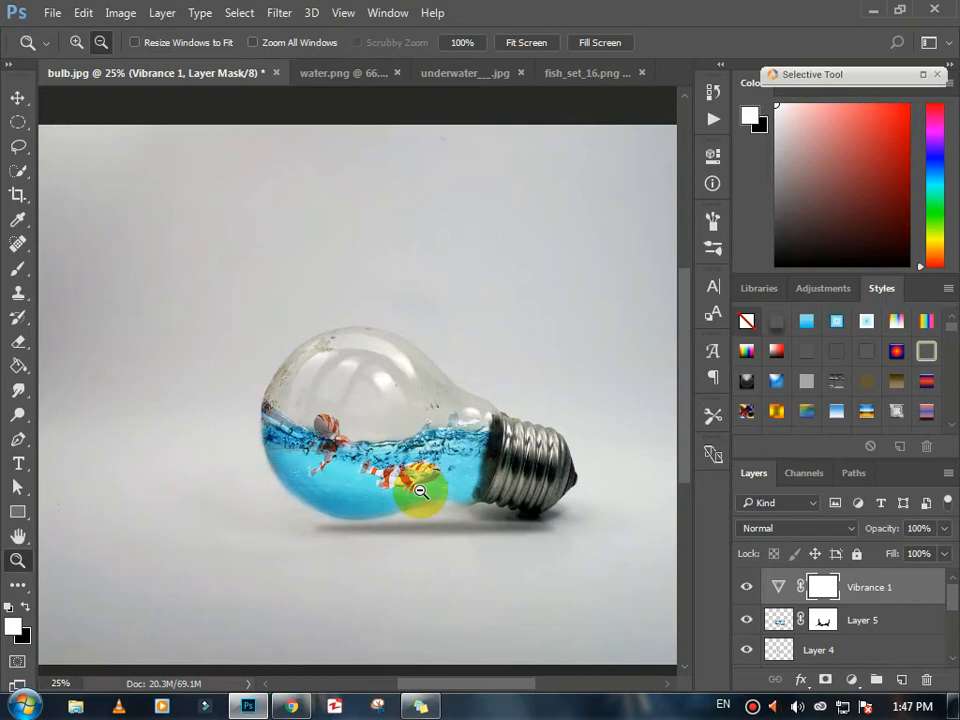
left_click(418, 490, "alt")
left_click(17, 97)
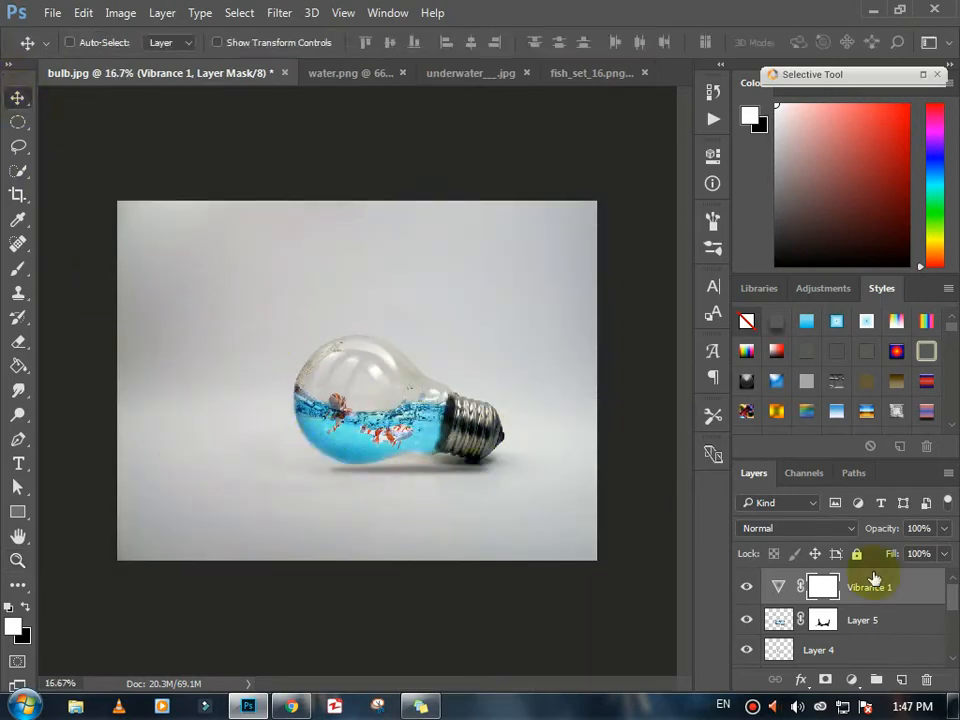
left_click(900, 677)
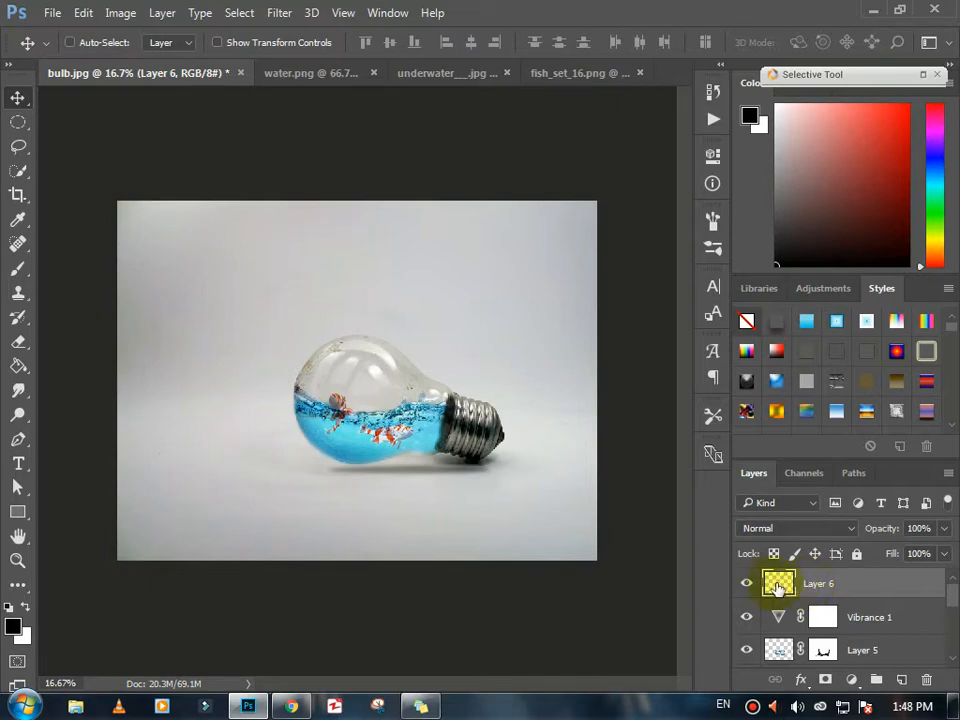
left_click(781, 584, "ctrl")
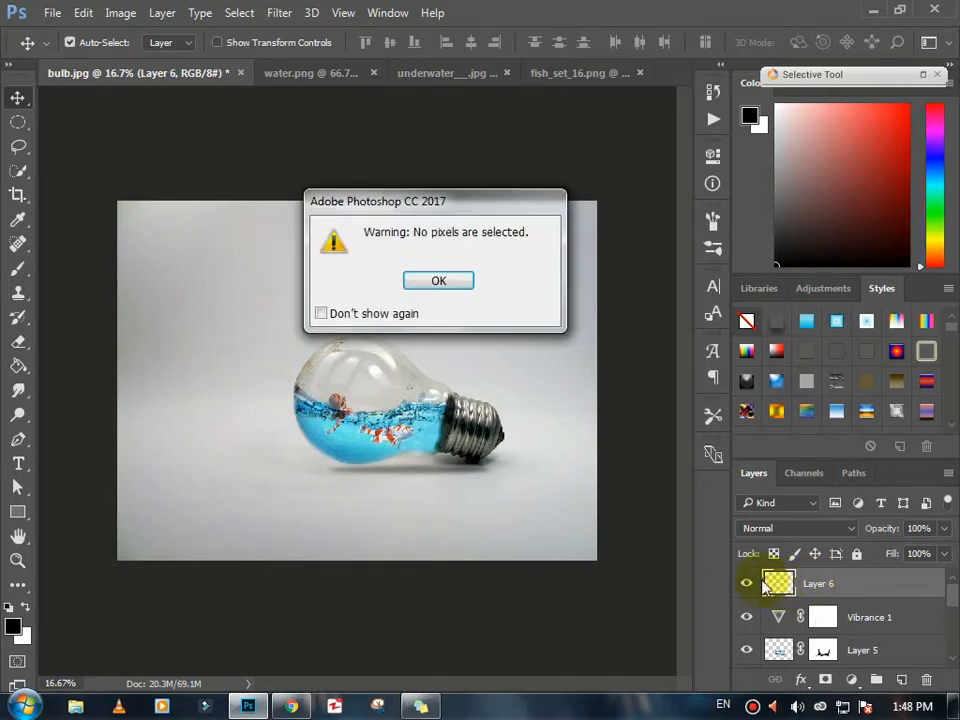
left_click(437, 279)
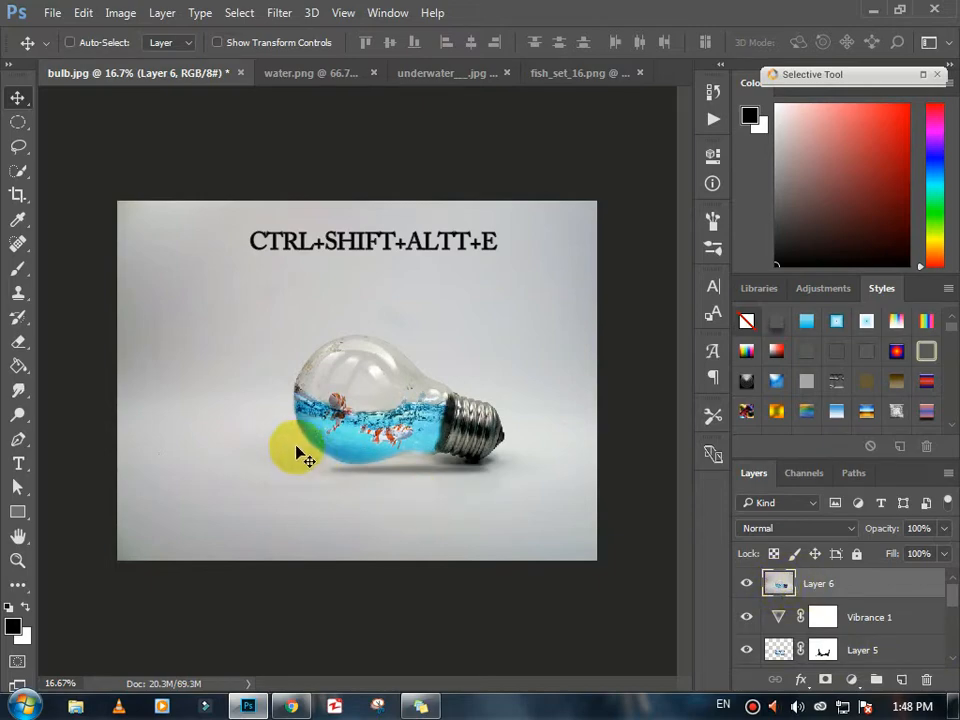
Step: Flip the merged copy vertically and position it at 55% opacity directly beneath the bulb as a mirrored reflection
left_click_drag(300, 460, 350, 470)
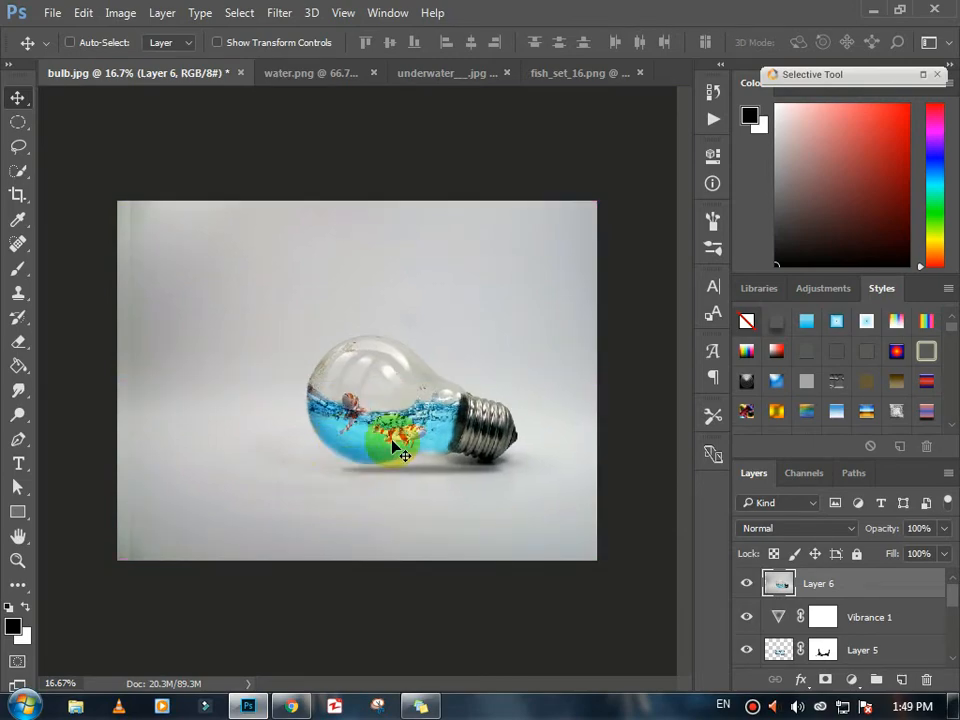
key("ctrl+t")
right_click(396, 381)
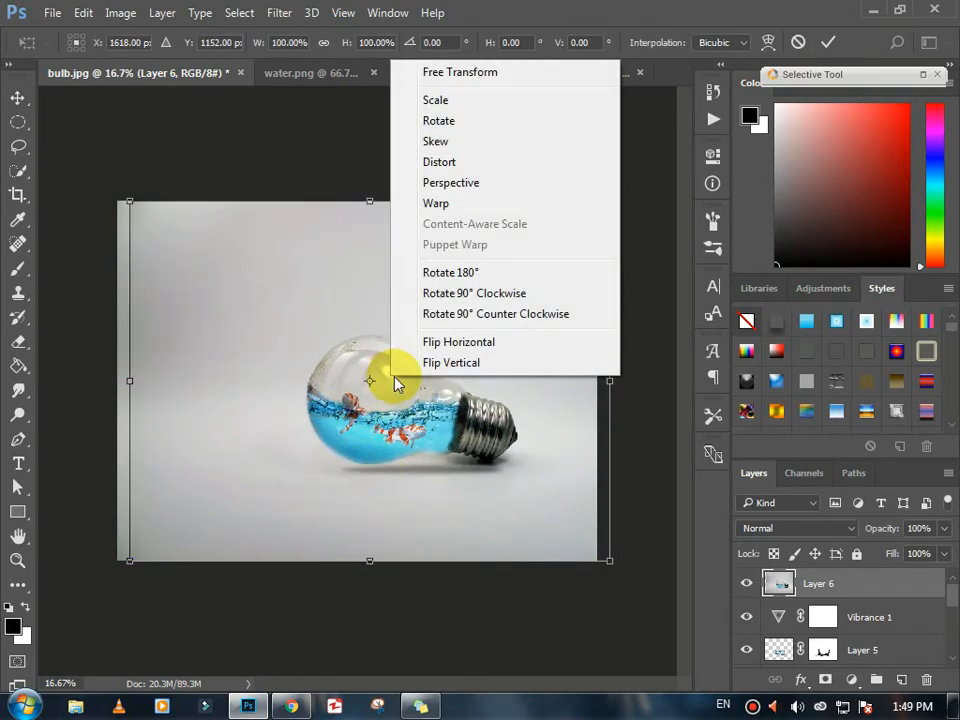
left_click(440, 362)
left_click_drag(386, 412, 361, 528)
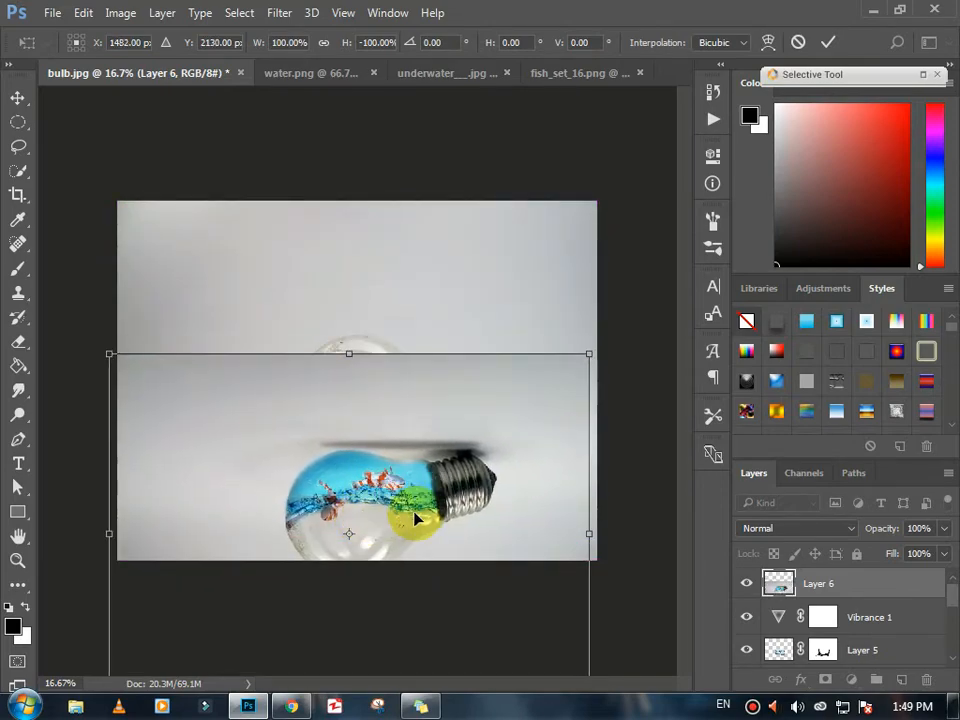
left_click_drag(940, 553, 905, 551)
left_click_drag(383, 515, 386, 528)
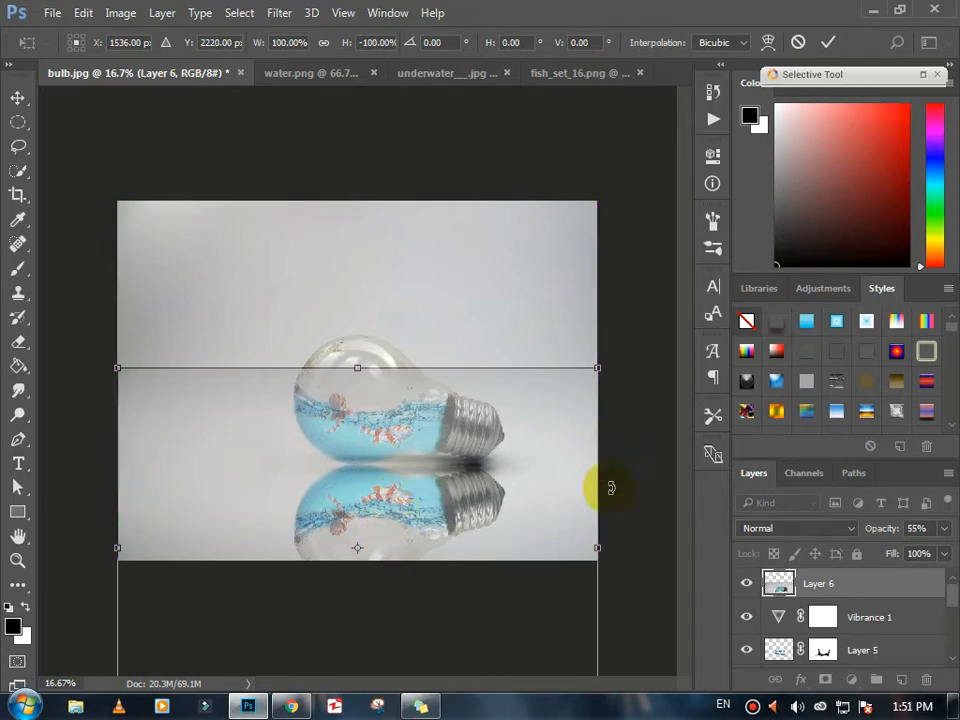
Step: Rotate the flipped copy about 3° counterclockwise, apply the transform, and lower the layer's opacity to 17%
left_click_drag(612, 357, 598, 349)
left_click_drag(456, 525, 456, 531)
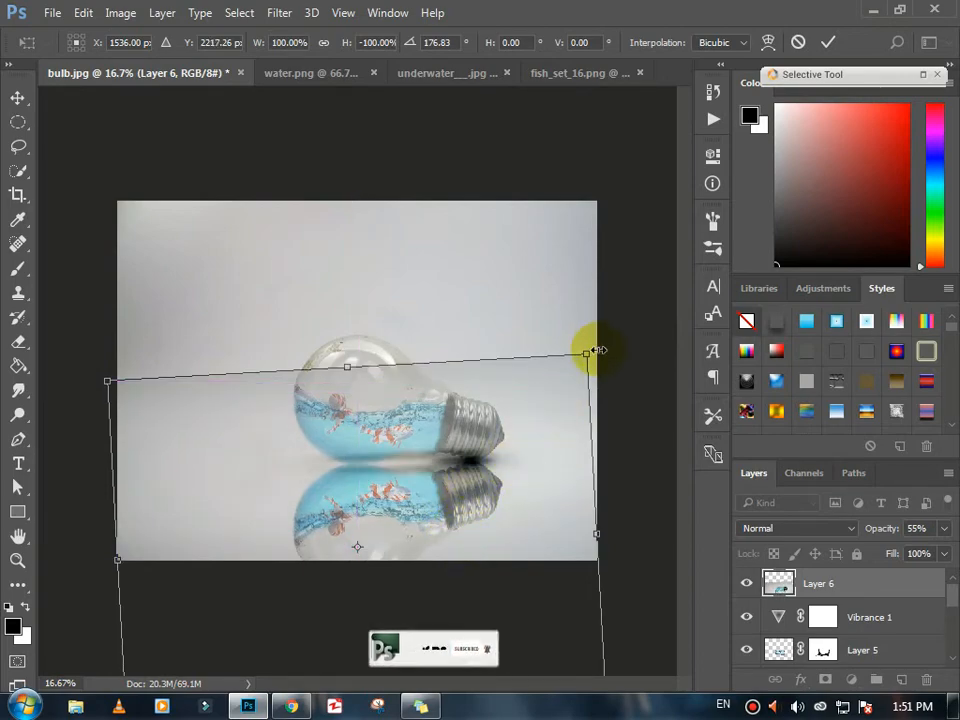
left_click(18, 195)
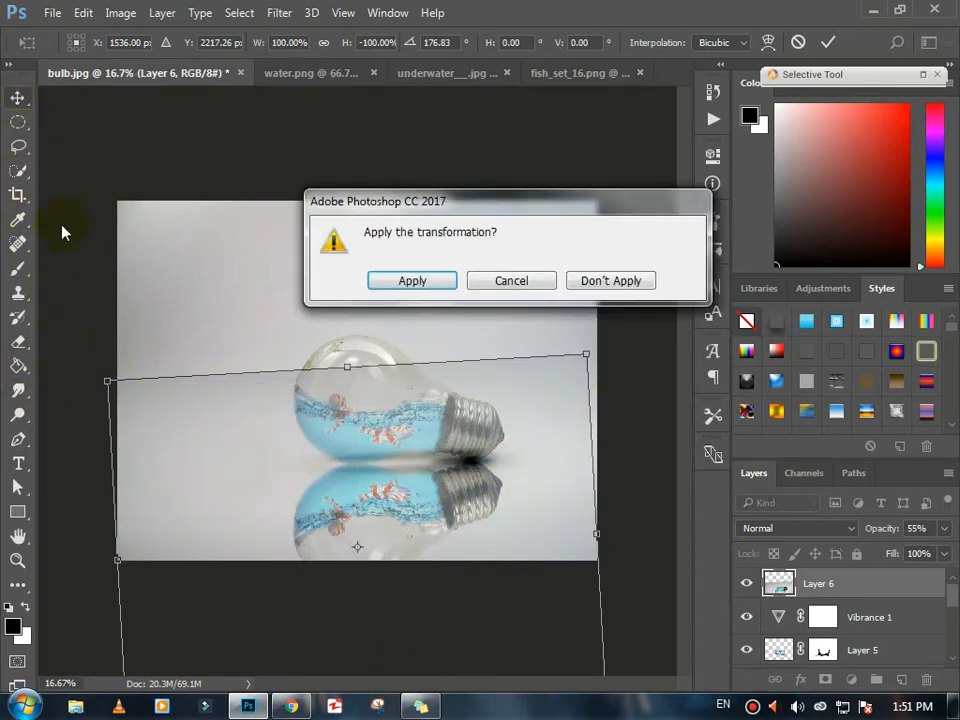
left_click(428, 282)
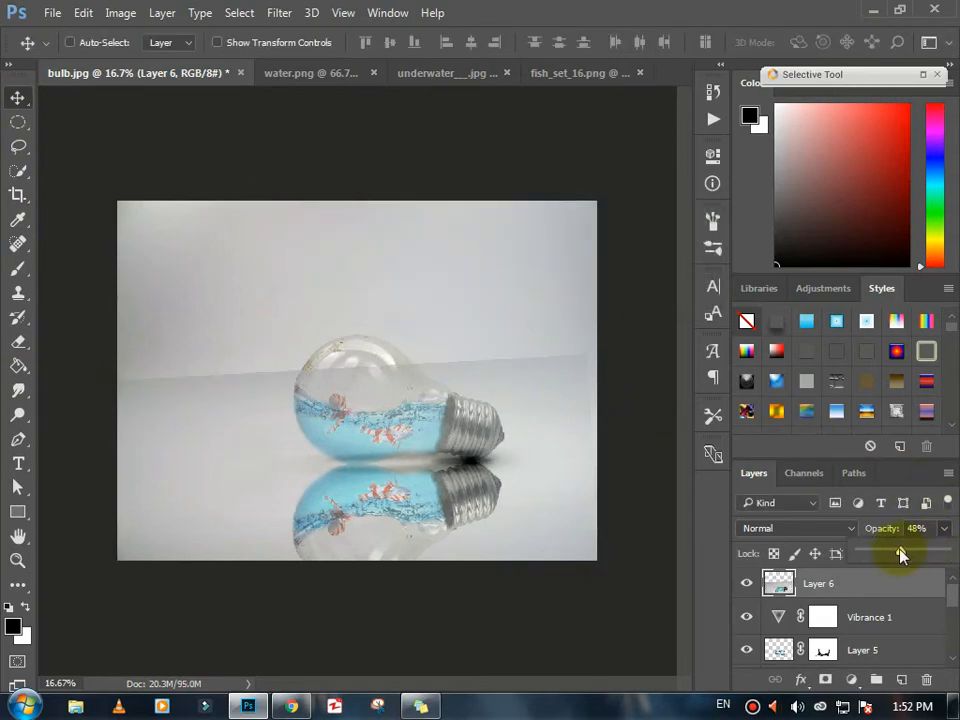
left_click_drag(901, 555, 879, 555)
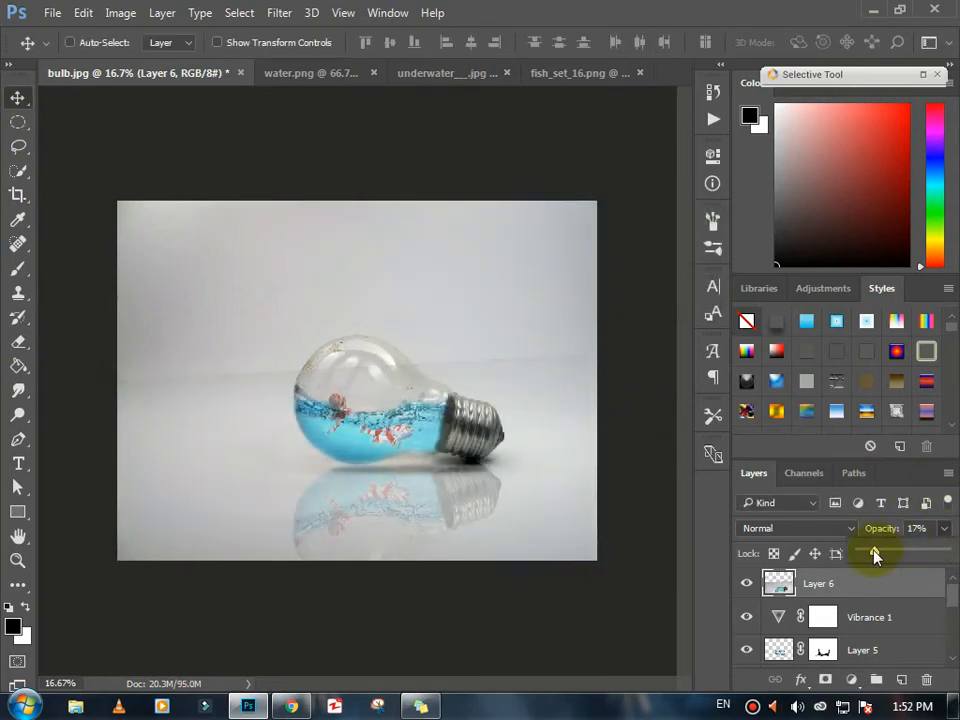
Step: Erase the parts of Layer 6 overlapping the original bulb and background with a 300–500 px eraser, keeping the reflection
left_click(16, 344)
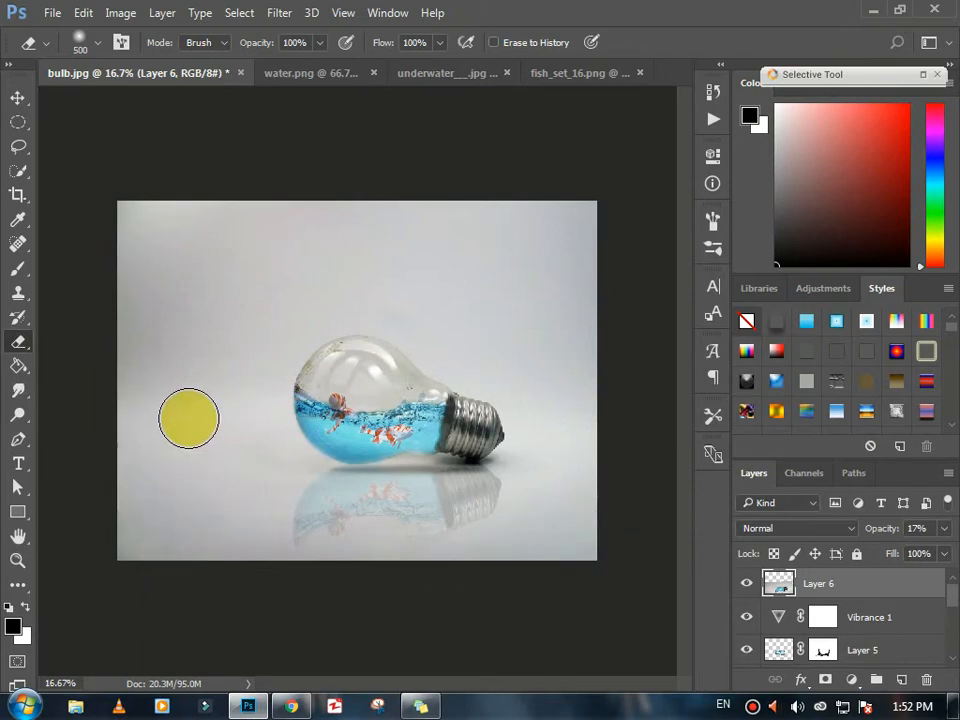
key("bracketleft")
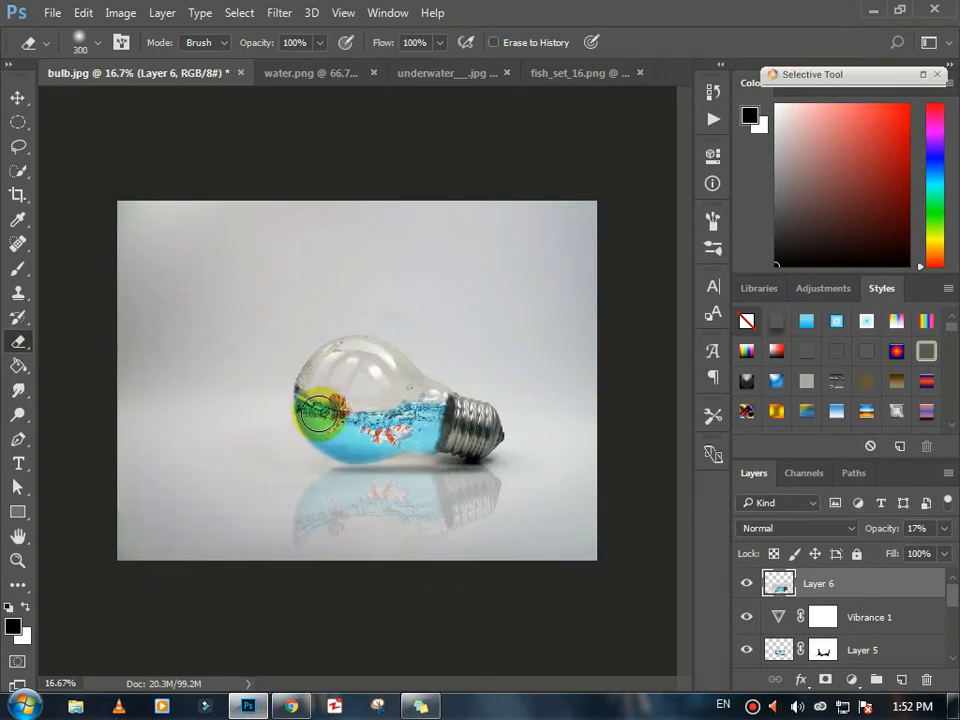
key("bracketright")
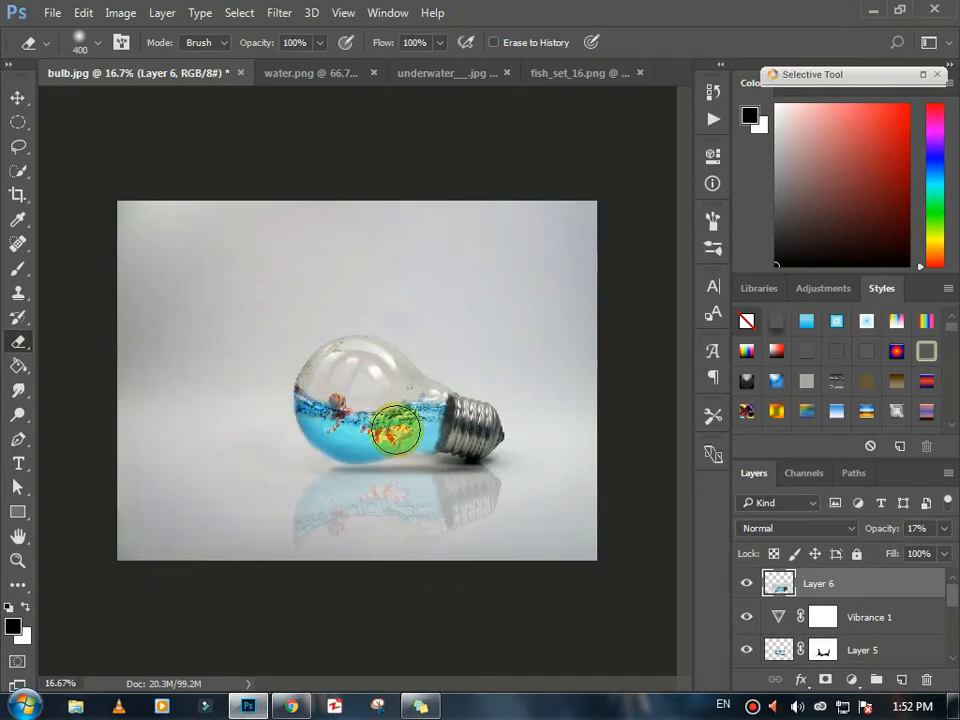
left_click(17, 560)
left_click(432, 428)
left_click(17, 340)
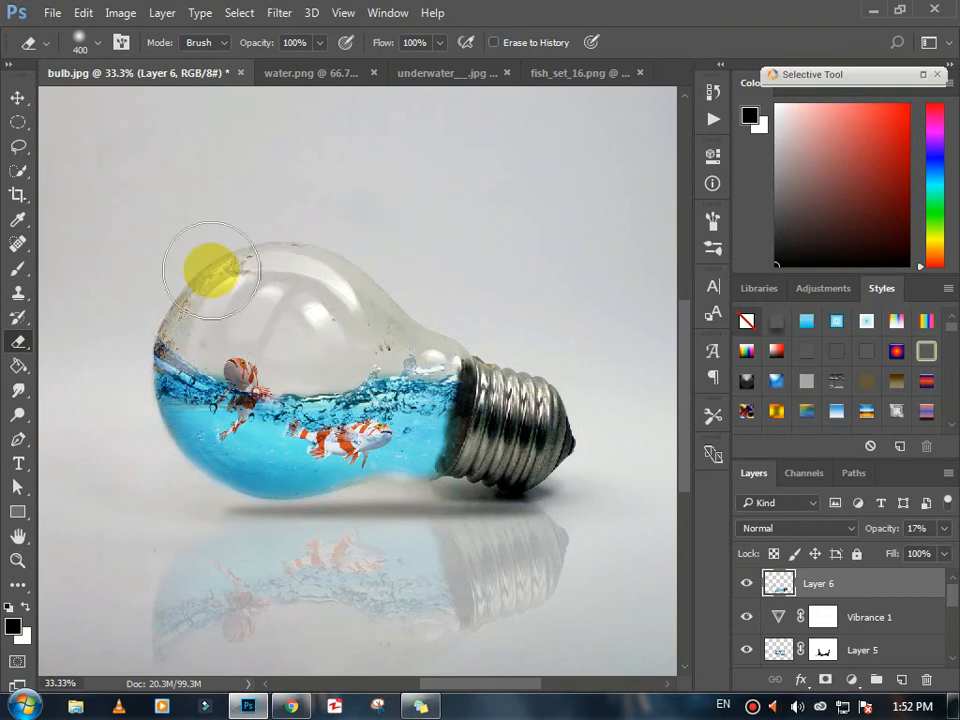
Step: Reduce the reflection layer's opacity to 10%
left_click(17, 560)
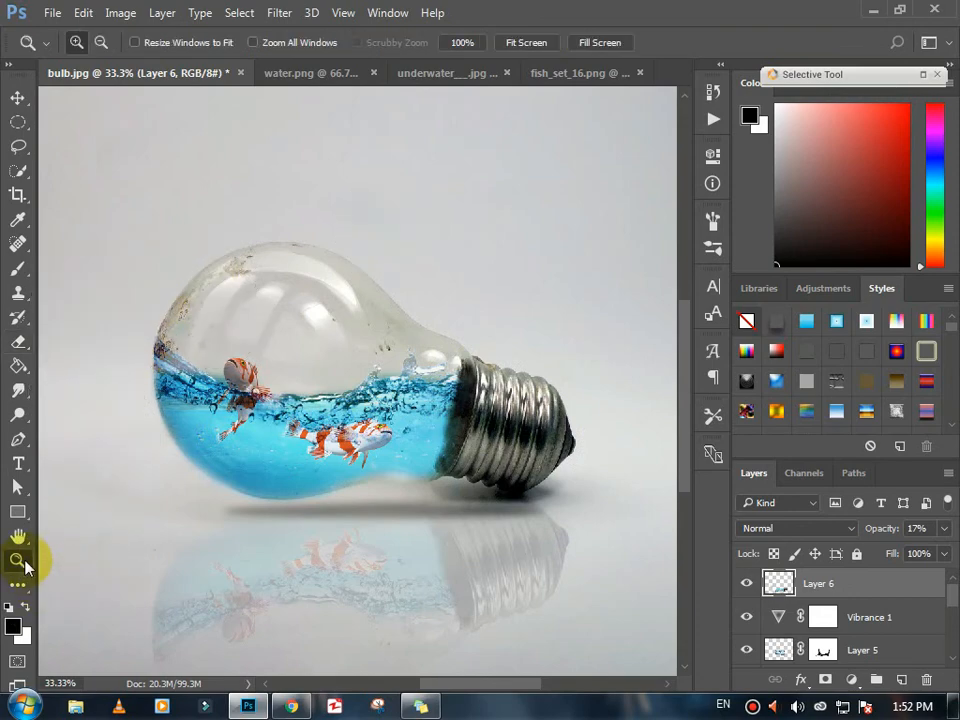
left_click(235, 470, "alt")
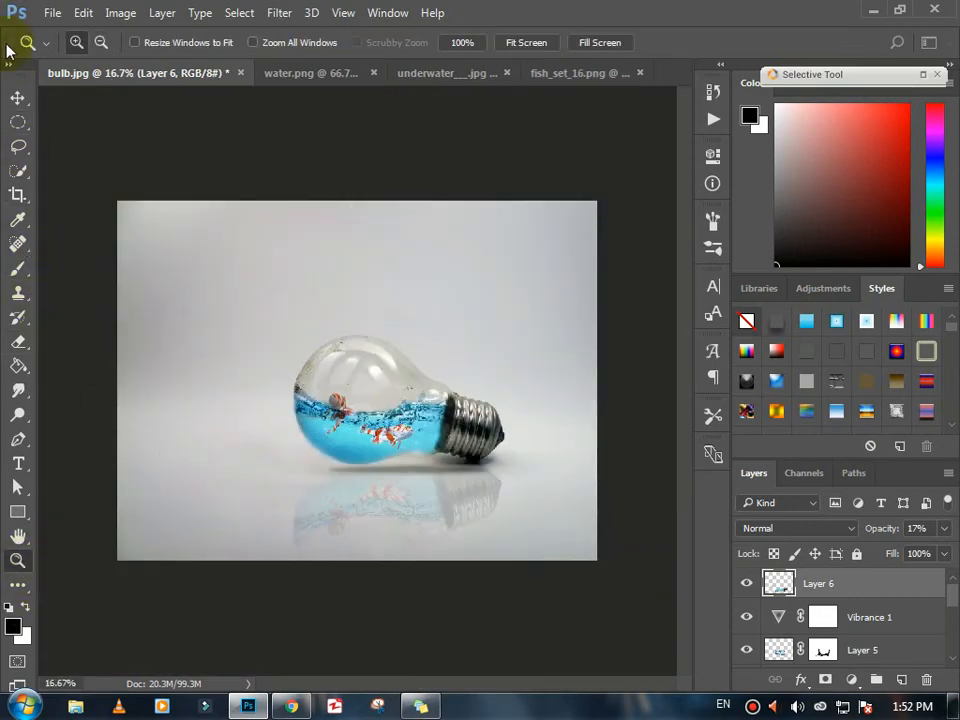
left_click(17, 97)
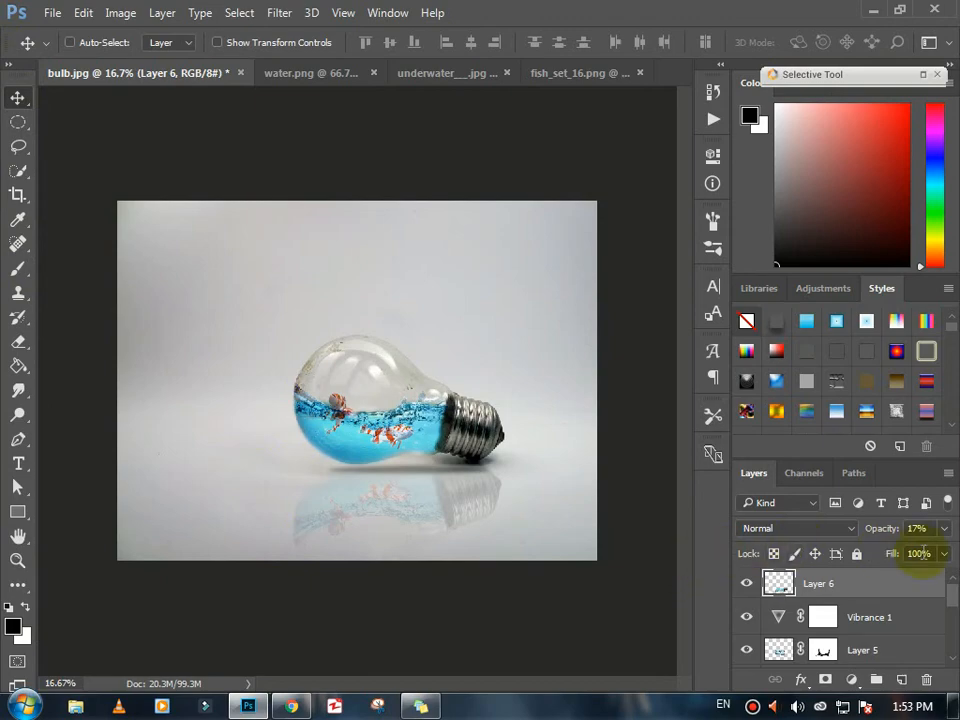
left_click_drag(905, 556, 879, 555)
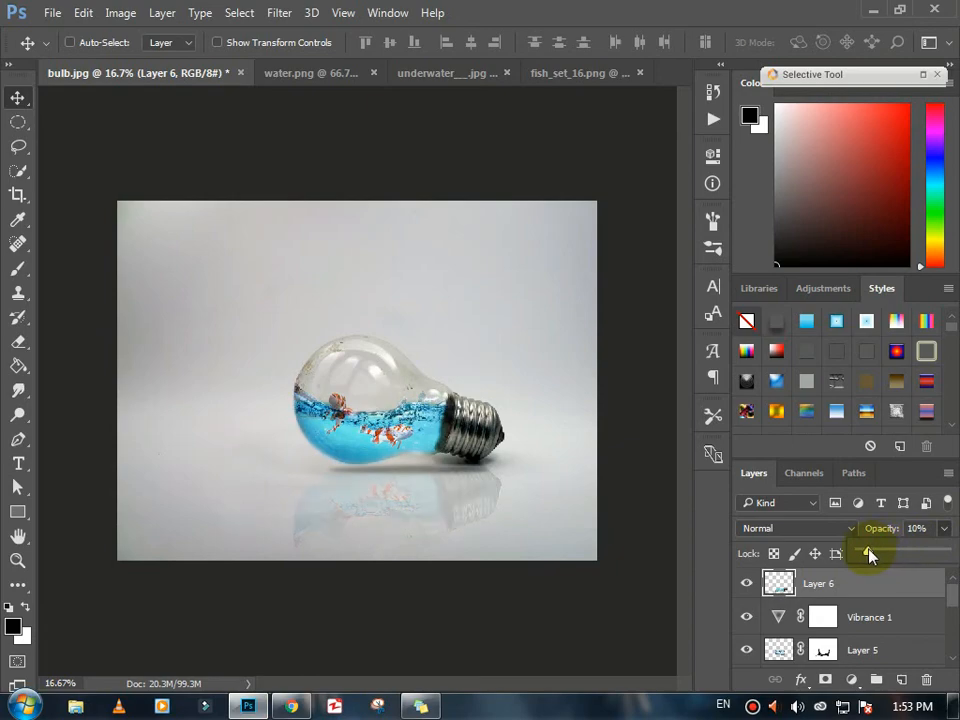